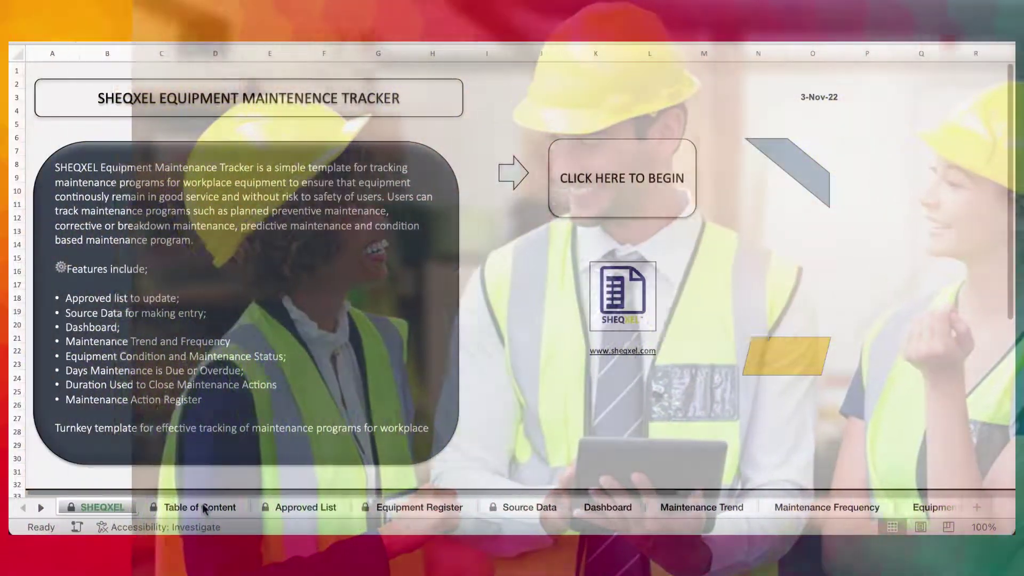
Go from the Table of Content to the Approved List sheet and select the approved equipment list.
left_click(204, 508)
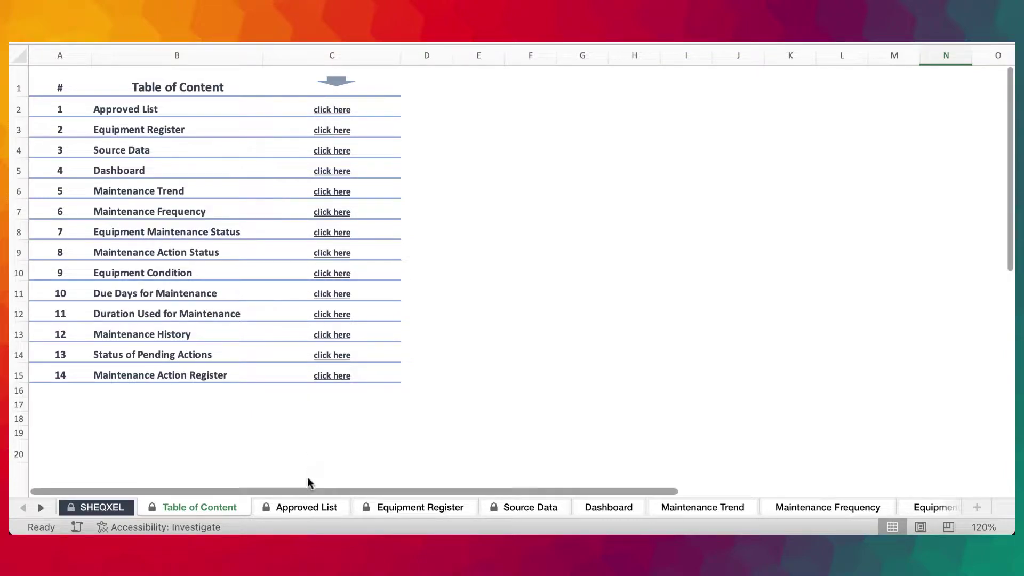
left_click(306, 507)
scroll(306, 504, "down", 1)
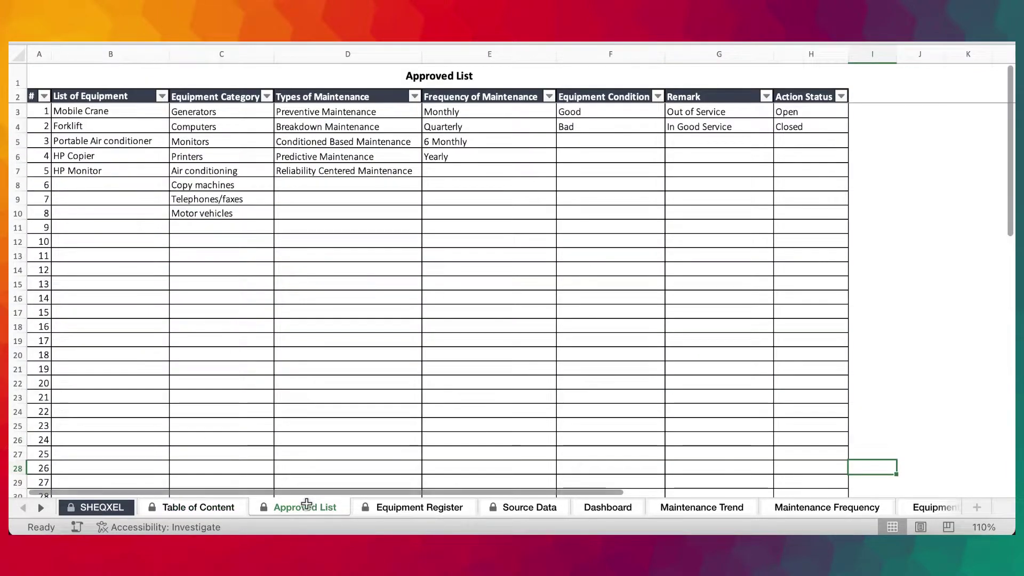
left_click_drag(118, 111, 135, 302)
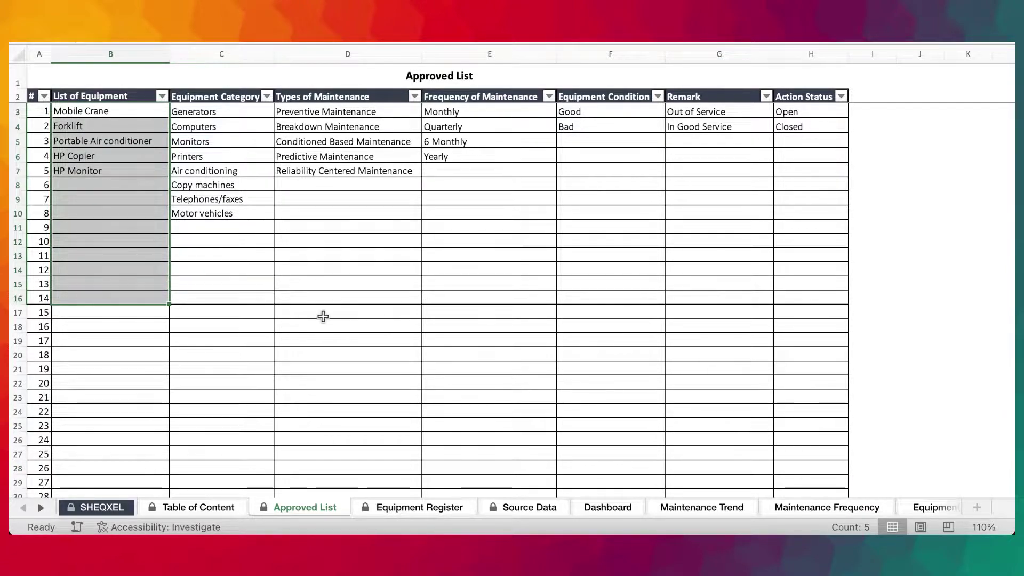
left_click_drag(113, 106, 116, 301)
Select the category, maintenance type, frequency, condition, remark and action status lists to review them.
left_click_drag(234, 111, 228, 289)
left_click_drag(342, 106, 350, 314)
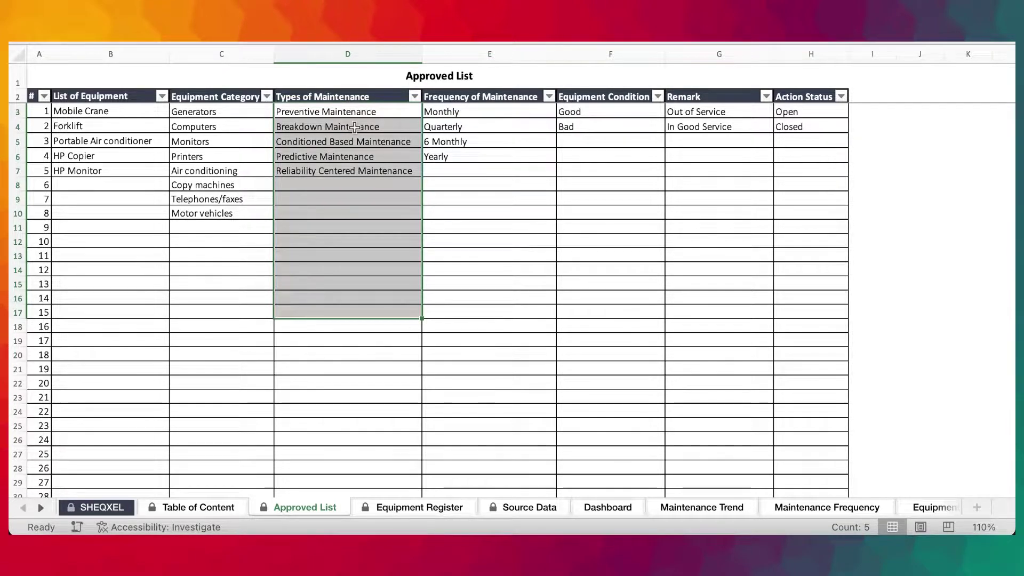
left_click_drag(448, 112, 473, 238)
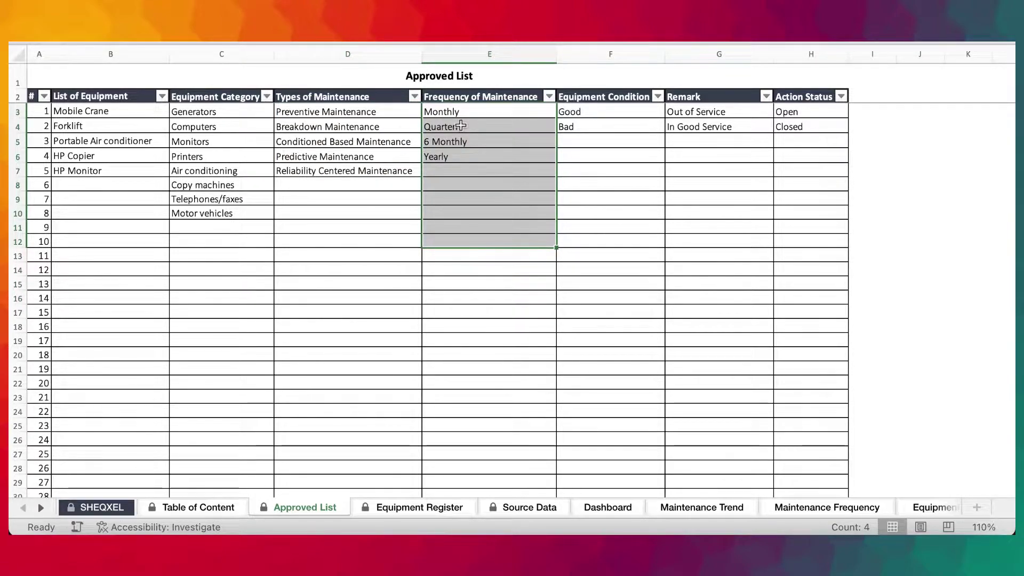
left_click_drag(462, 109, 459, 195)
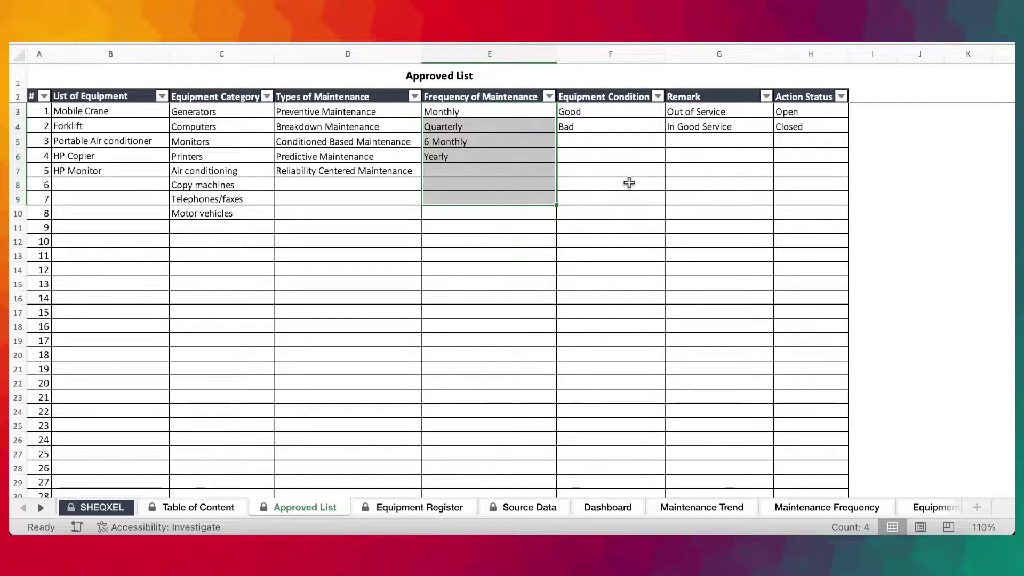
left_click_drag(608, 128, 613, 169)
left_click_drag(718, 126, 717, 154)
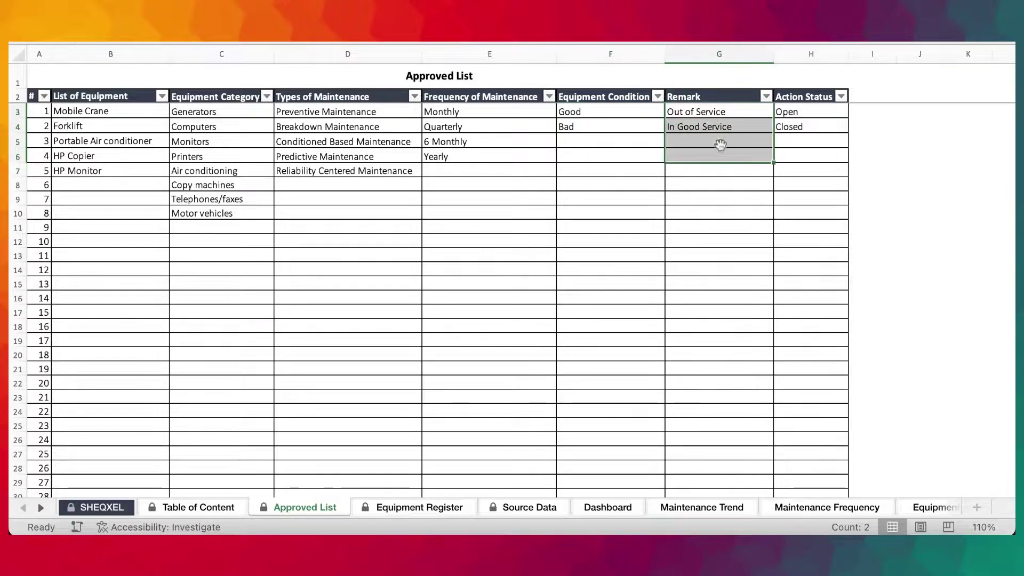
left_click(807, 115)
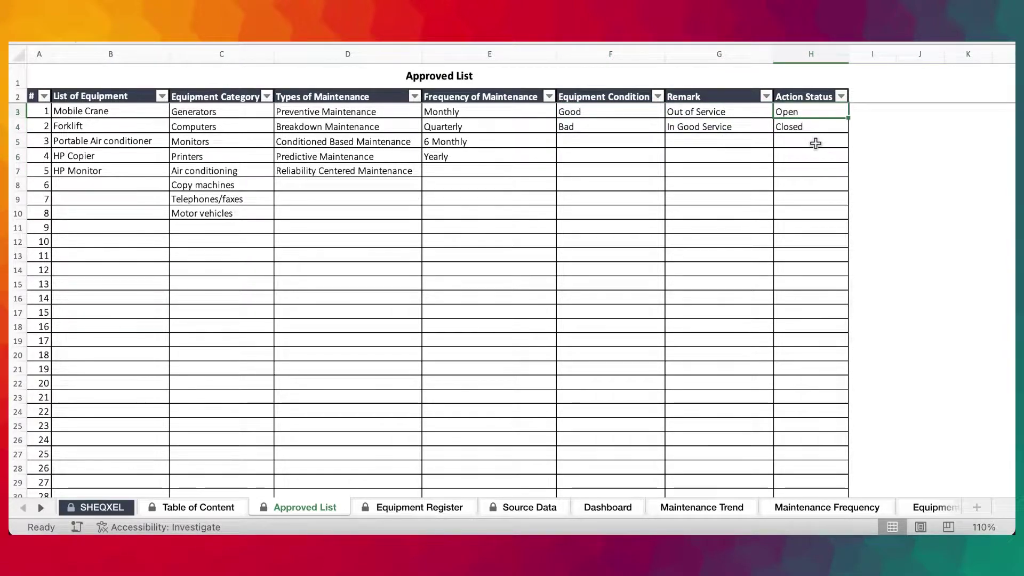
left_click(403, 508)
Check the equipment type choices for the Forklift record, leaving them unchanged.
left_click(128, 275)
scroll(522, 369, "down", 3)
scroll(521, 369, "up", 3)
scroll(523, 371, "right", 3)
scroll(522, 371, "right", 3)
scroll(522, 371, "left", 6)
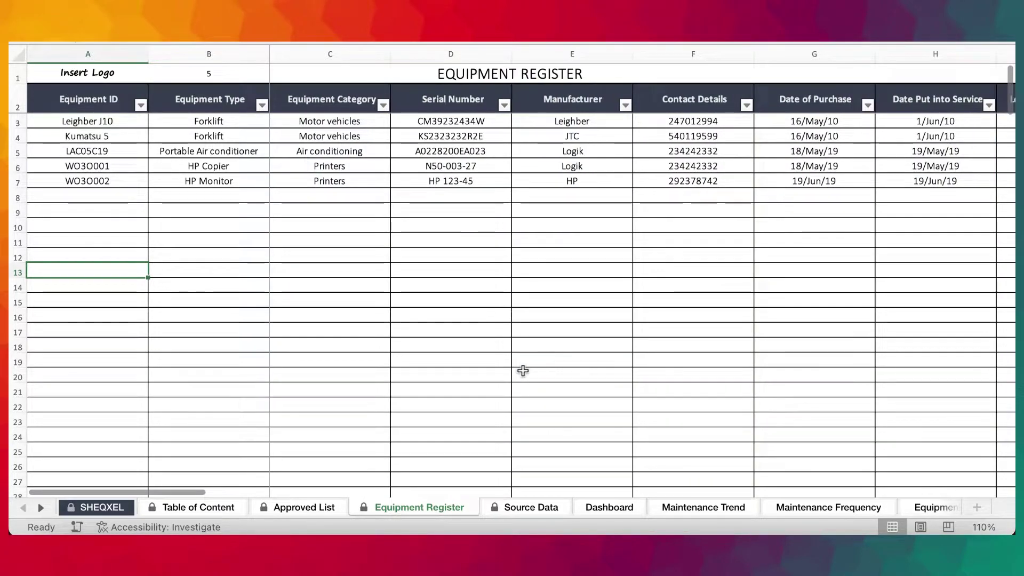
scroll(522, 370, "right", 6)
scroll(522, 371, "left", 6)
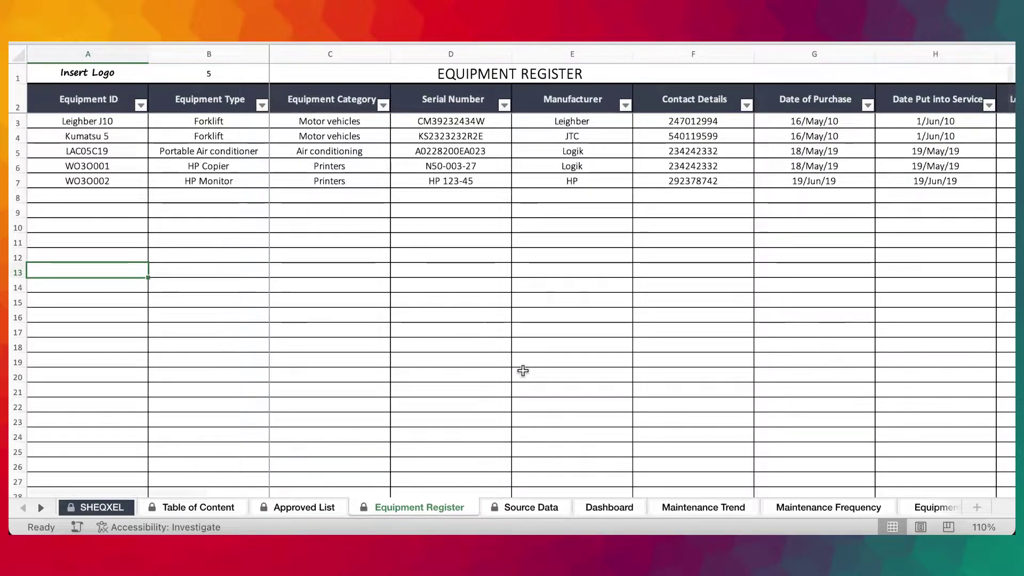
left_click(219, 101)
left_click(238, 122)
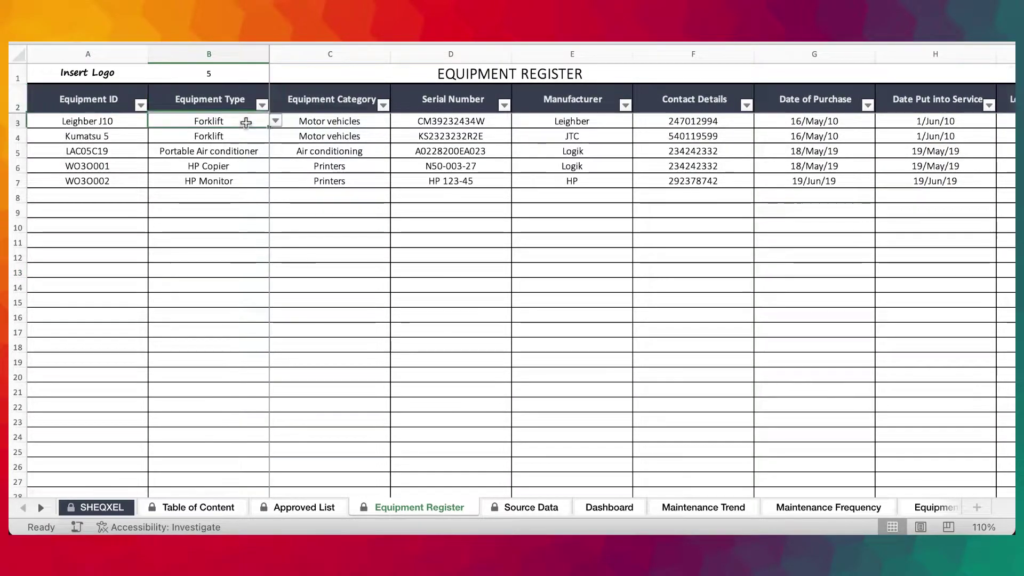
left_click(275, 120)
key("Escape")
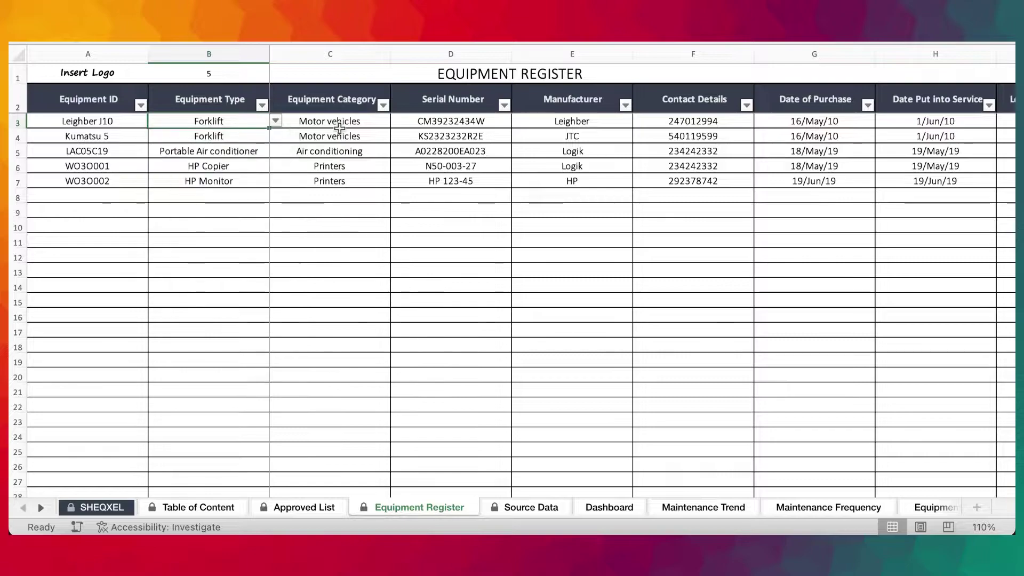
Review the Motor vehicles category choices, the Office location and the Good/Bad condition options.
left_click(339, 129)
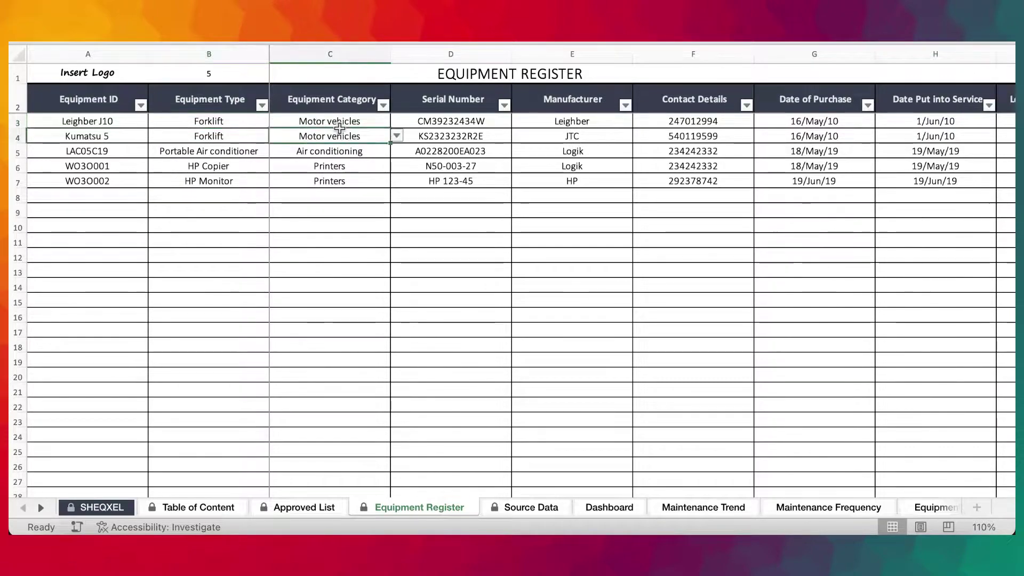
left_click(397, 135)
key("Escape")
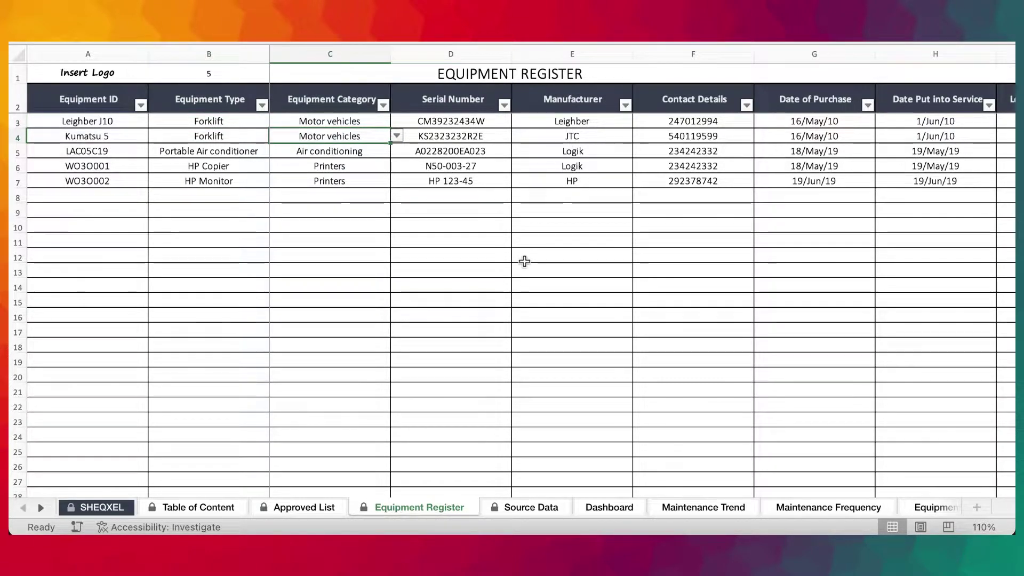
scroll(520, 250, "right", 4)
scroll(524, 261, "right", 4)
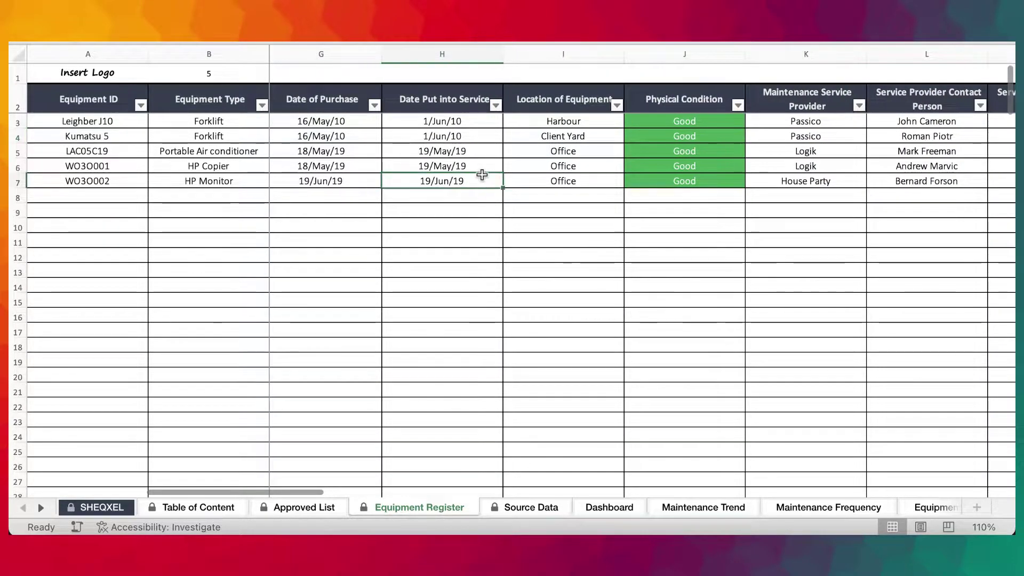
scroll(484, 235, "right", 2)
left_click(490, 179)
scroll(490, 179, "right", 2)
left_click(491, 179)
scroll(507, 179, "right", 2)
left_click(488, 181)
Check the Yearly and Quarterly frequency cells and move right to the Maintenance Status column.
scroll(528, 247, "right", 2)
scroll(529, 249, "right", 4)
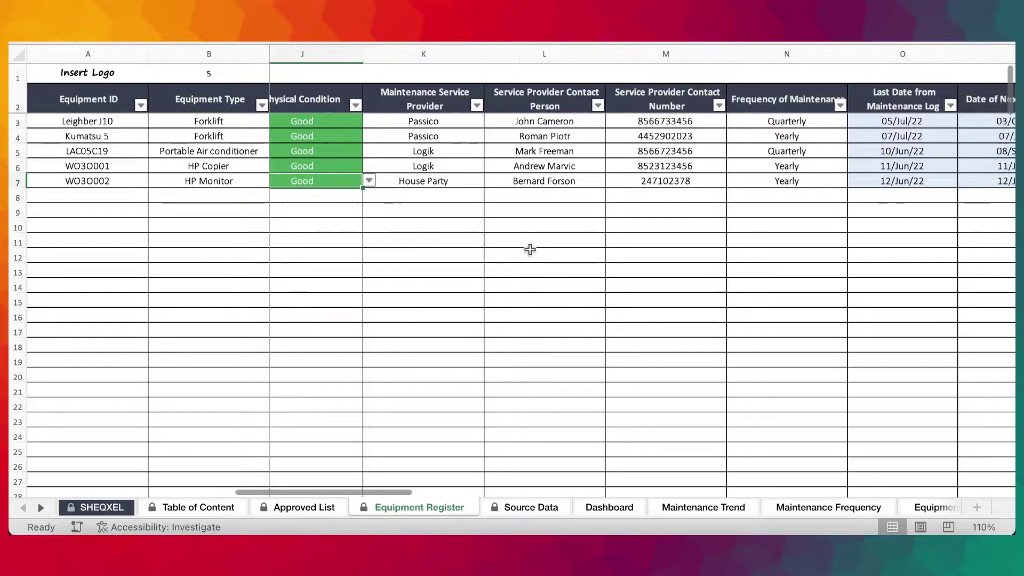
scroll(530, 250, "right", 2)
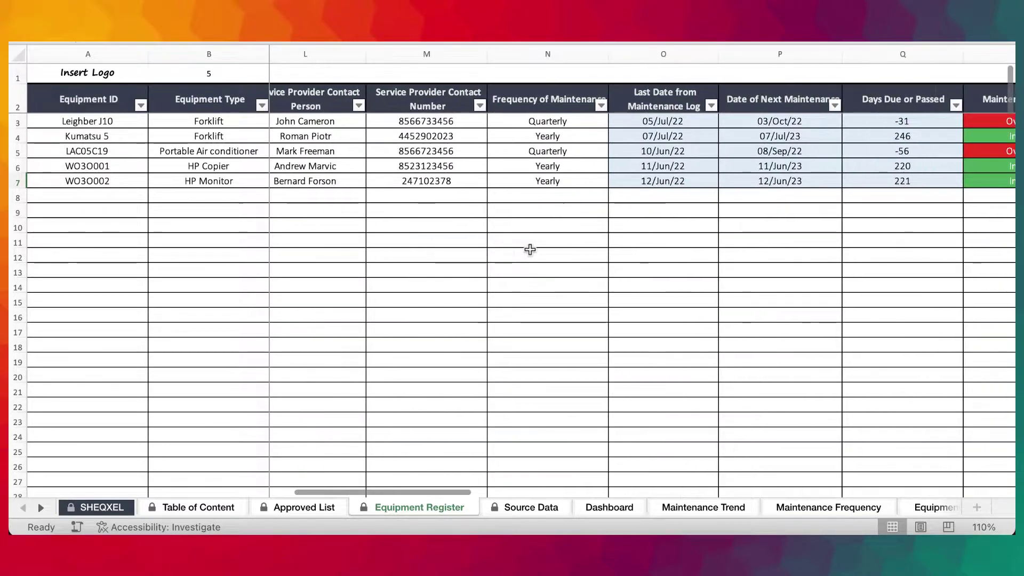
left_click(524, 180)
scroll(524, 178, "right", 1)
left_click(530, 127)
scroll(524, 293, "right", 1)
scroll(523, 293, "right", 1)
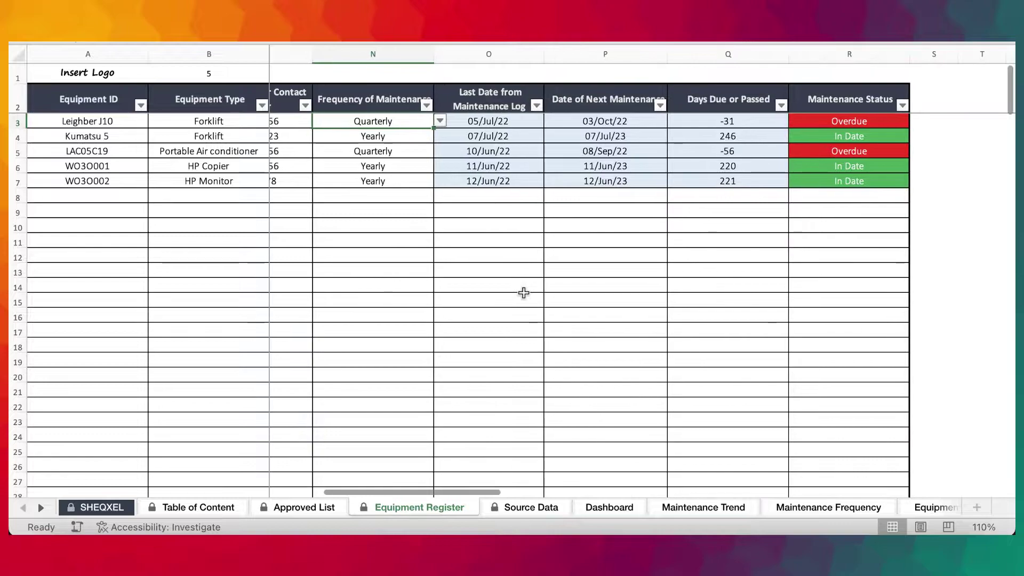
Select the last maintenance dates, next maintenance dates, days due and Overdue statuses to review them.
left_click_drag(489, 102, 853, 336)
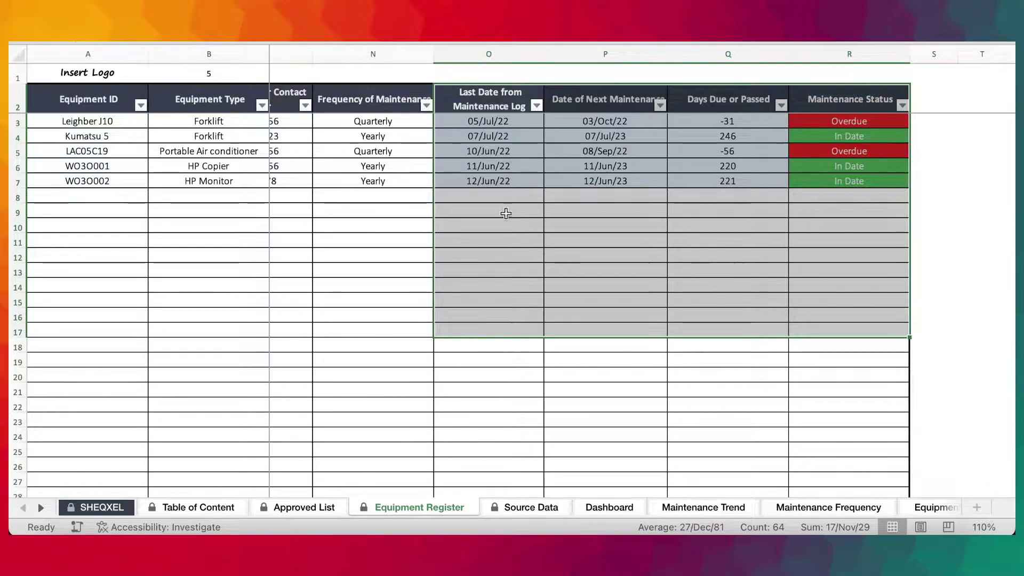
left_click(501, 197)
left_click_drag(490, 121, 495, 182)
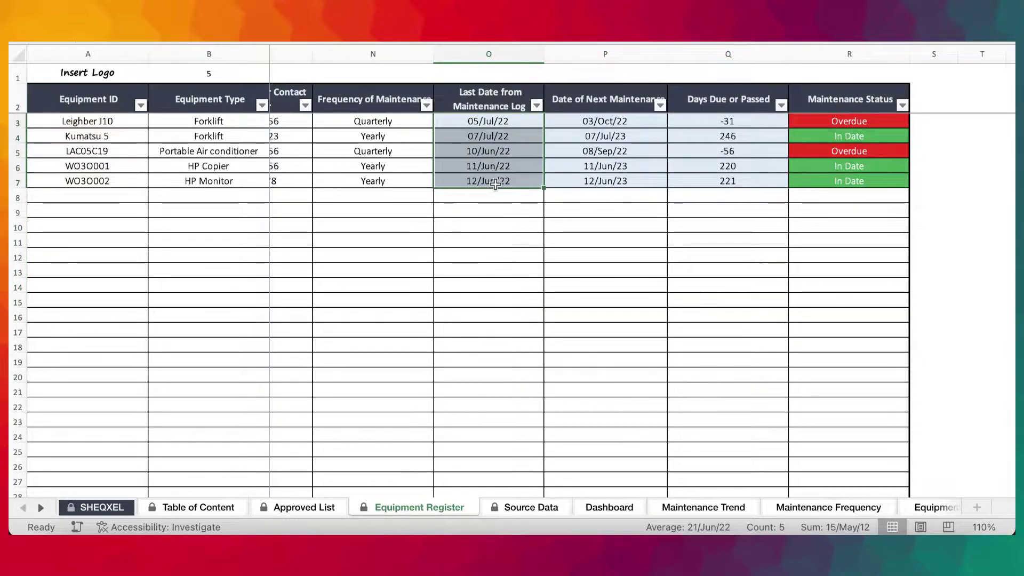
left_click(380, 122)
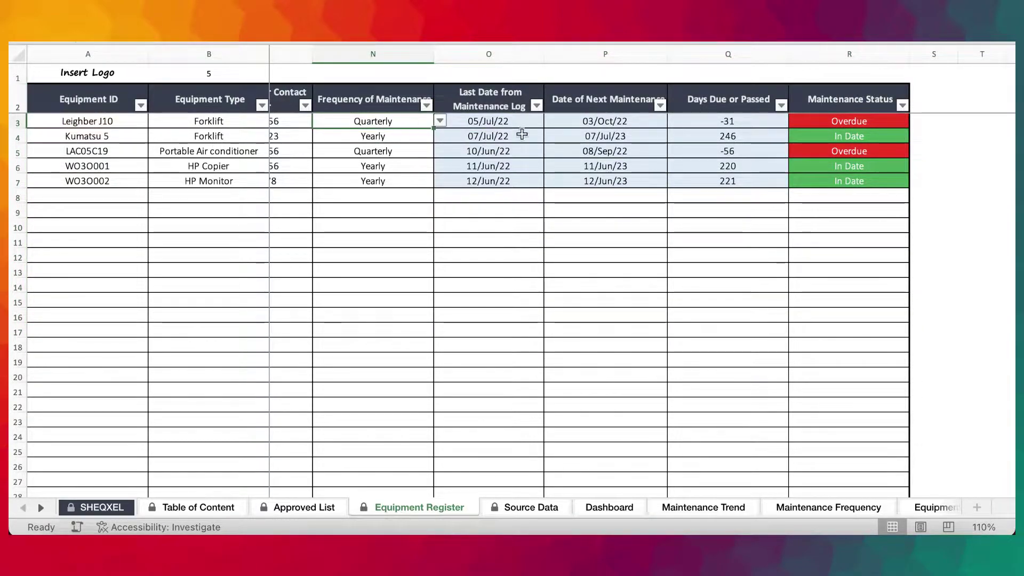
left_click_drag(608, 124, 602, 184)
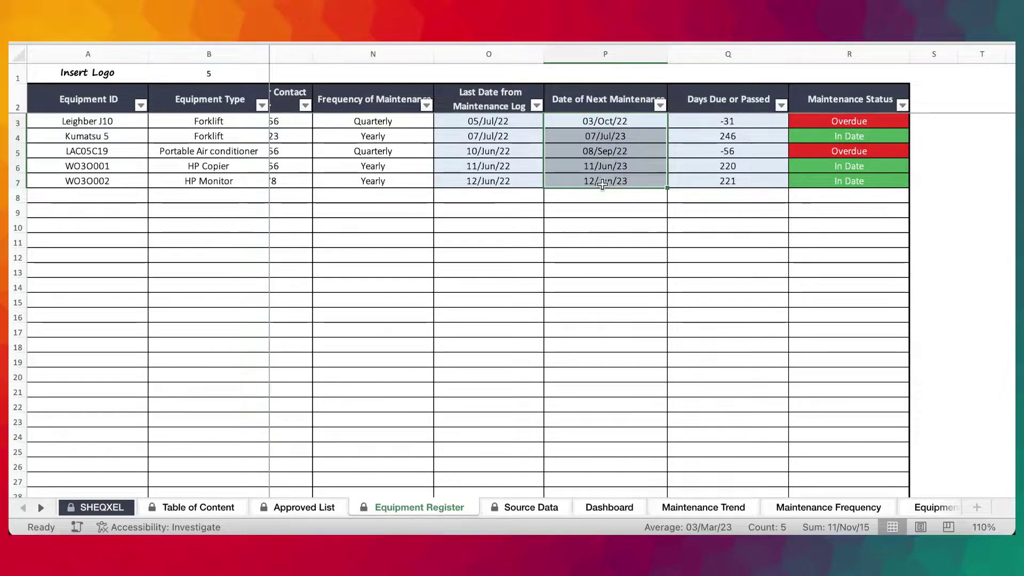
scroll(732, 138, "down", 1)
left_click(728, 122)
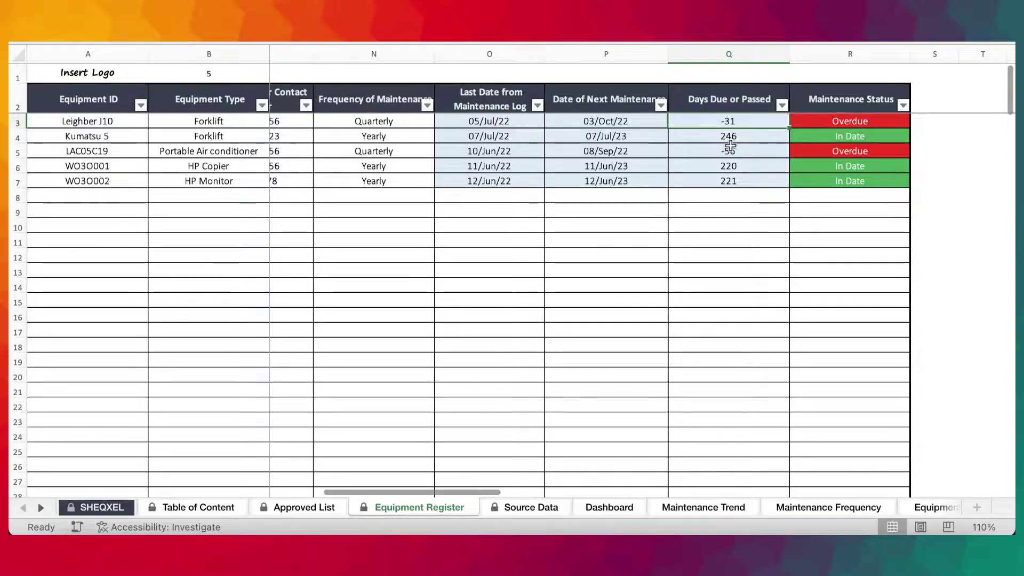
left_click_drag(593, 124, 602, 181)
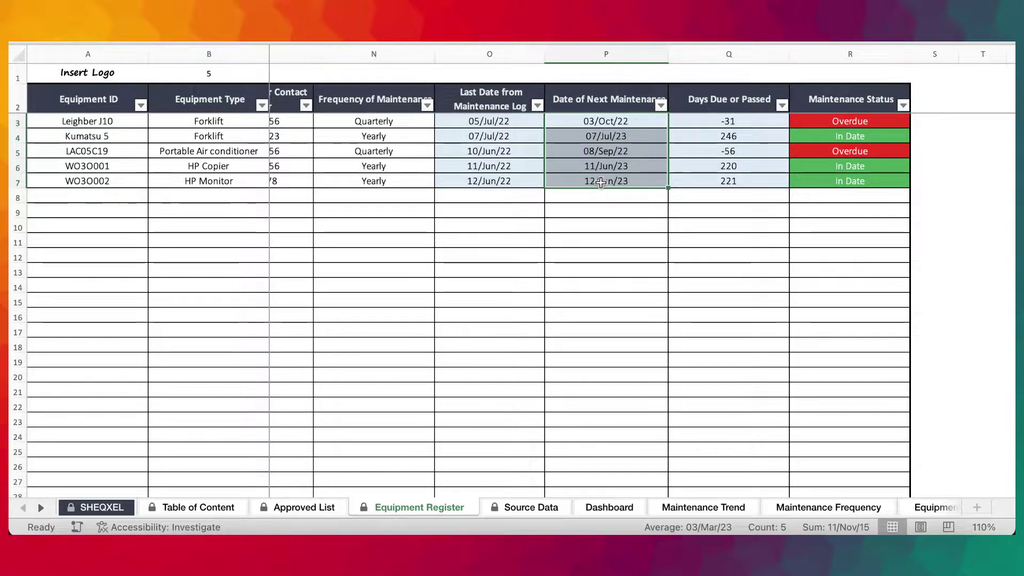
left_click(863, 116)
left_click_drag(863, 116, 865, 133)
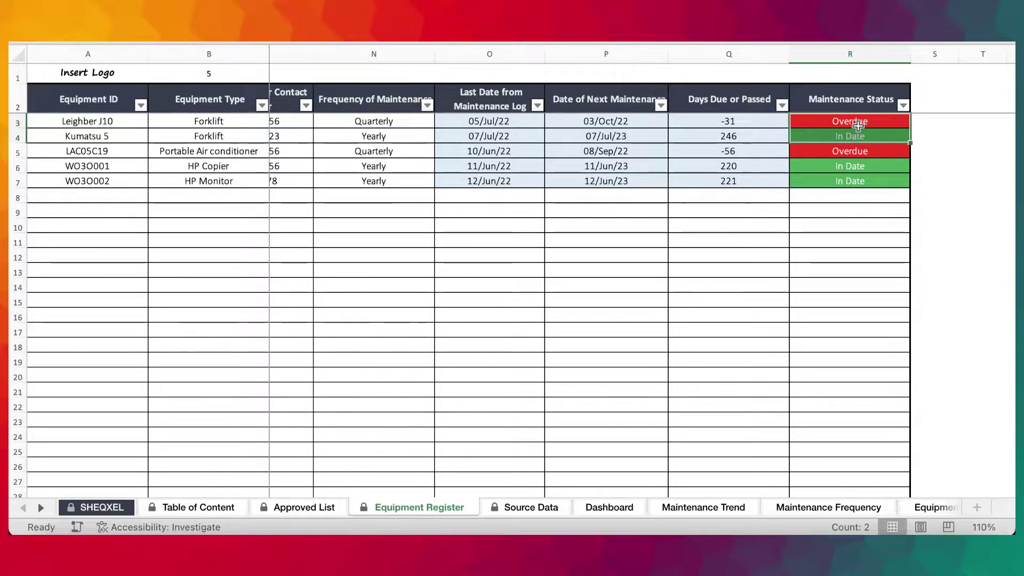
left_click(886, 128)
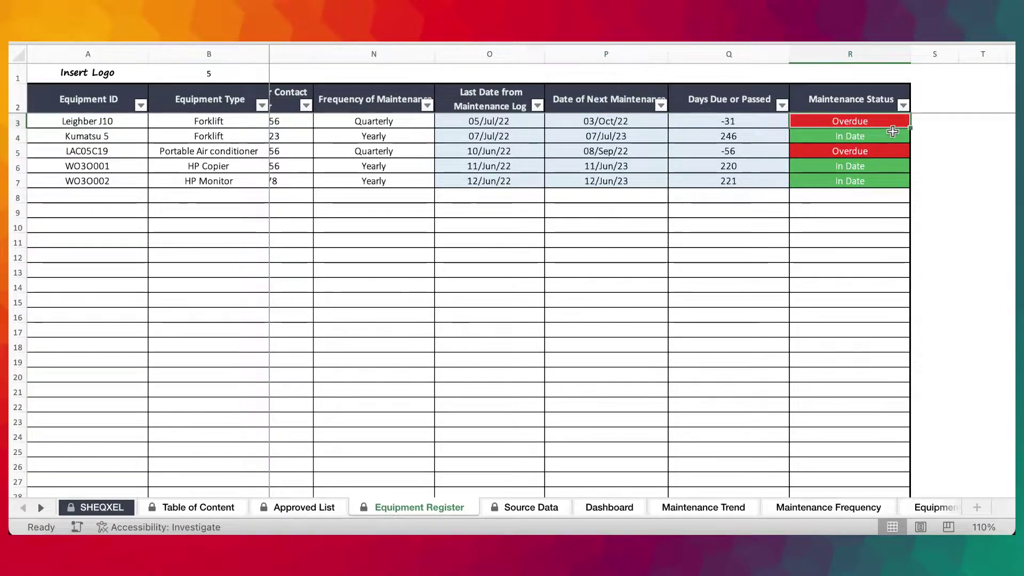
Scroll back left, go to the Source Data Maintenance Log, and select the 1-Jan-22 entry.
scroll(748, 319, "left", 10)
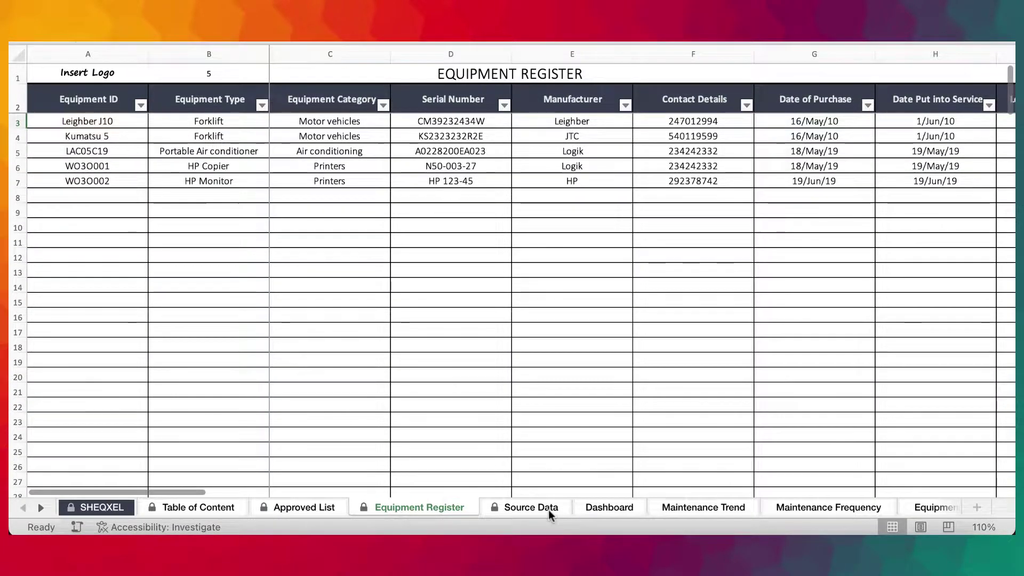
scroll(625, 413, "down", 11)
scroll(625, 413, "up", 11)
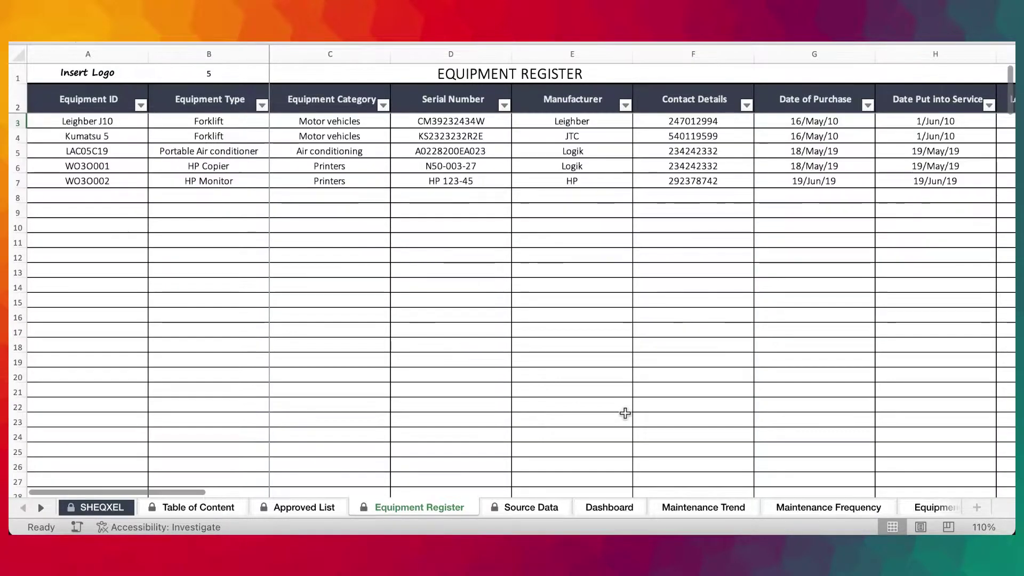
scroll(625, 413, "right", 4)
scroll(625, 412, "left", 4)
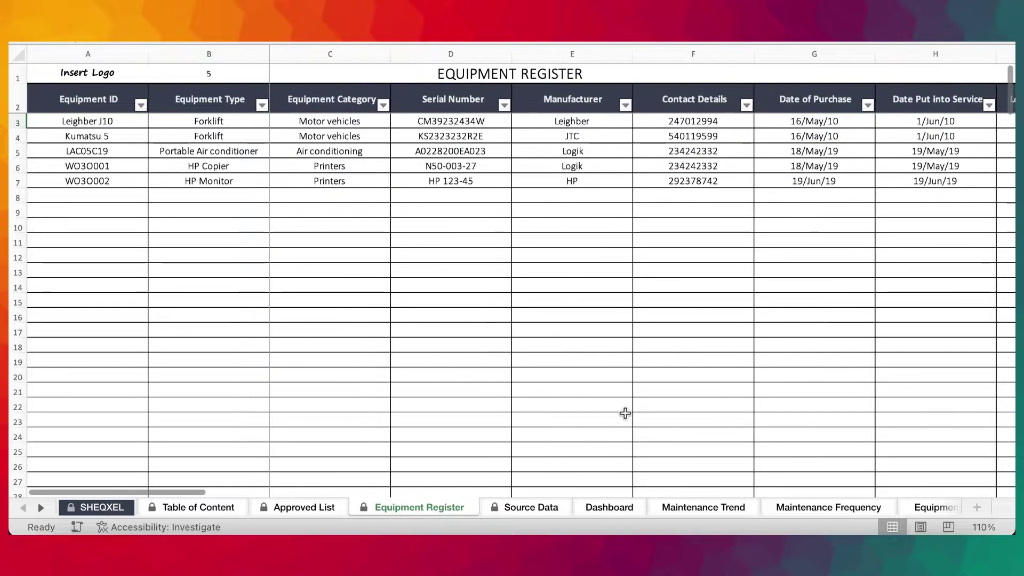
left_click(504, 507)
scroll(417, 416, "down", 3)
scroll(416, 416, "up", 3)
scroll(95, 370, "down", 2)
scroll(94, 370, "up", 2)
left_click(70, 153)
left_click(161, 146)
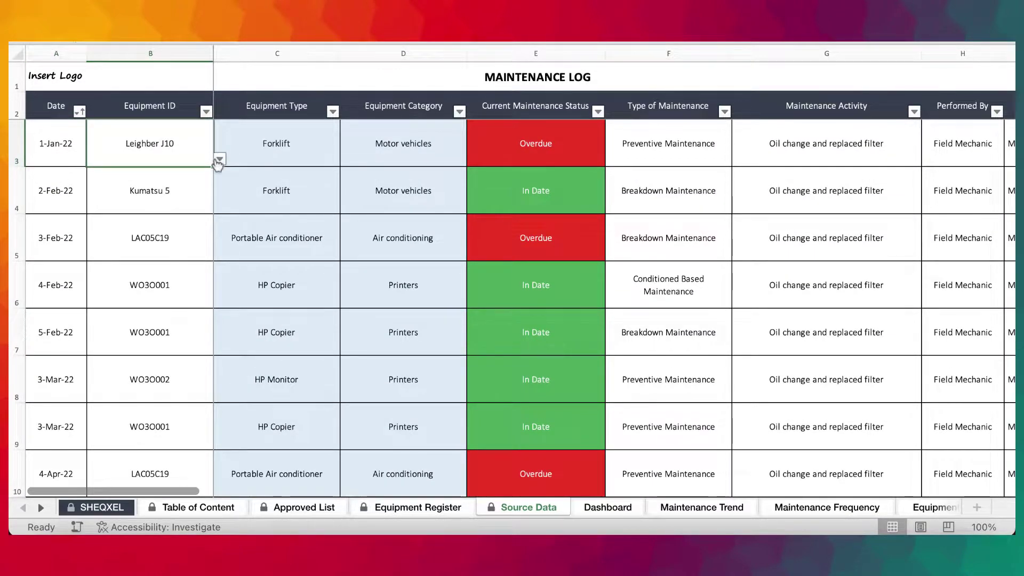
left_click(218, 160)
scroll(214, 158, "right", 2)
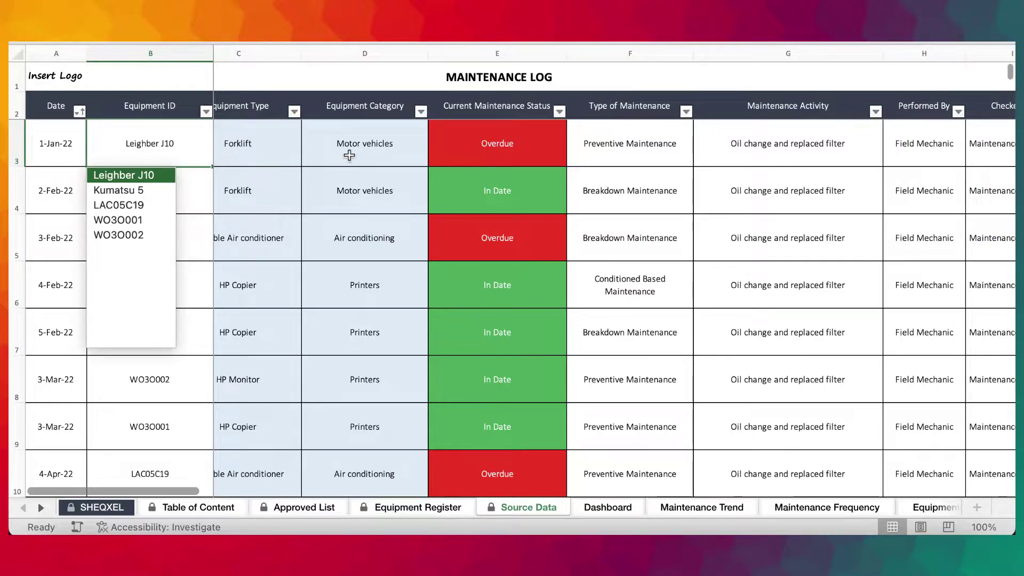
key("Escape")
scroll(633, 149, "right", 2)
left_click(613, 147)
left_click(634, 158)
key("Escape")
left_click(749, 156)
scroll(679, 154, "right", 5)
scroll(632, 156, "right", 1)
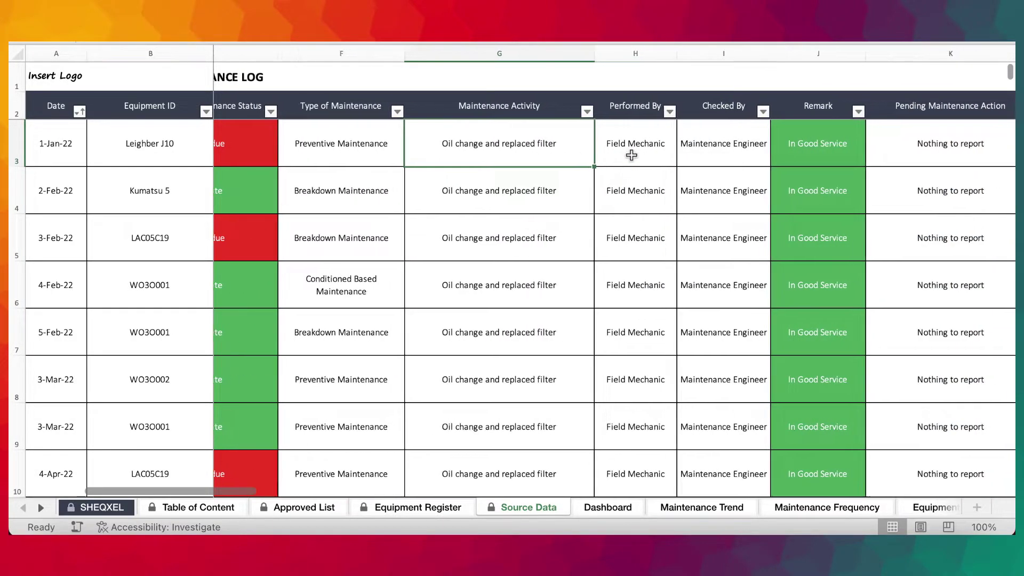
left_click(632, 155)
left_click(720, 158)
scroll(721, 154, "right", 3)
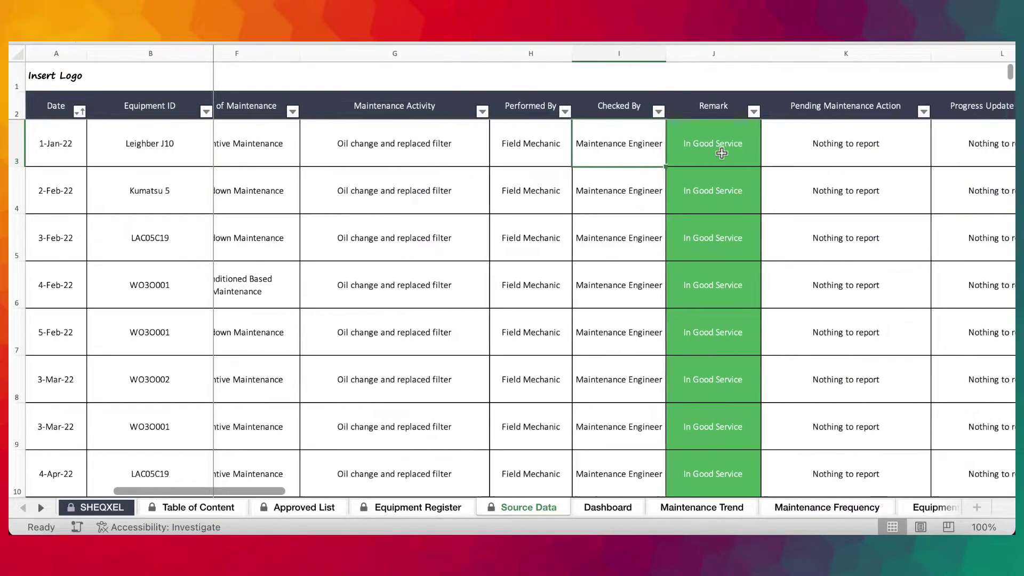
left_click(736, 160)
left_click(758, 159)
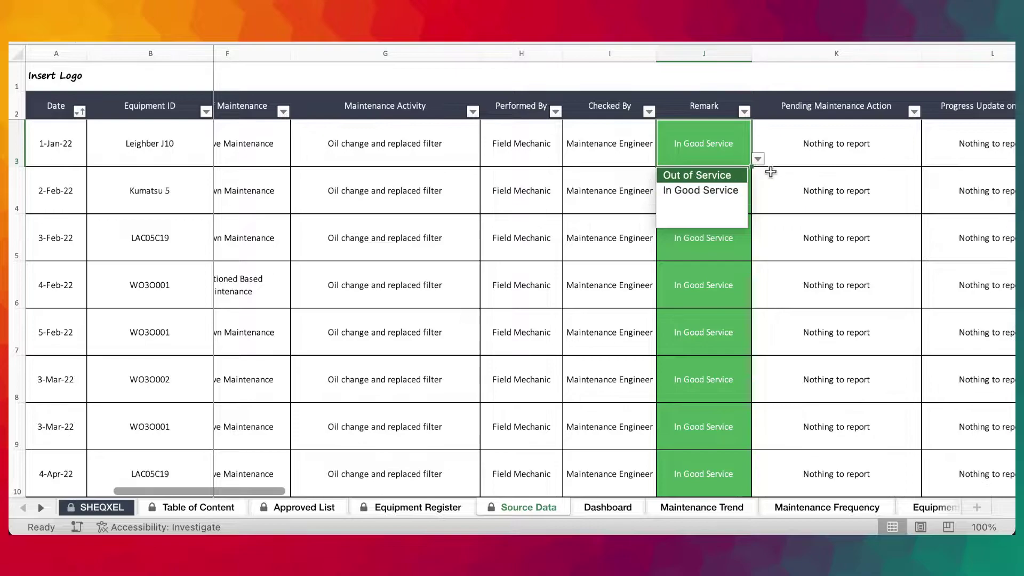
key("Escape")
scroll(838, 163, "right", 5)
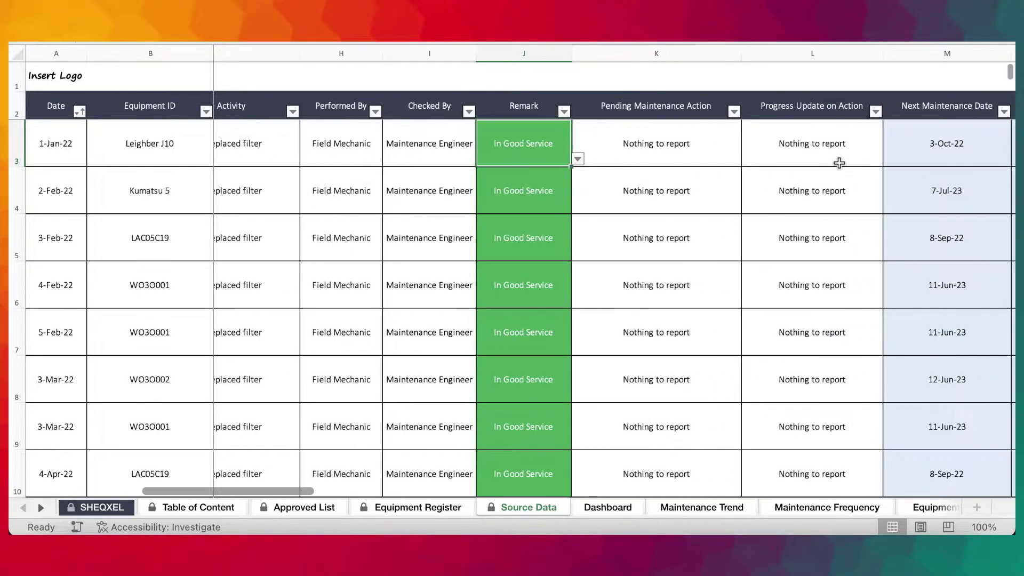
left_click(671, 143)
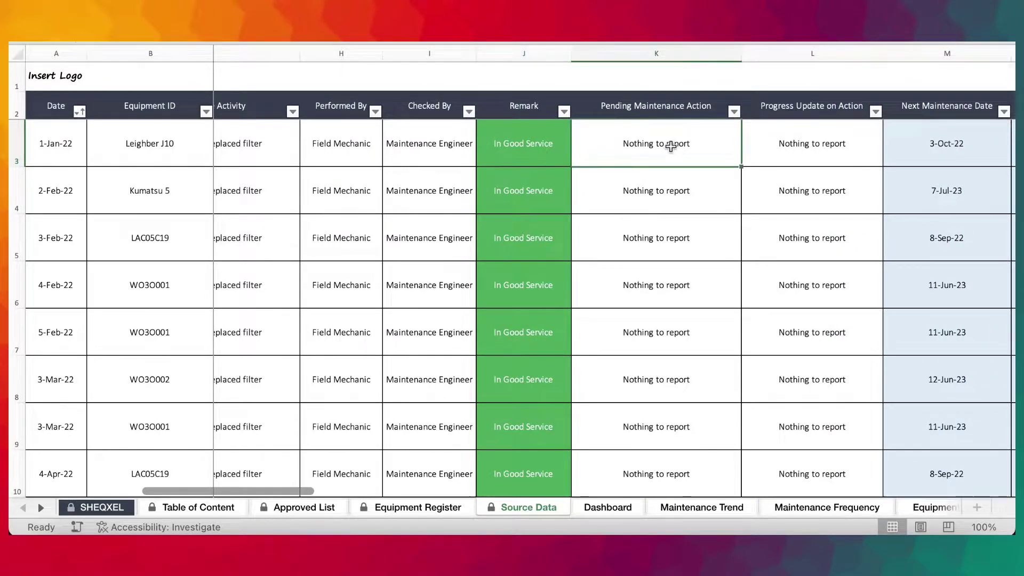
scroll(671, 145, "right", 2)
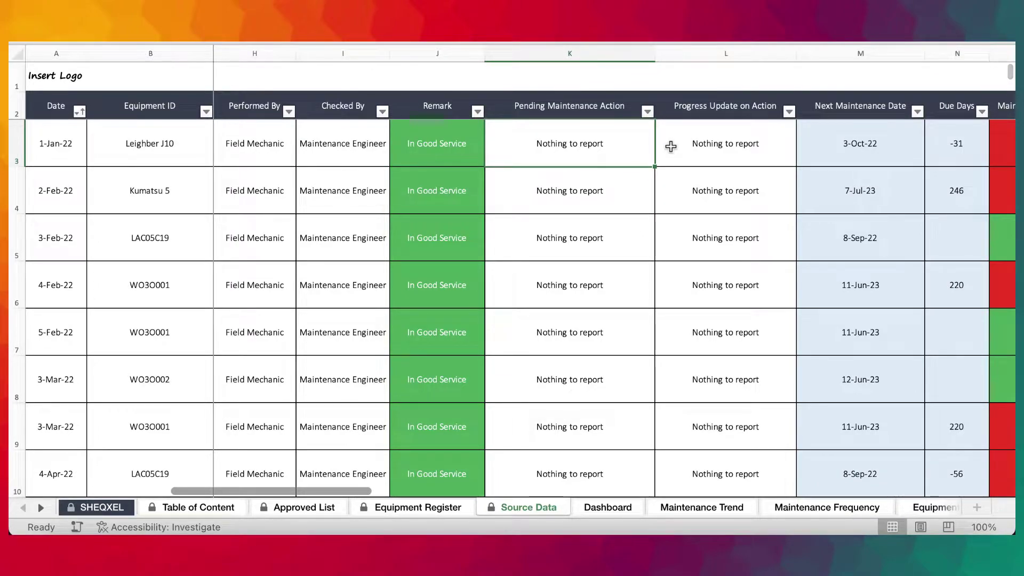
scroll(590, 167, "right", 2)
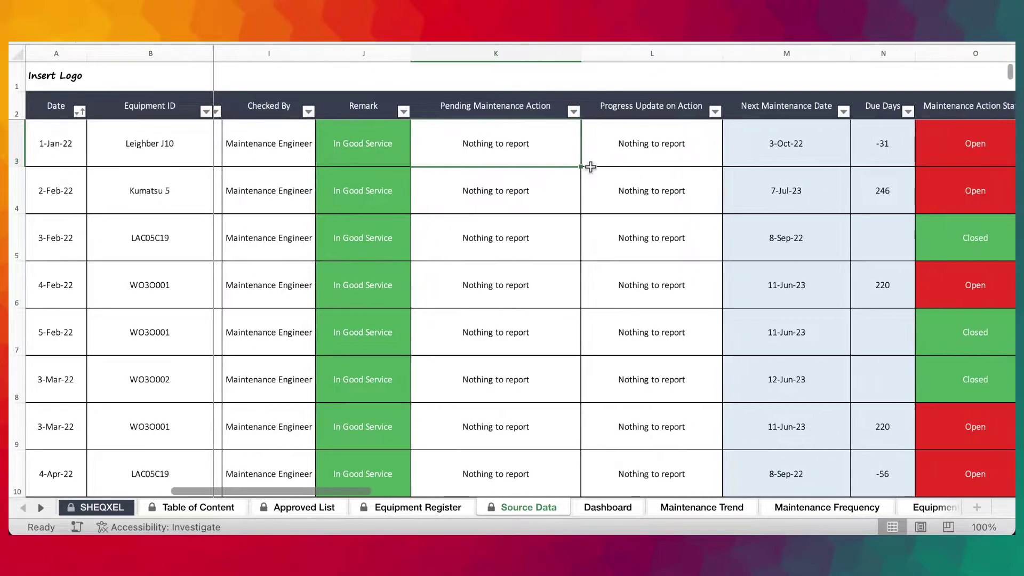
left_click(652, 153)
scroll(652, 153, "right", 5)
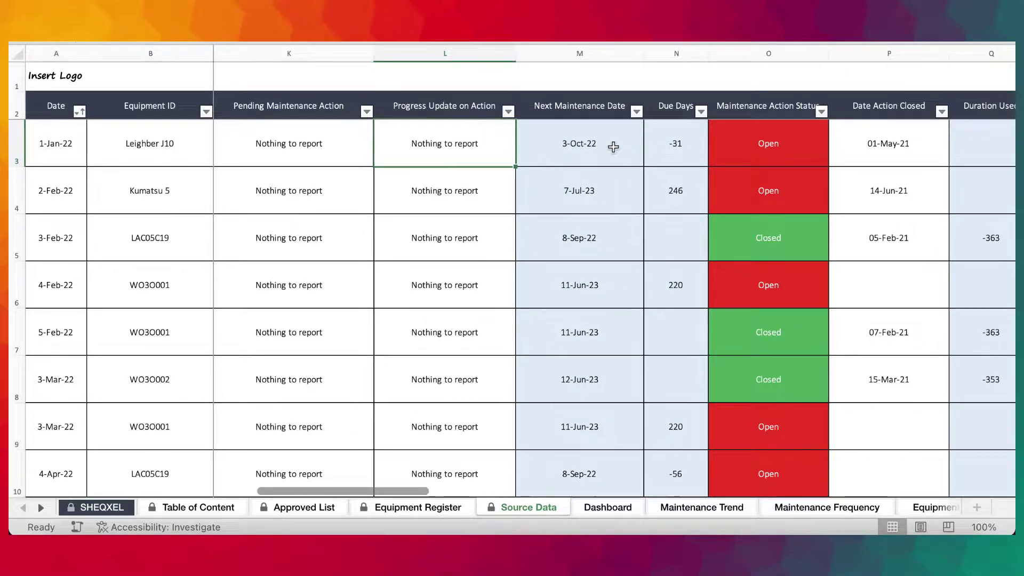
scroll(604, 145, "right", 2)
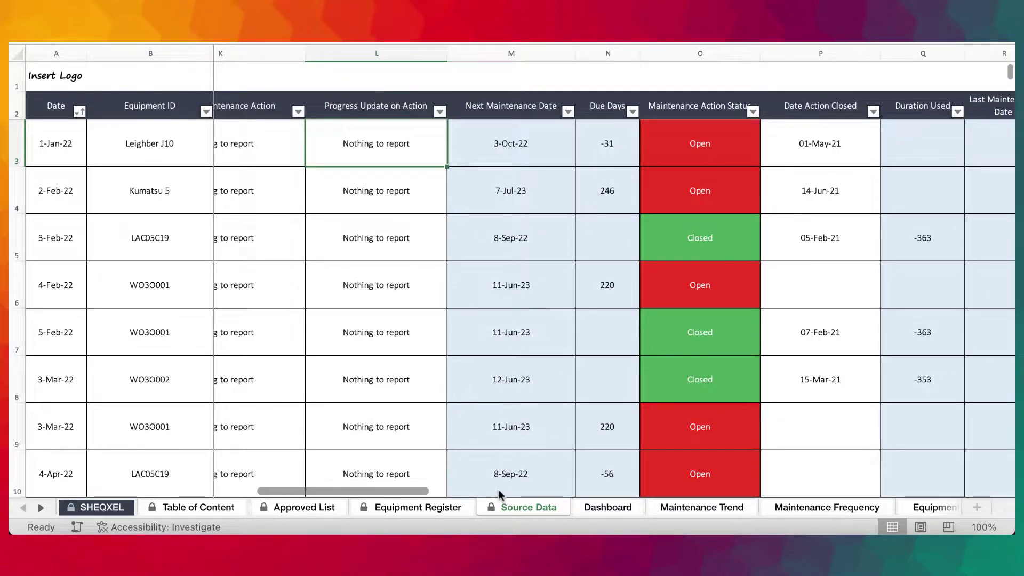
scroll(500, 495, "left", 10)
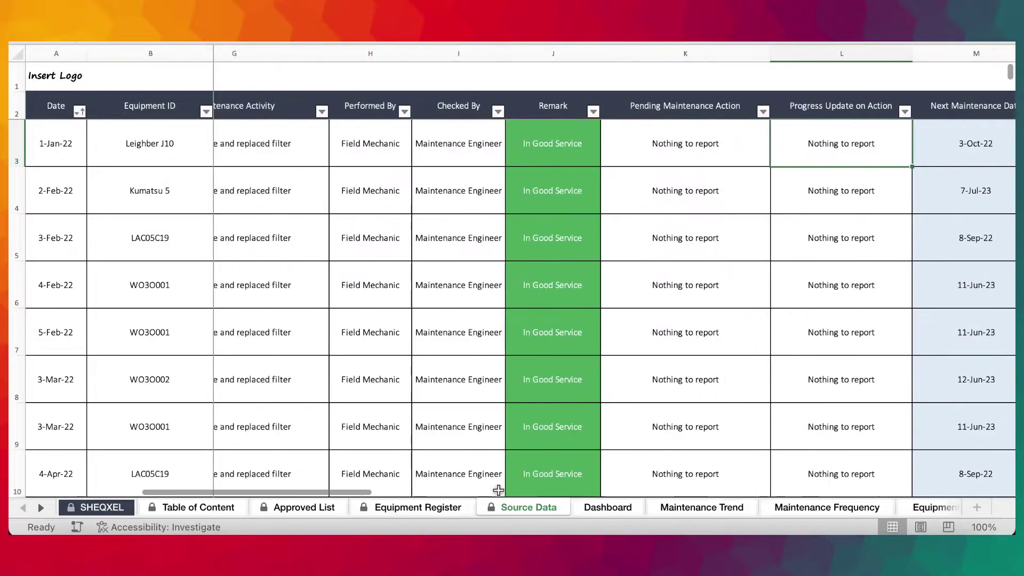
scroll(498, 489, "down", 10)
scroll(498, 489, "up", 10)
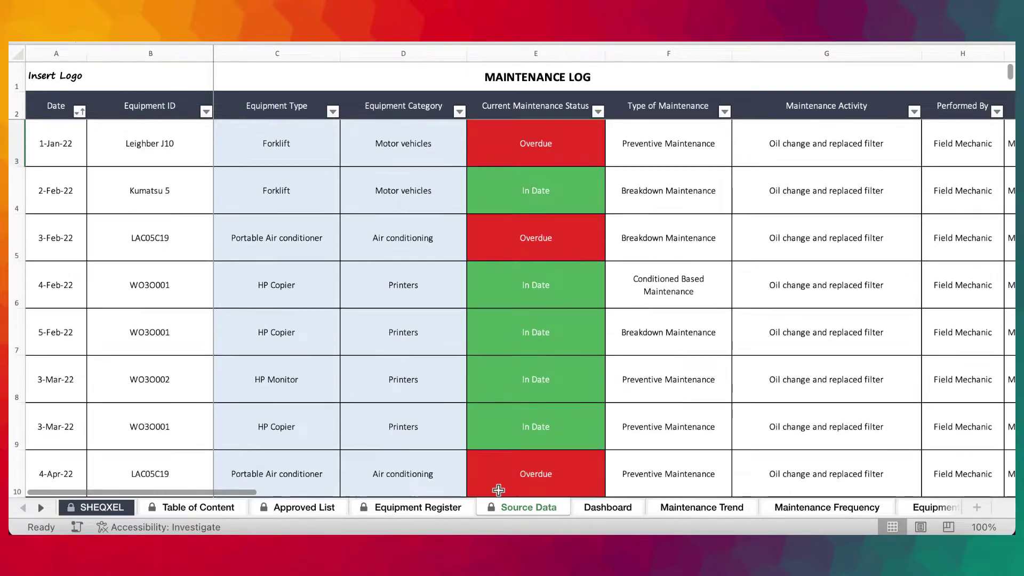
left_click(616, 507)
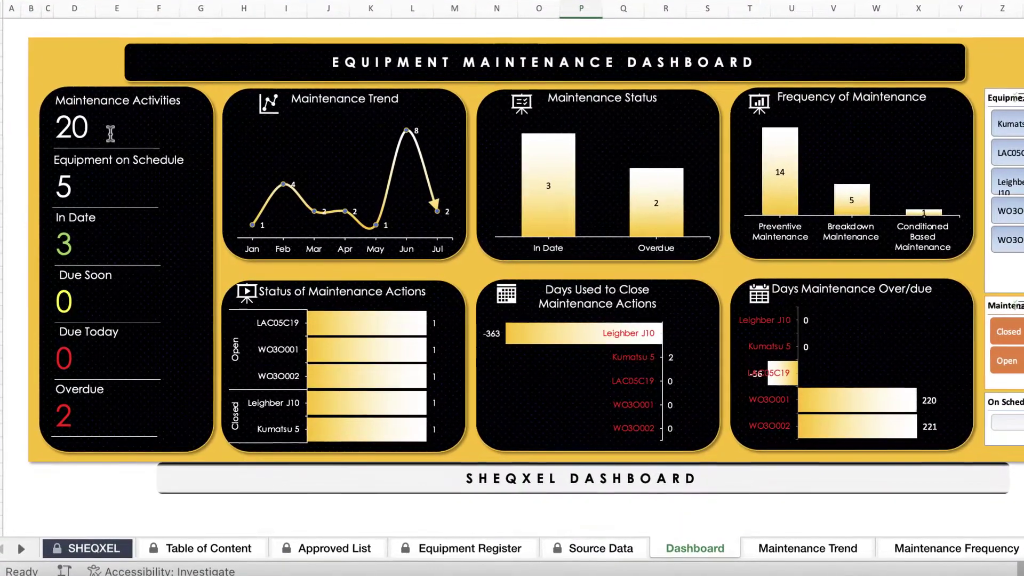
Flip through the Source Data, Dashboard and Equipment Register sheets.
left_click(592, 548)
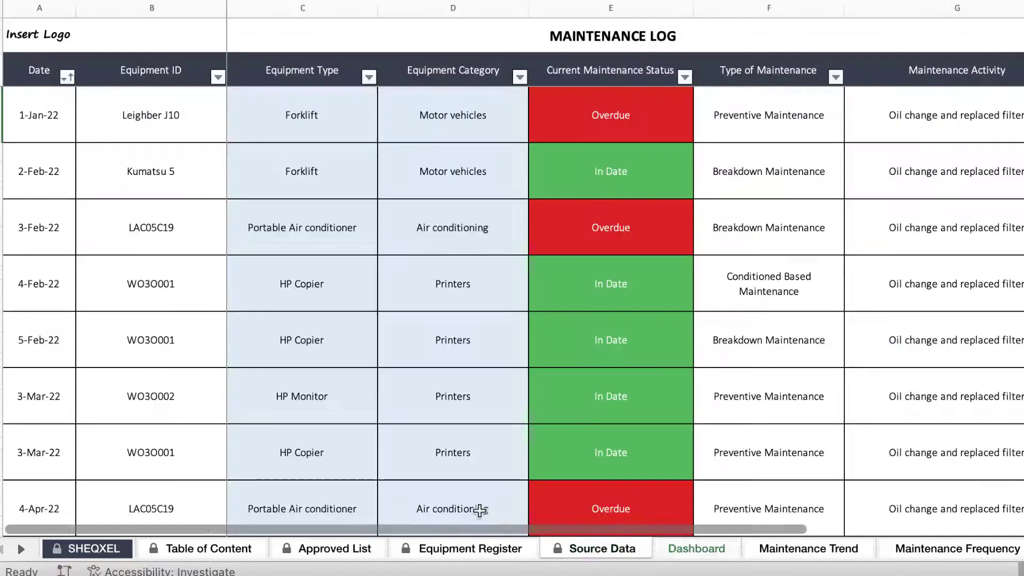
scroll(63, 376, "down", 4)
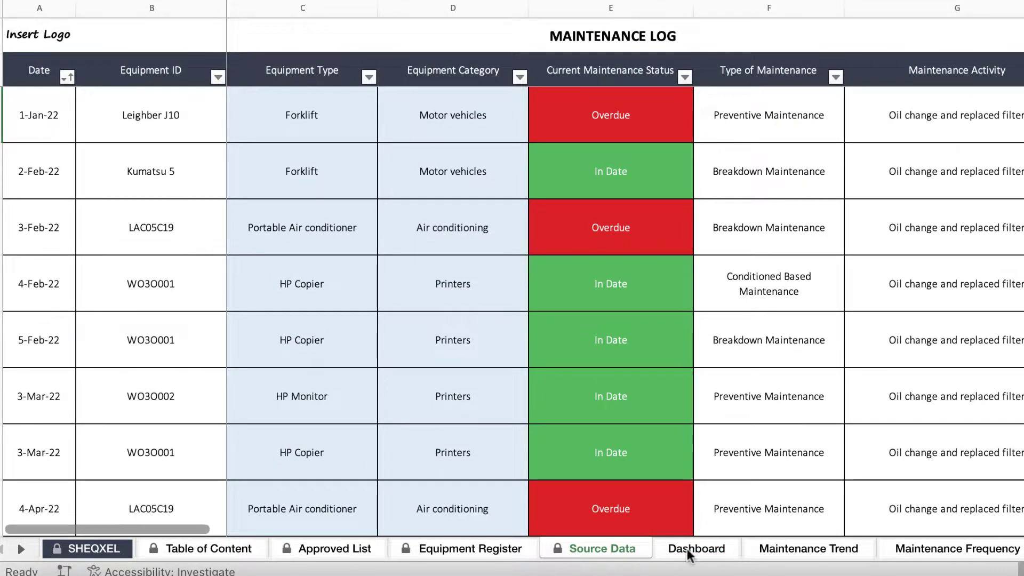
left_click(686, 551)
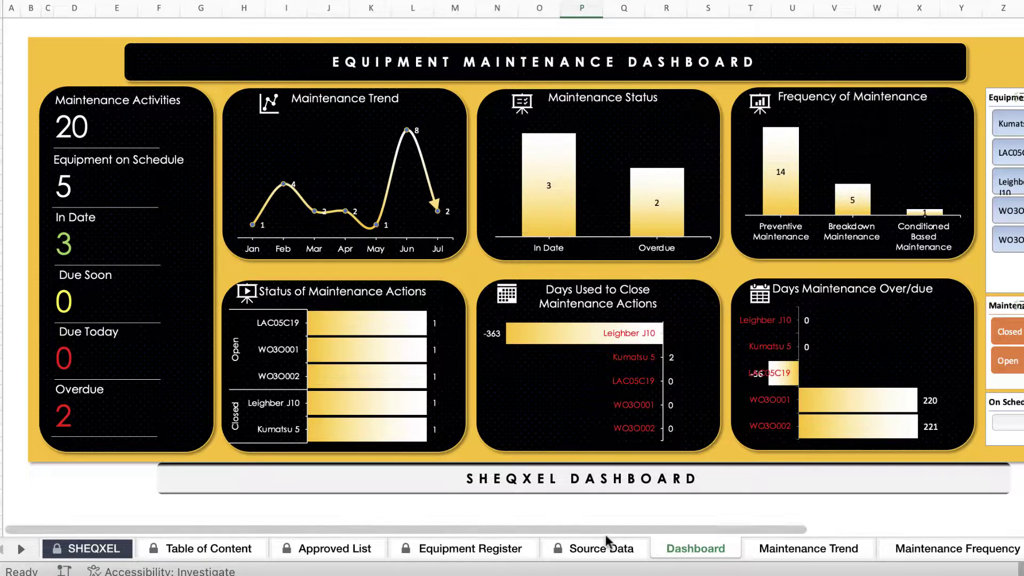
left_click(473, 550)
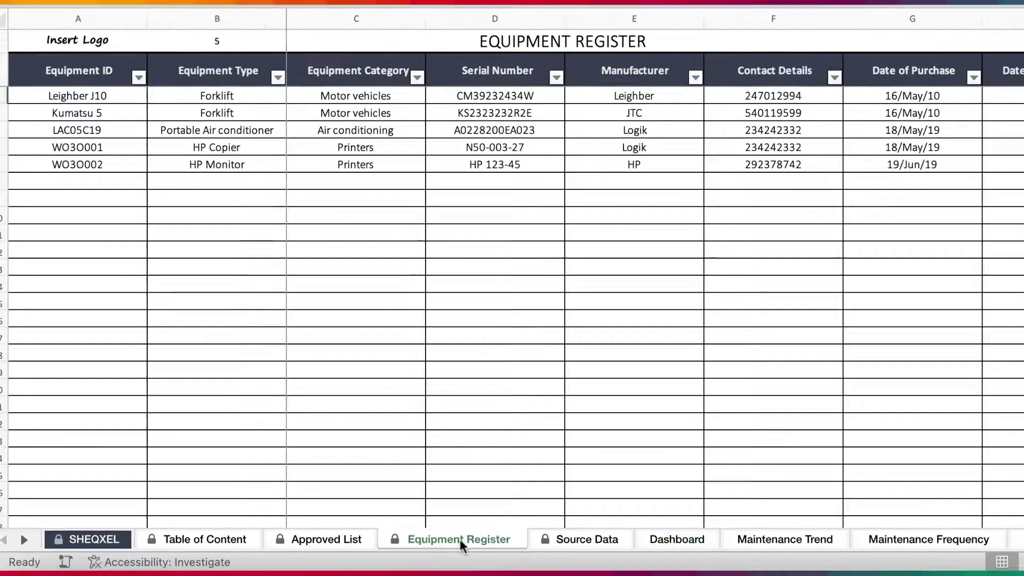
scroll(561, 326, "right", 5)
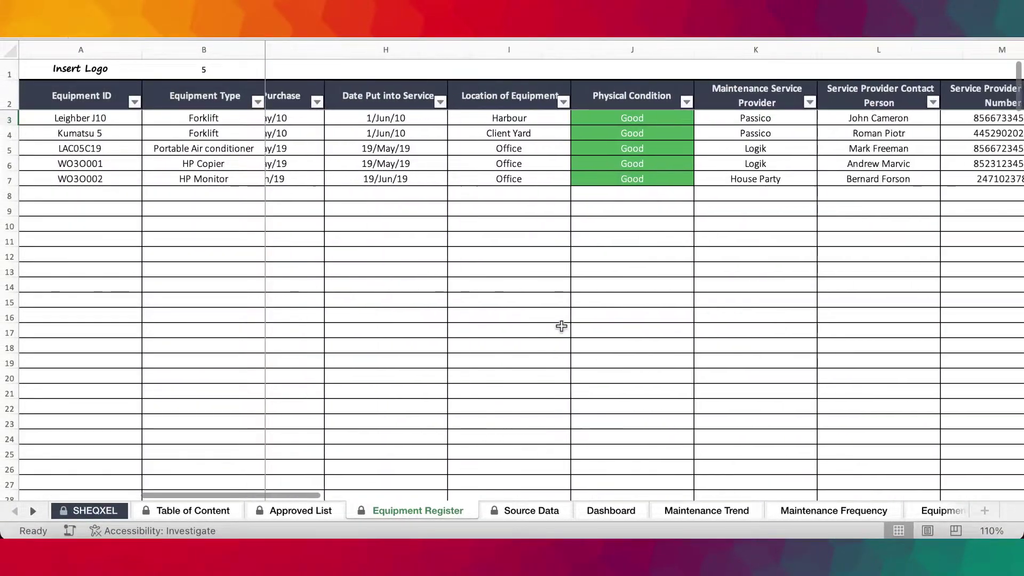
scroll(561, 327, "right", 5)
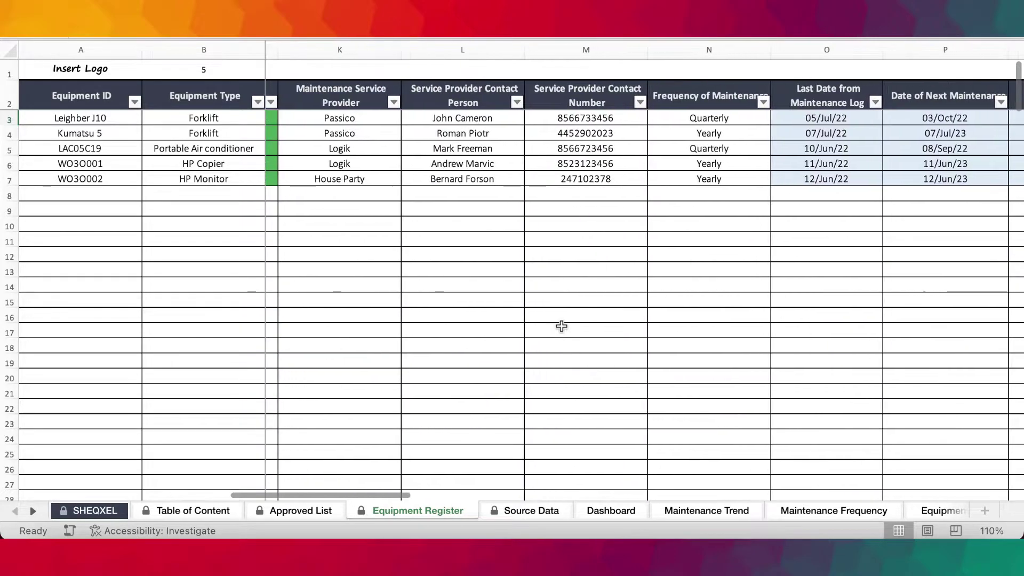
scroll(561, 326, "left", 2)
scroll(561, 326, "left", 8)
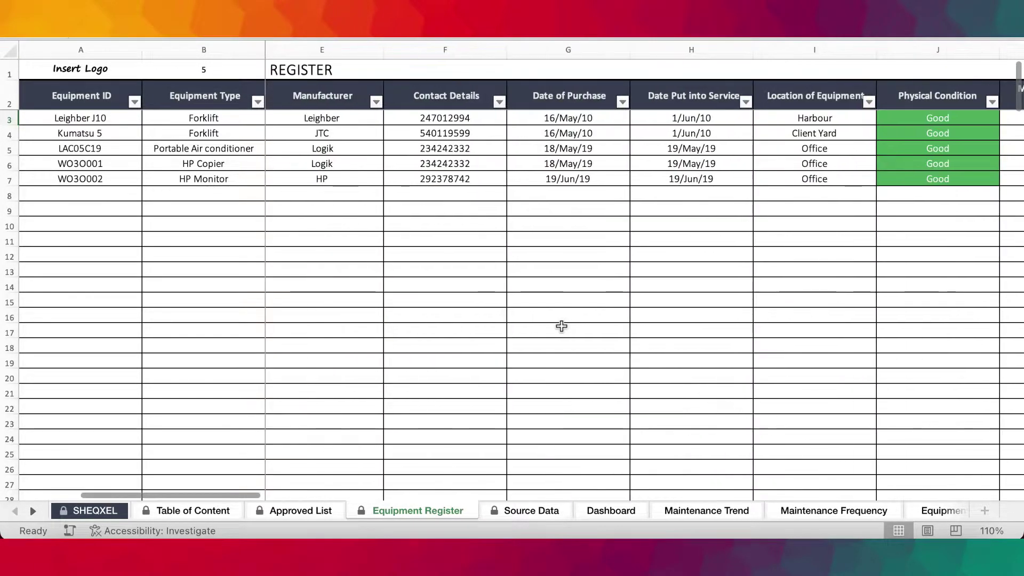
In Source Data, check the Equipment ID filter and select the On Schedule entries S17:S19.
left_click(534, 509)
scroll(164, 214, "down", 3)
scroll(164, 213, "up", 3)
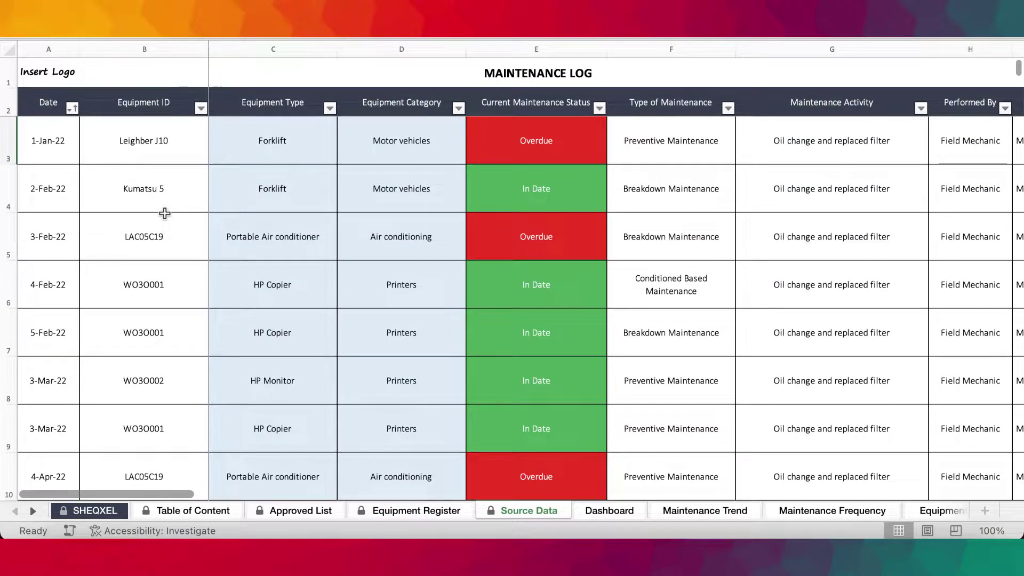
left_click(200, 108)
left_click(178, 339)
scroll(487, 389, "down", 1)
scroll(611, 359, "up", 1)
scroll(634, 352, "right", 10)
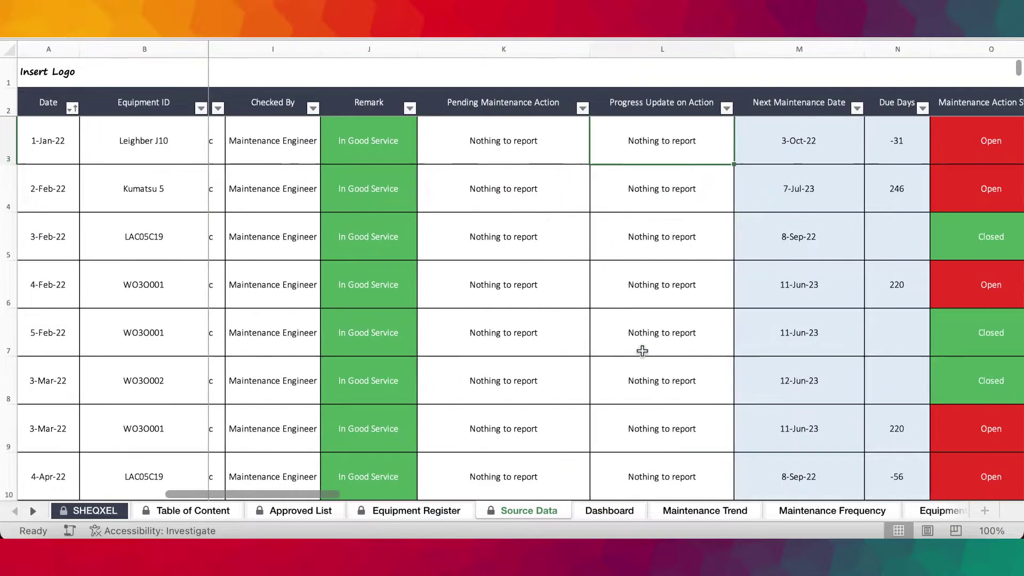
scroll(642, 350, "down", 7)
scroll(643, 350, "right", 3)
scroll(642, 350, "down", 5)
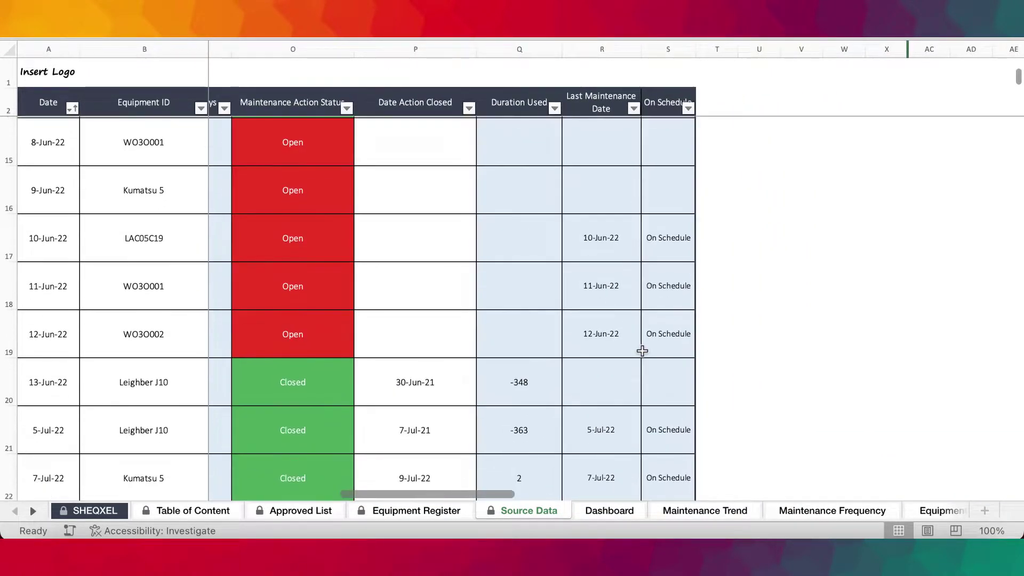
left_click_drag(668, 198, 673, 304)
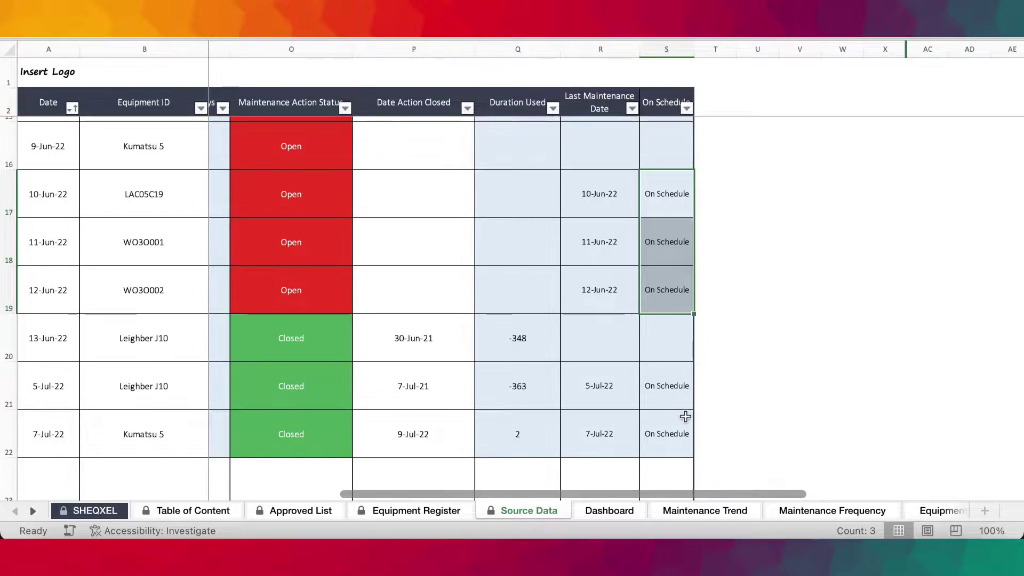
scroll(686, 416, "left", 15)
scroll(685, 416, "up", 7)
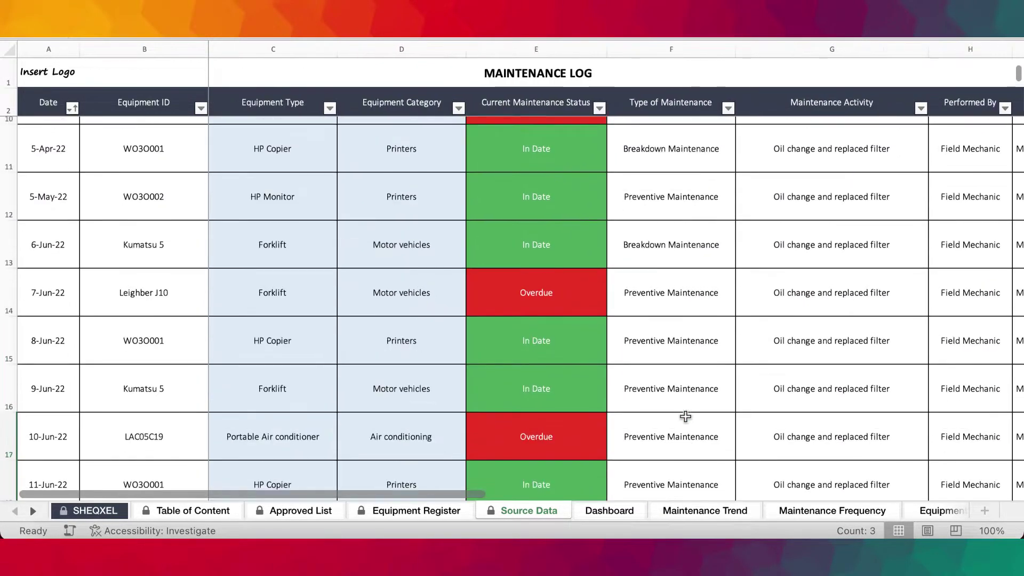
Return to the Equipment Register and scroll across its five equipment records.
left_click(448, 511)
scroll(611, 401, "right", 6)
scroll(612, 401, "right", 5)
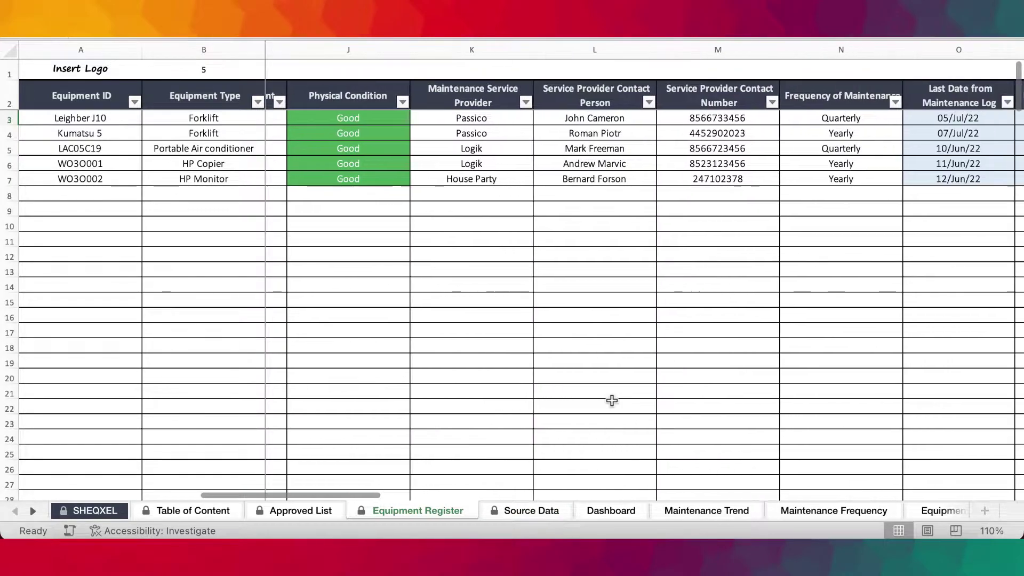
scroll(611, 401, "left", 2)
scroll(612, 401, "left", 6)
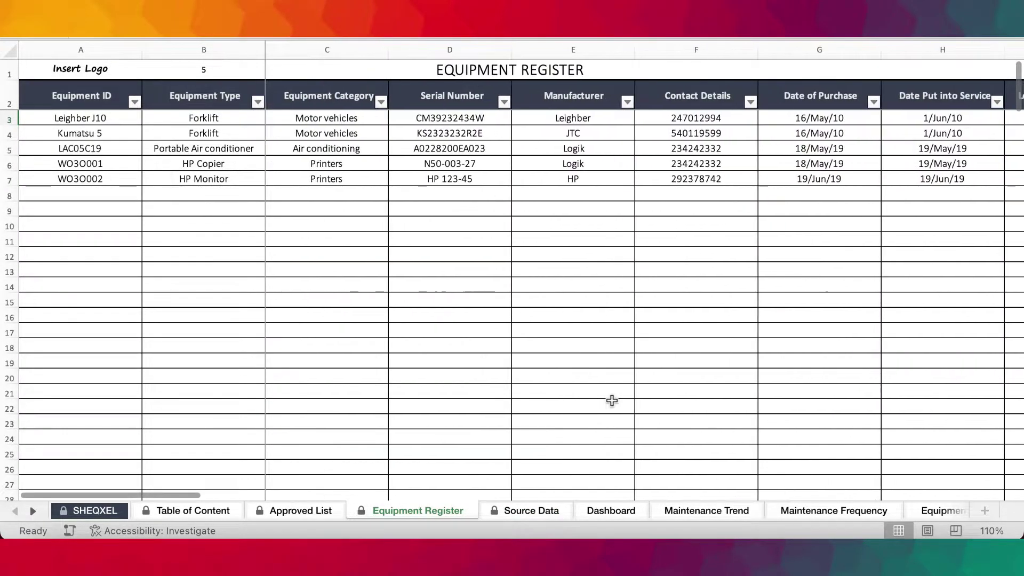
Filter the Dashboard's Maintenance slicer to Closed, then Open, then both actions.
left_click(611, 511)
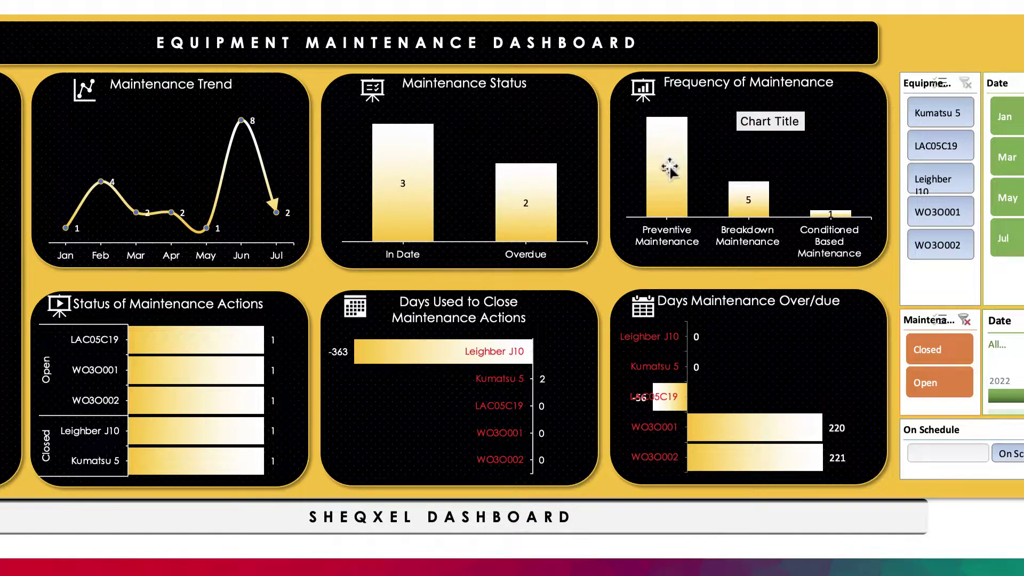
mouse_move(646, 208)
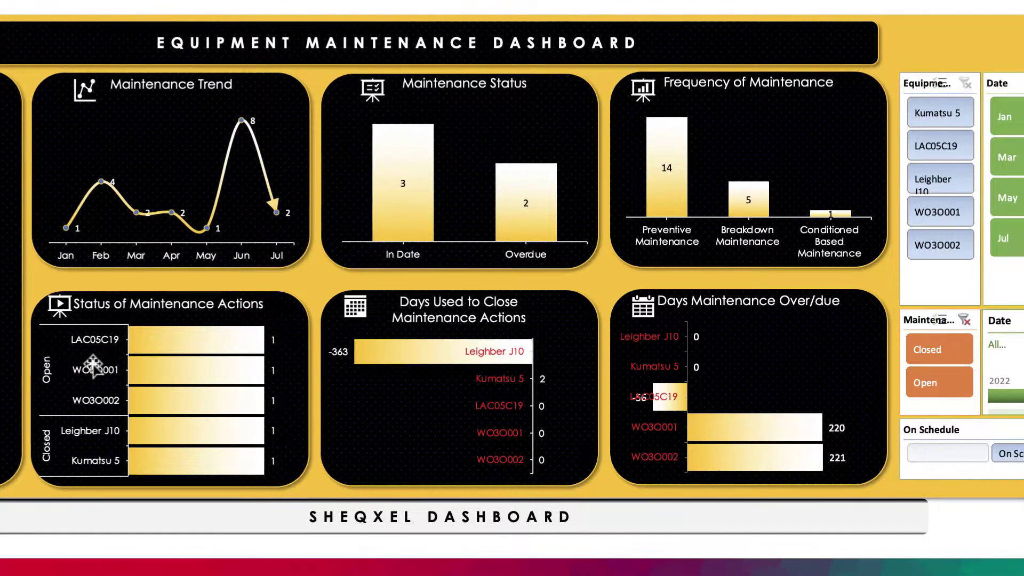
left_click(931, 351)
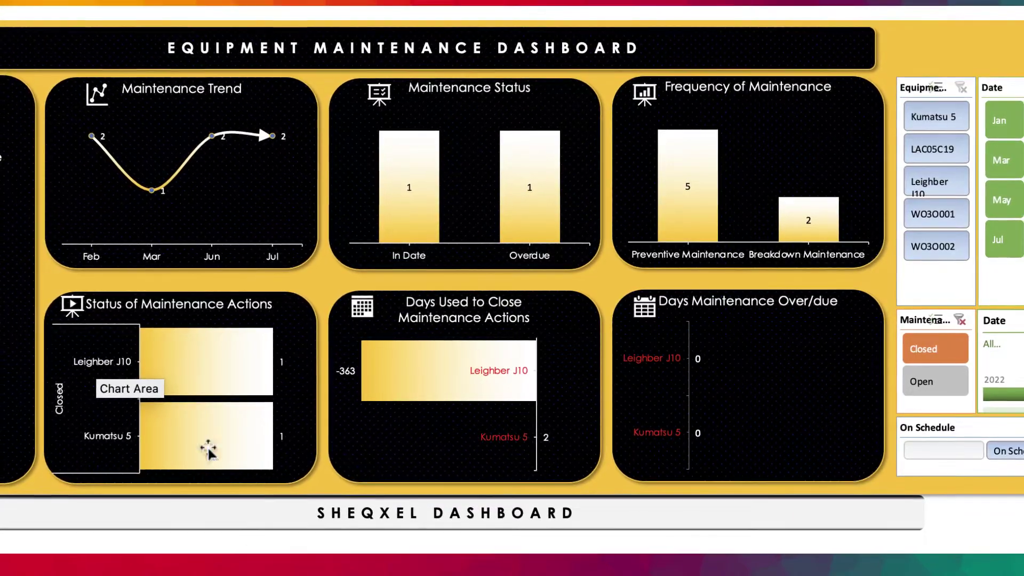
mouse_move(376, 354)
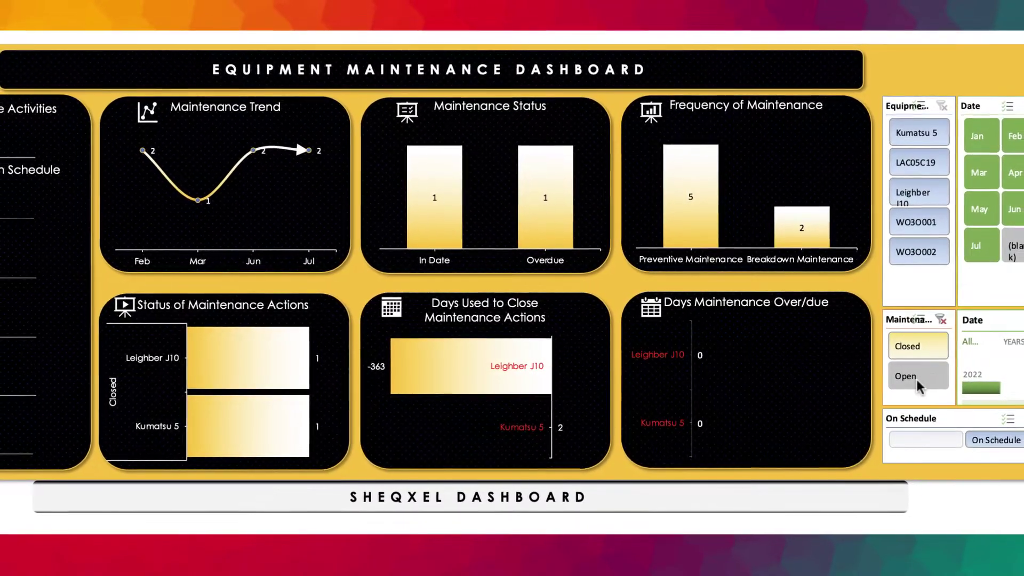
left_click(915, 378)
left_click(912, 380)
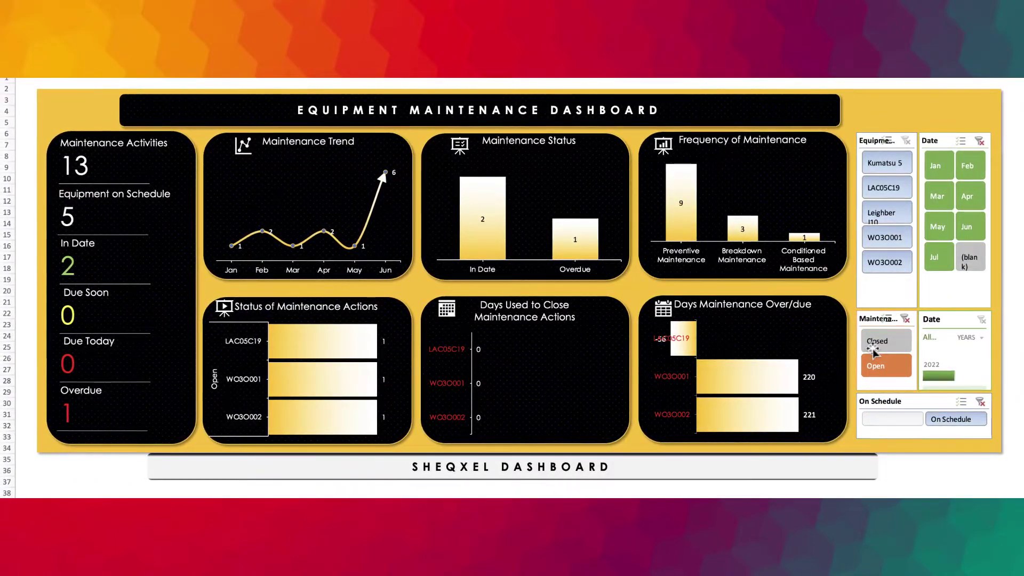
left_click(881, 373)
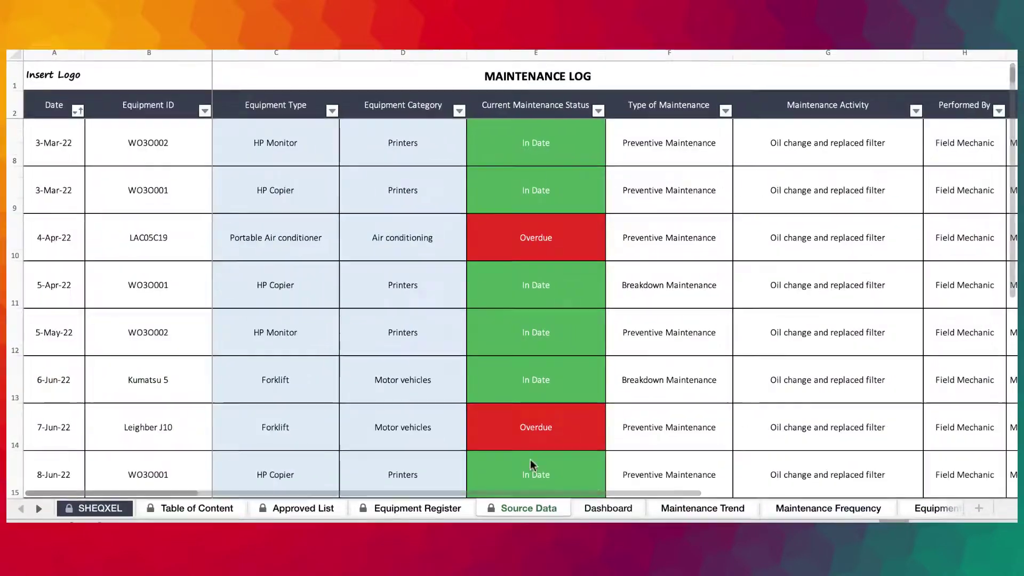
View the Maintenance Trend, Maintenance Frequency, Equipment Maintenance Status and Maintenance Action Status sheets.
scroll(560, 469, "up", 5)
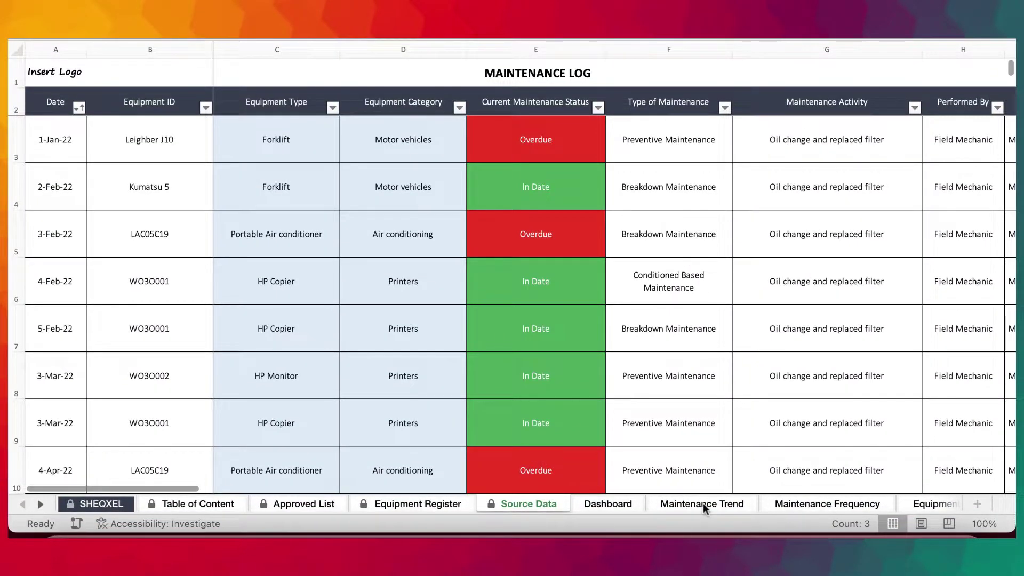
left_click(703, 503)
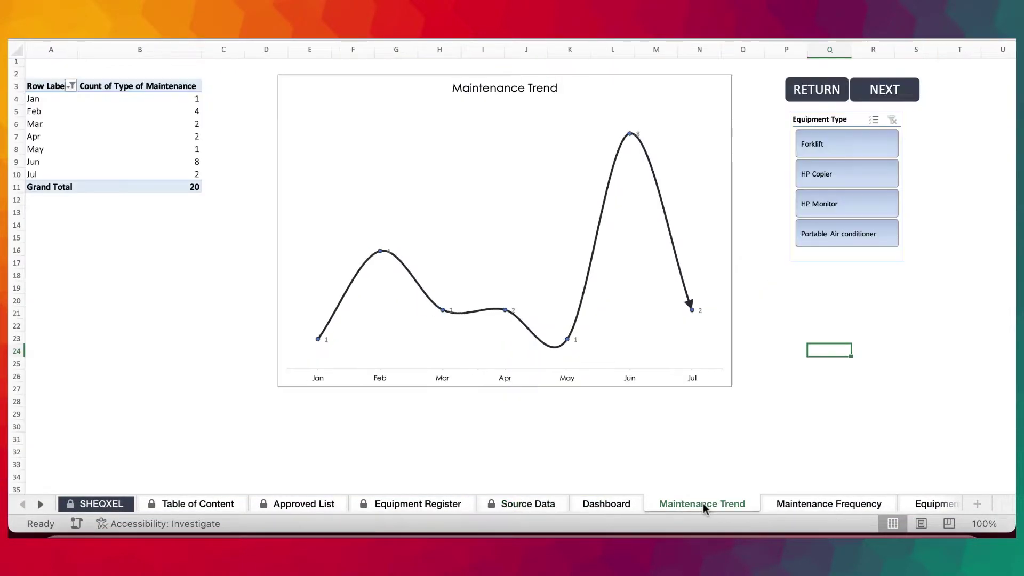
left_click(803, 504)
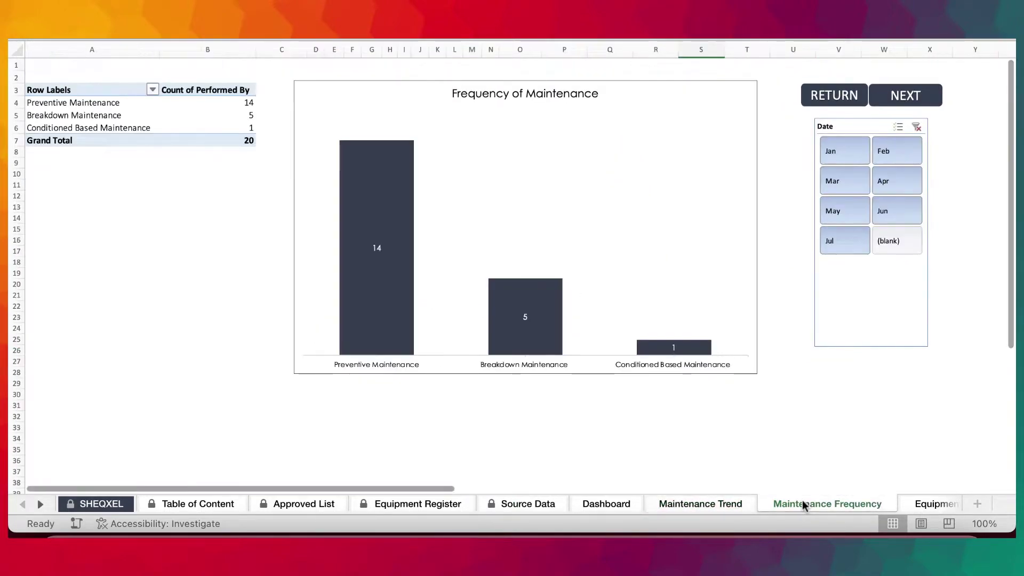
left_click(41, 505)
left_click(41, 505)
left_click(775, 504)
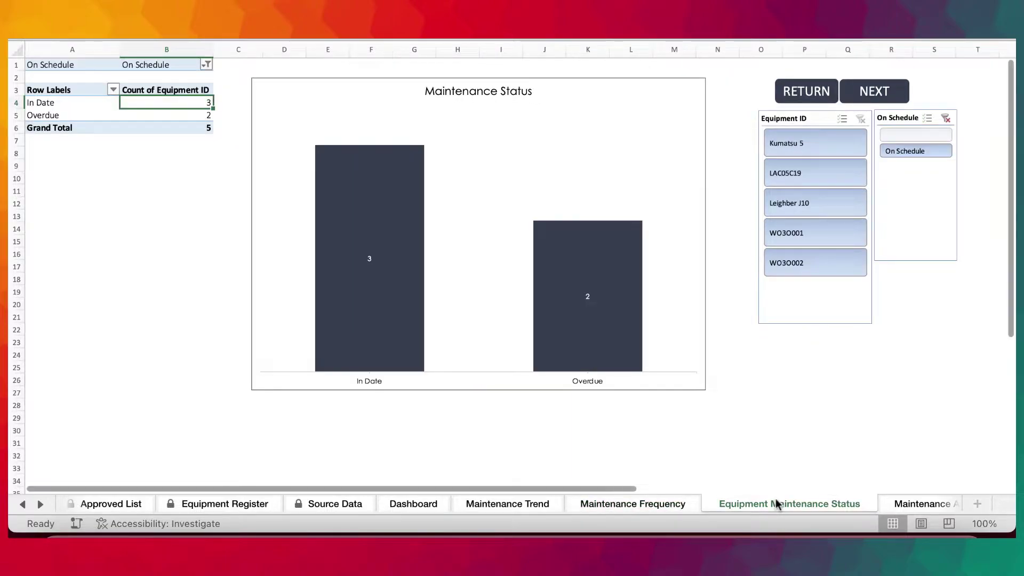
left_click(922, 504)
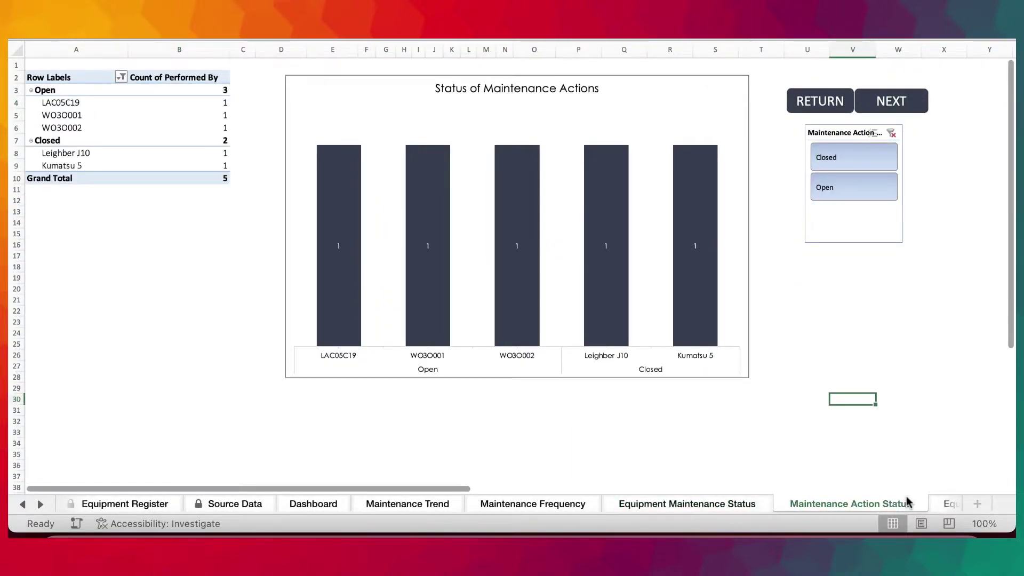
View the Equipment Condition, Due Days and Duration Used sheets, ending on Maintenance History.
left_click(40, 505)
left_click(40, 505)
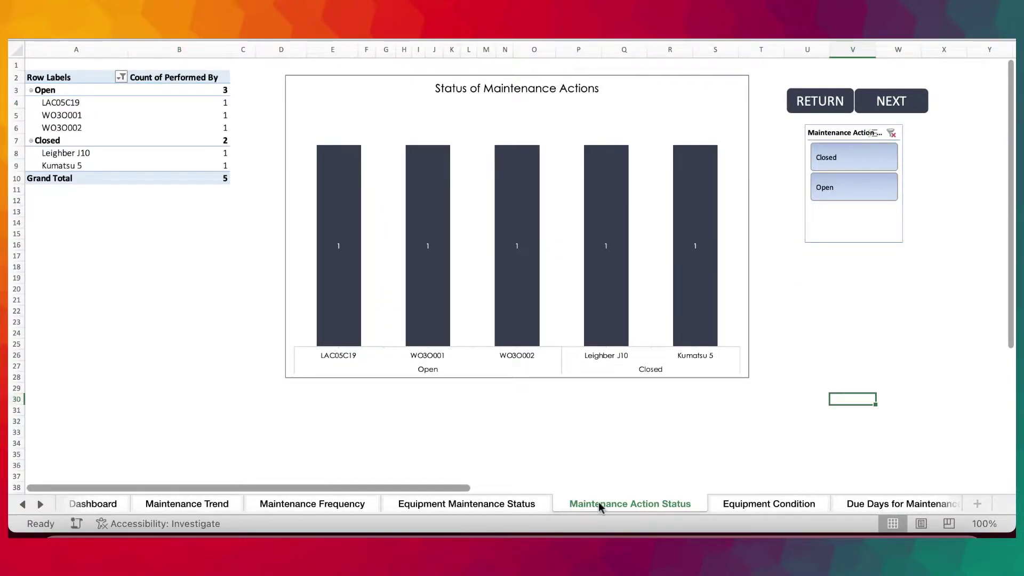
left_click(746, 505)
left_click(876, 504)
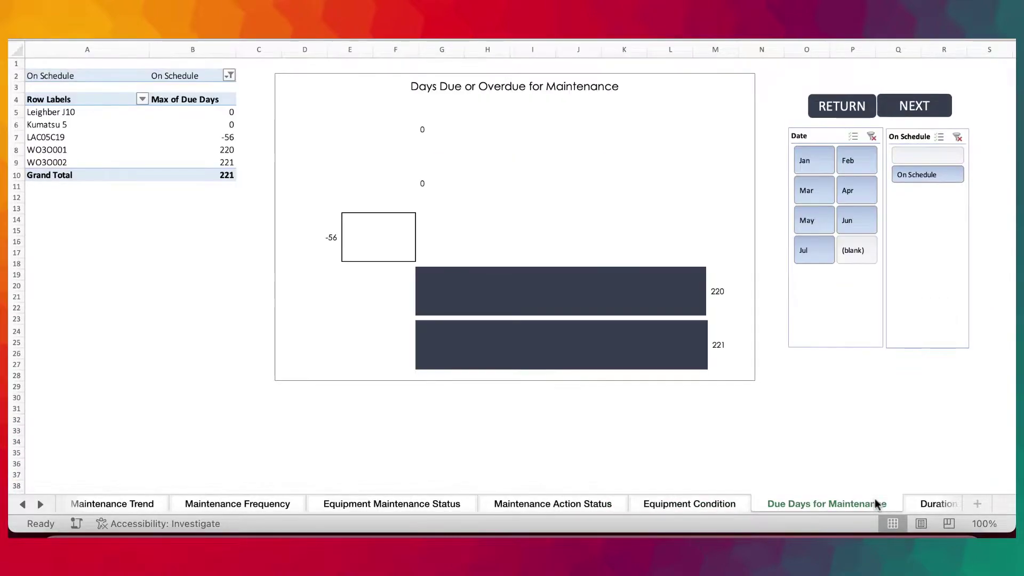
left_click(931, 504)
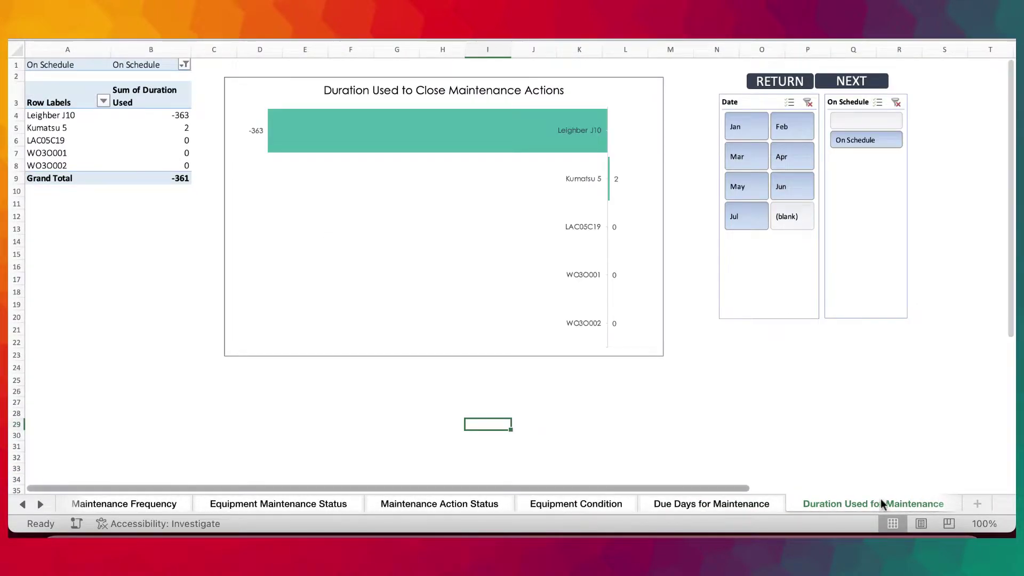
left_click(40, 505)
left_click(40, 504)
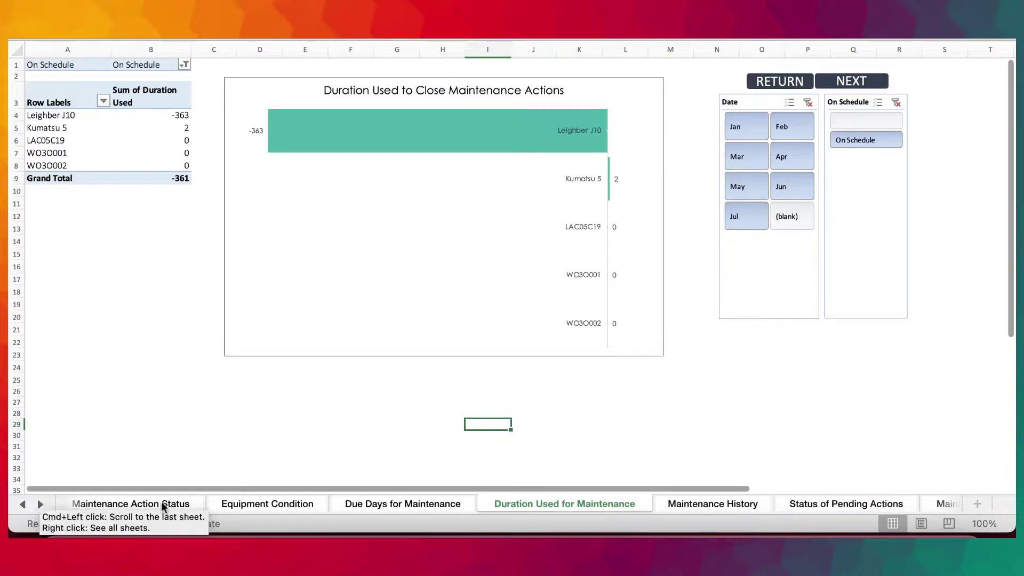
left_click(697, 504)
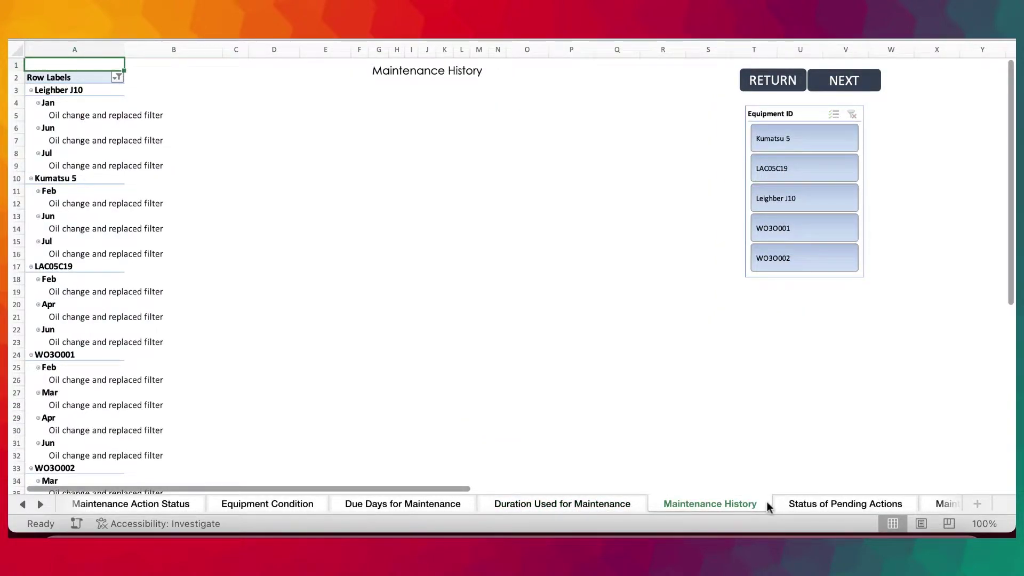
Show Kumatsu 5's history, then all five machines, and filter the Action Register to Kumatsu 5.
left_click(791, 141)
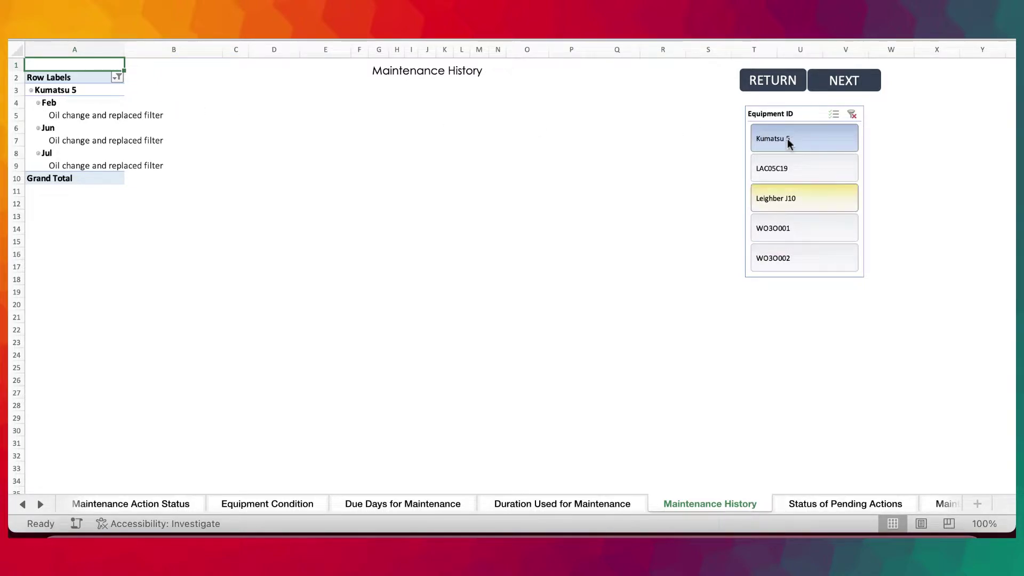
left_click_drag(790, 142, 793, 258)
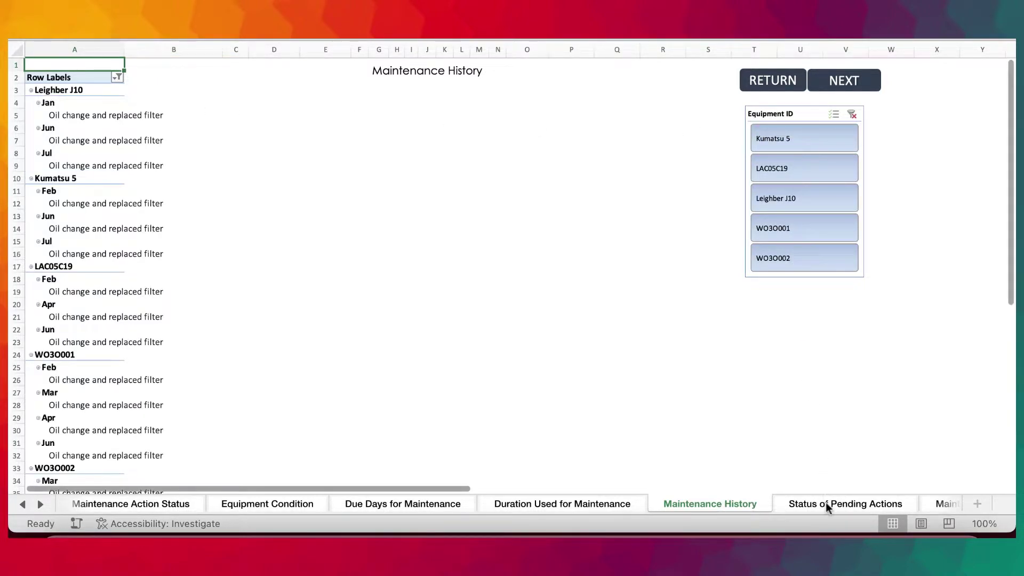
left_click(829, 505)
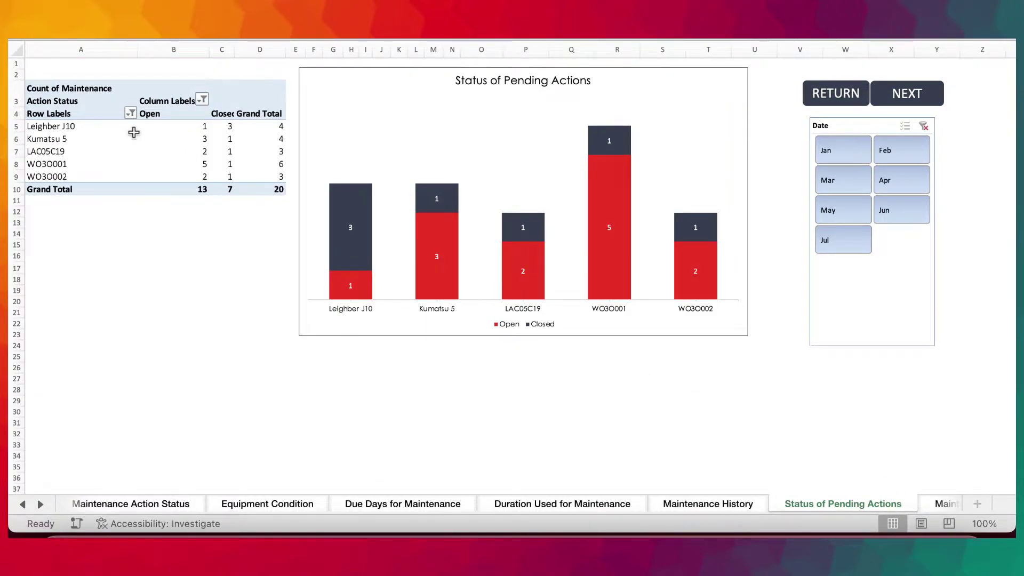
left_click(946, 504)
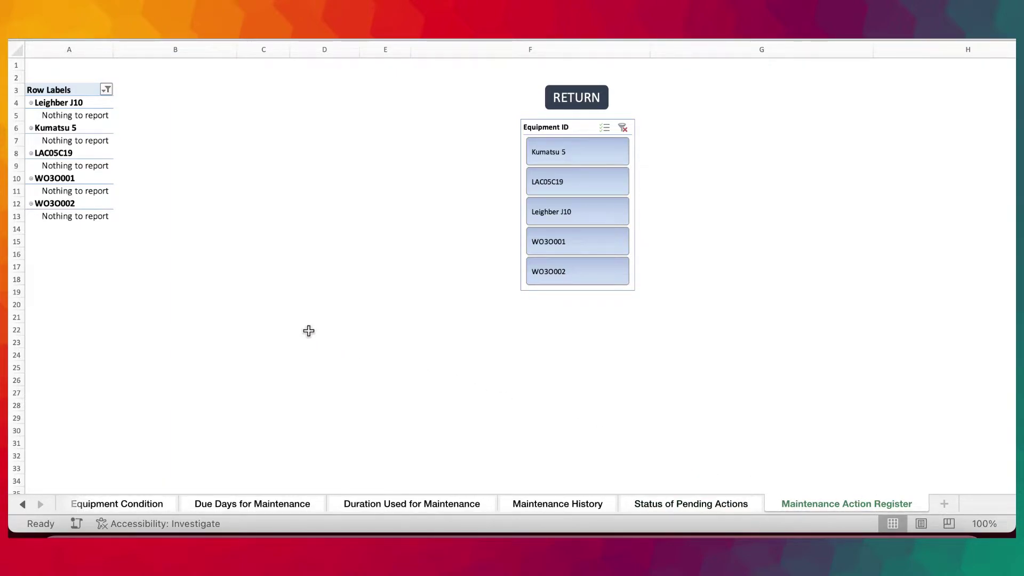
left_click(561, 151)
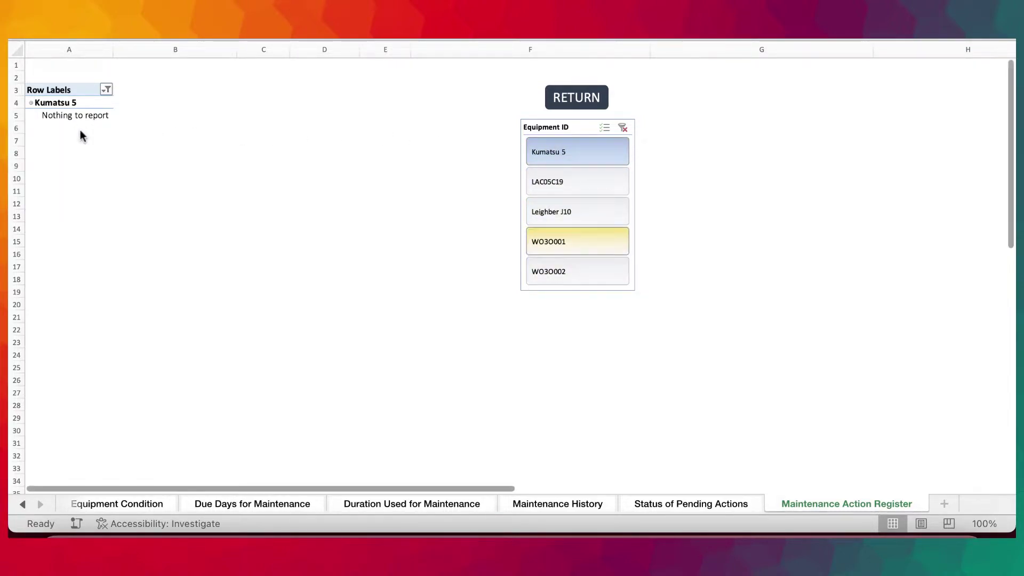
left_click(565, 96)
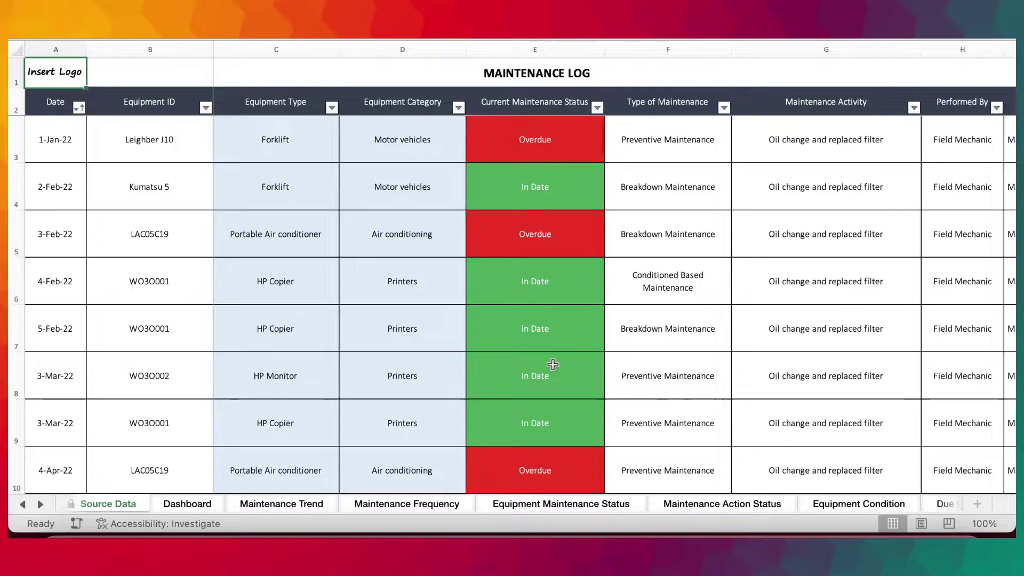
Scroll the sheet tabs back to the start and look over the Approved List sheet.
scroll(553, 362, "right", 10)
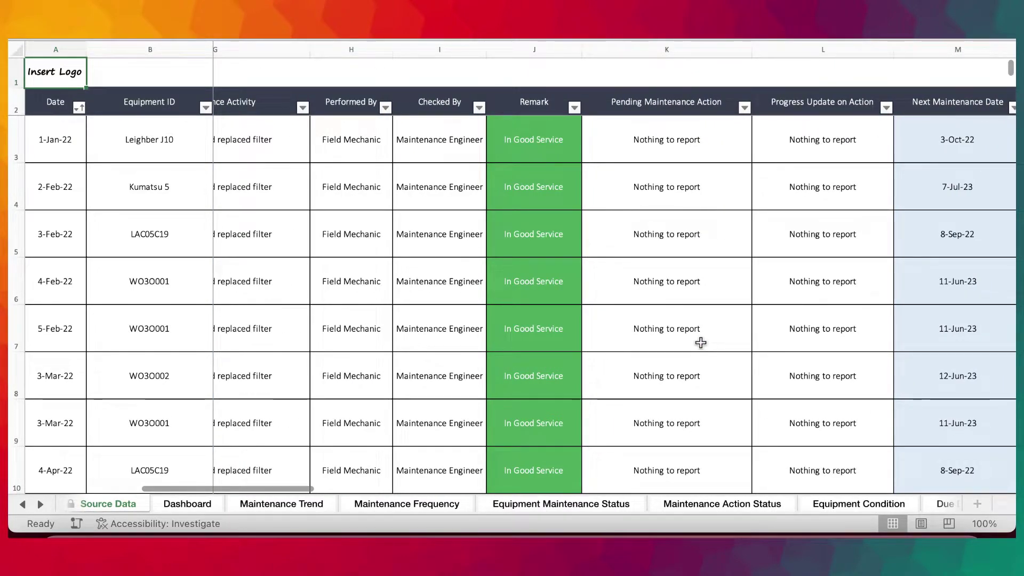
scroll(697, 324, "left", 10)
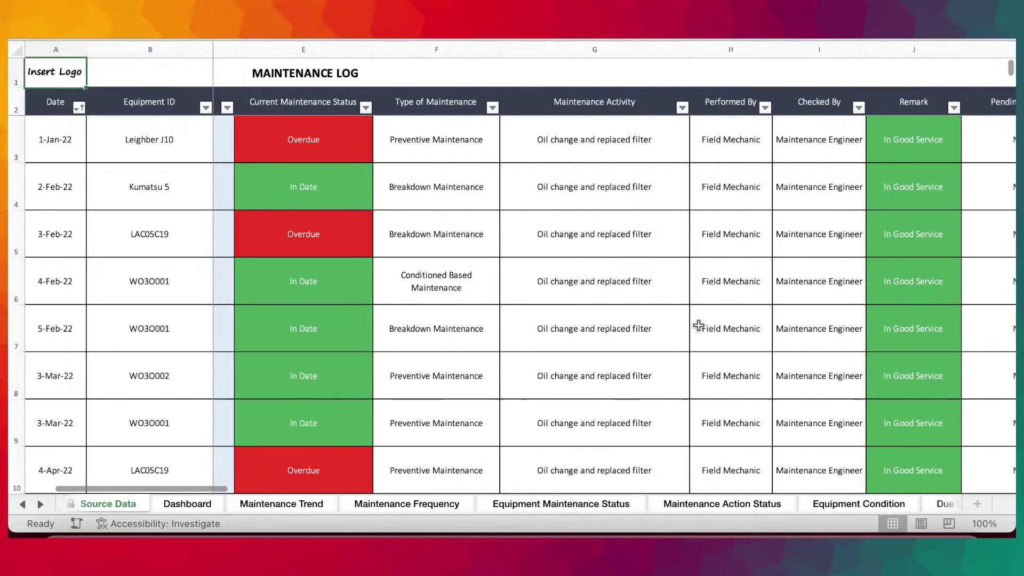
left_click(23, 504)
left_click(23, 504)
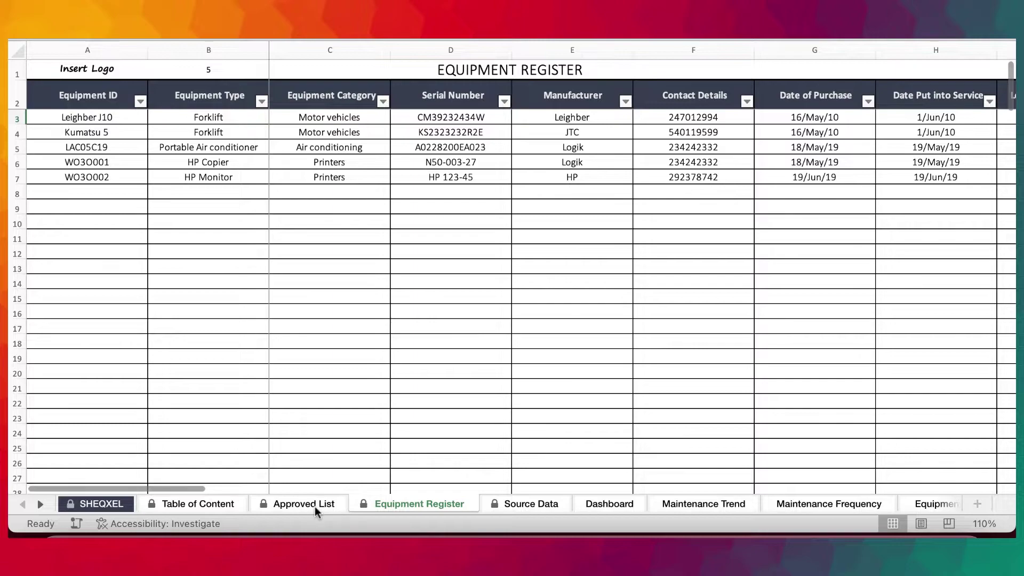
left_click(314, 508)
scroll(254, 377, "down", 3)
scroll(254, 377, "up", 3)
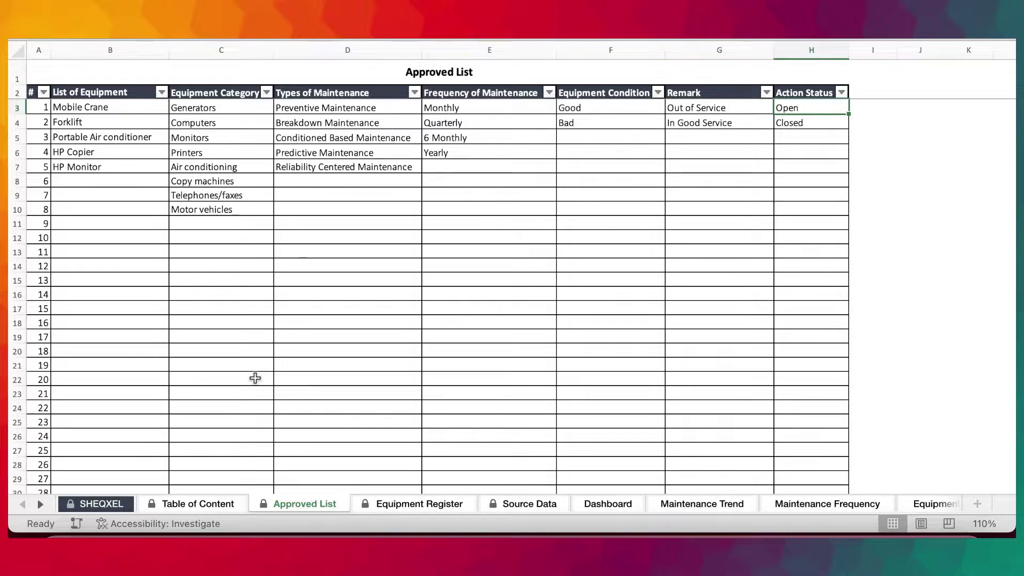
Compare the Equipment Register's Last Date from Maintenance Log values with the Maintenance Log.
left_click(409, 505)
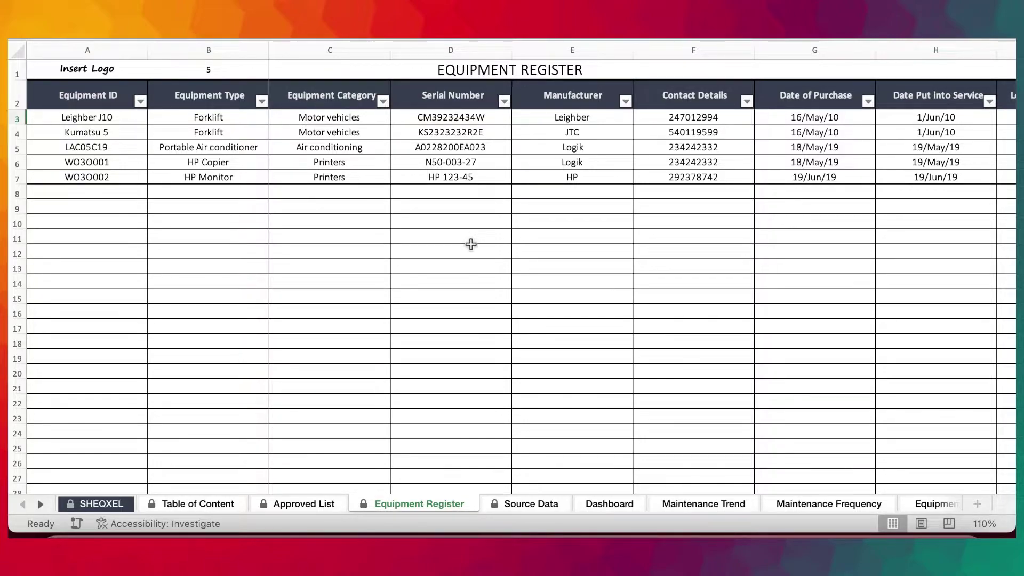
scroll(470, 245, "right", 10)
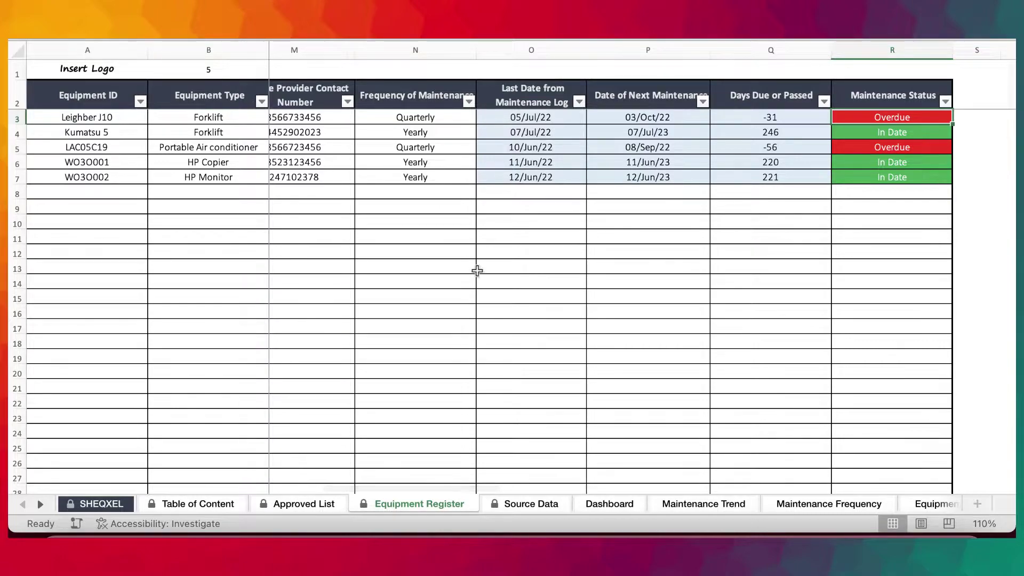
left_click(532, 506)
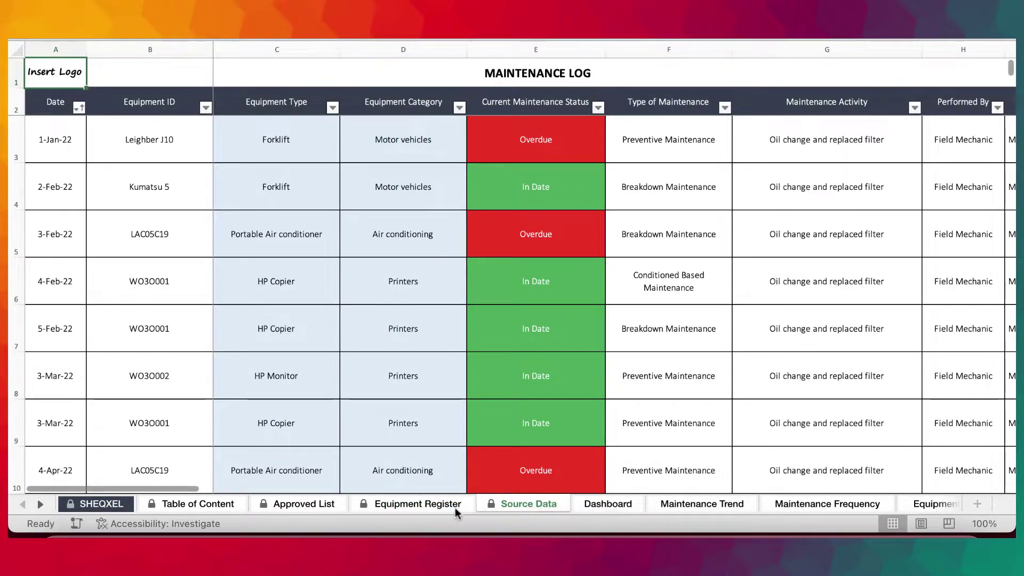
left_click(430, 506)
left_click_drag(565, 116, 573, 179)
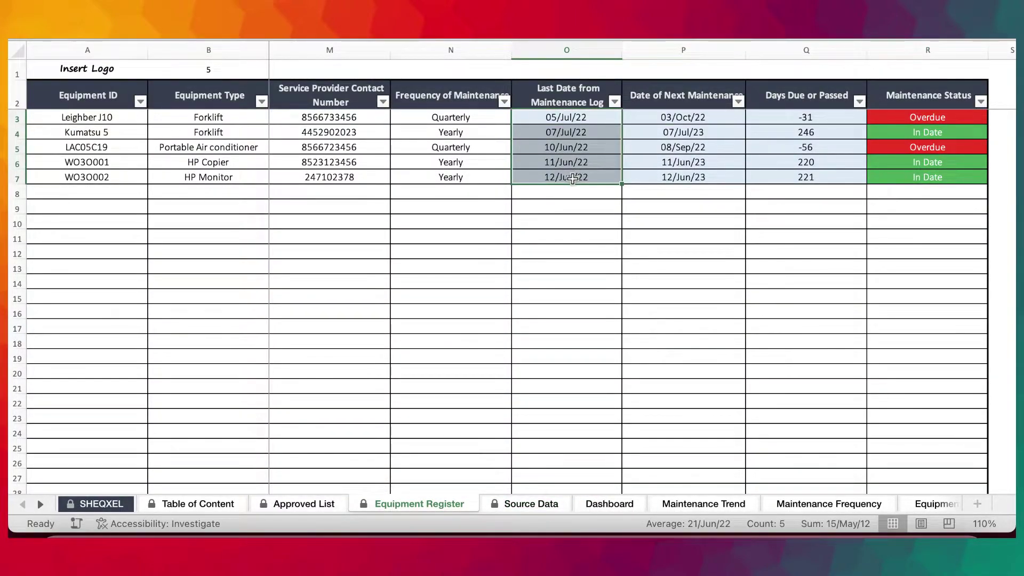
key("ctrl+Page_Down")
scroll(575, 432, "down", 5)
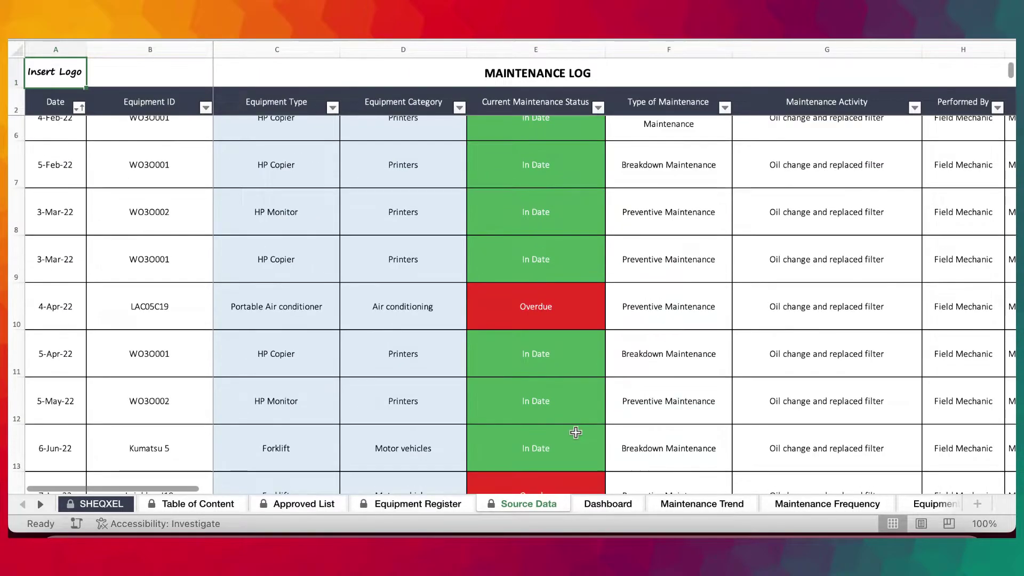
scroll(576, 432, "up", 5)
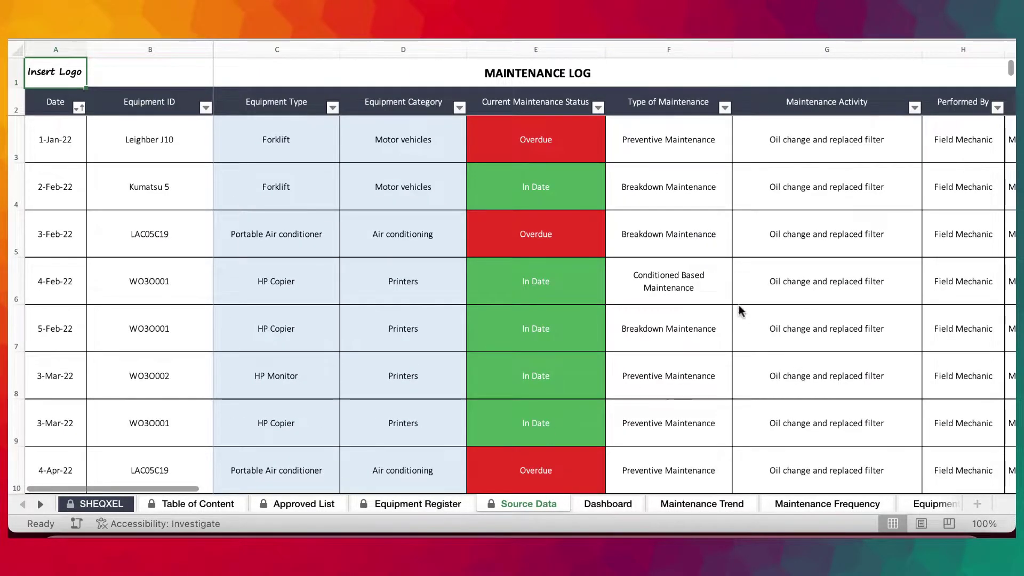
key("ctrl+Page_Up")
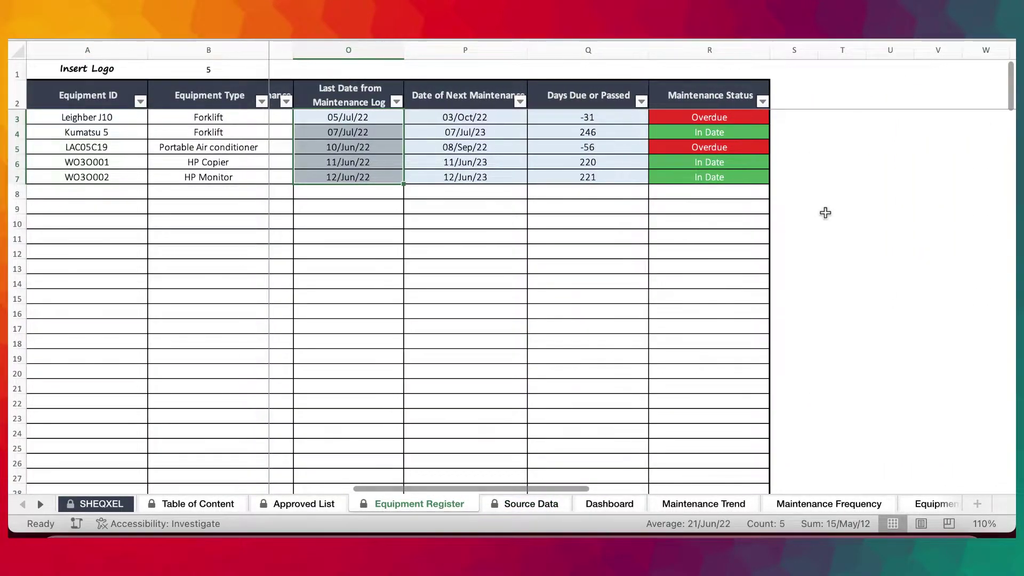
scroll(826, 213, "left", 10)
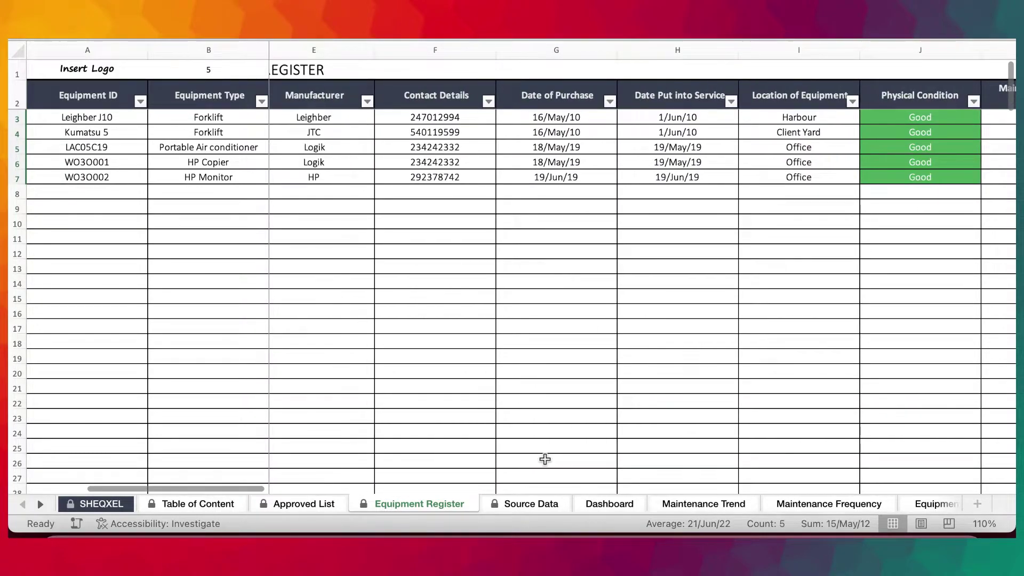
Clear the Dashboard's Equipment slicer to show all equipment, then view the Maintenance Log's last entry, row 22.
left_click(526, 508)
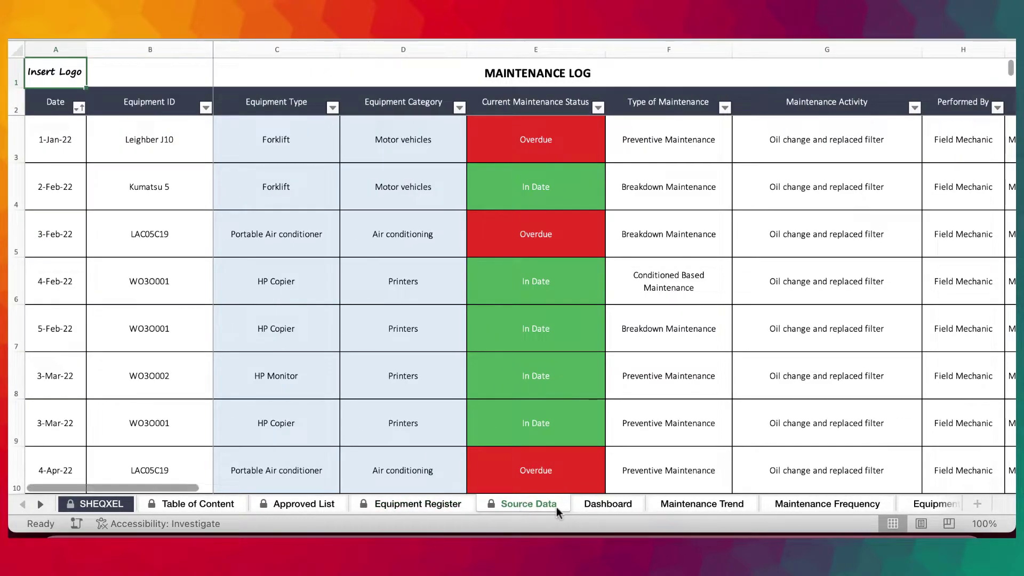
left_click(605, 505)
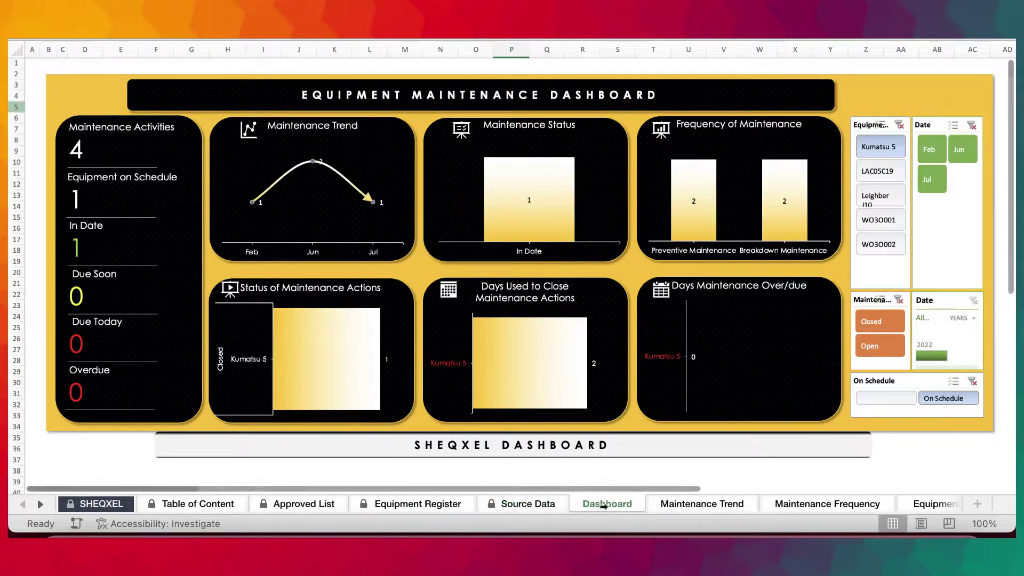
left_click(879, 145)
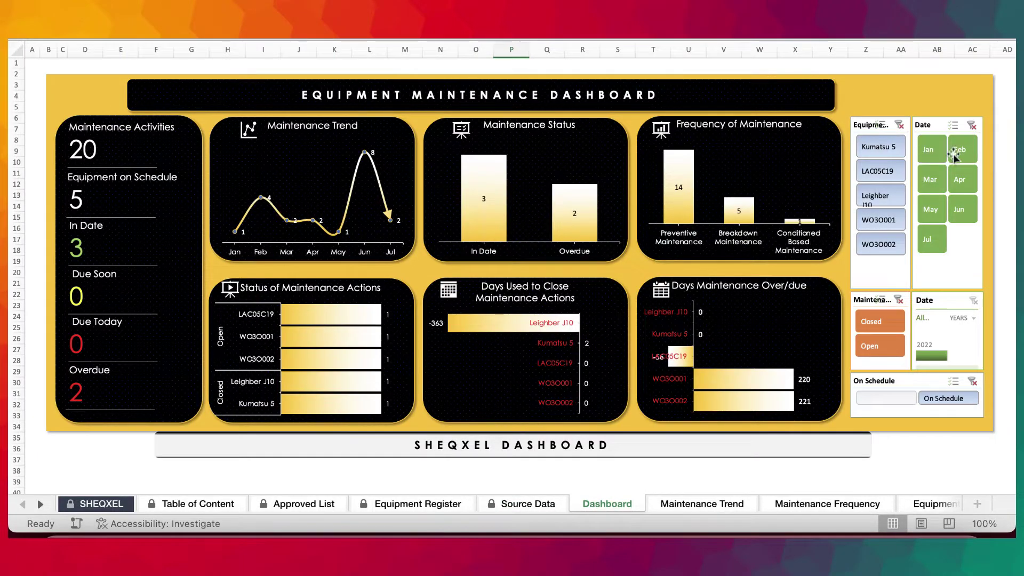
left_click(526, 505)
scroll(480, 298, "down", 4)
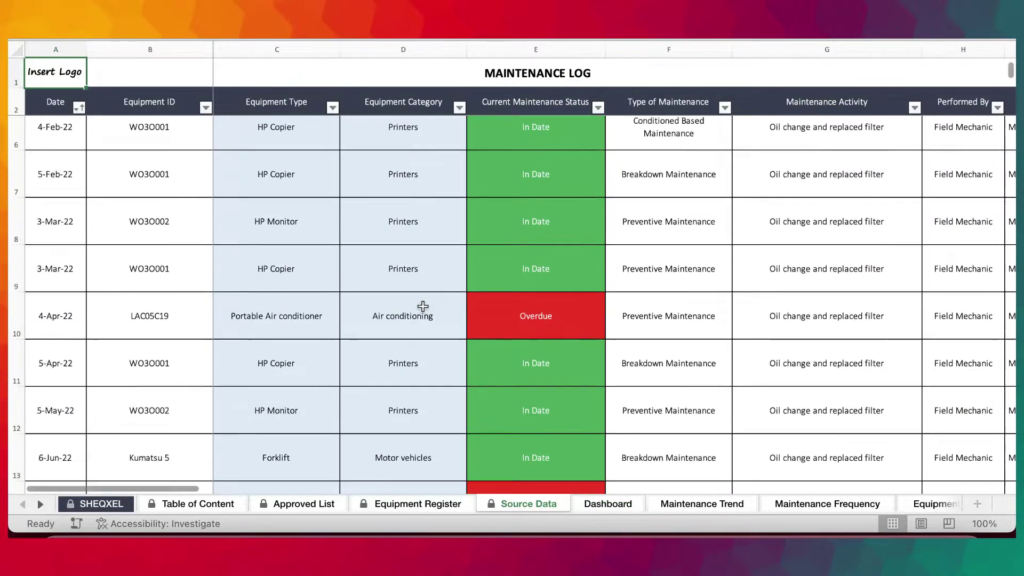
scroll(507, 291, "down", 7)
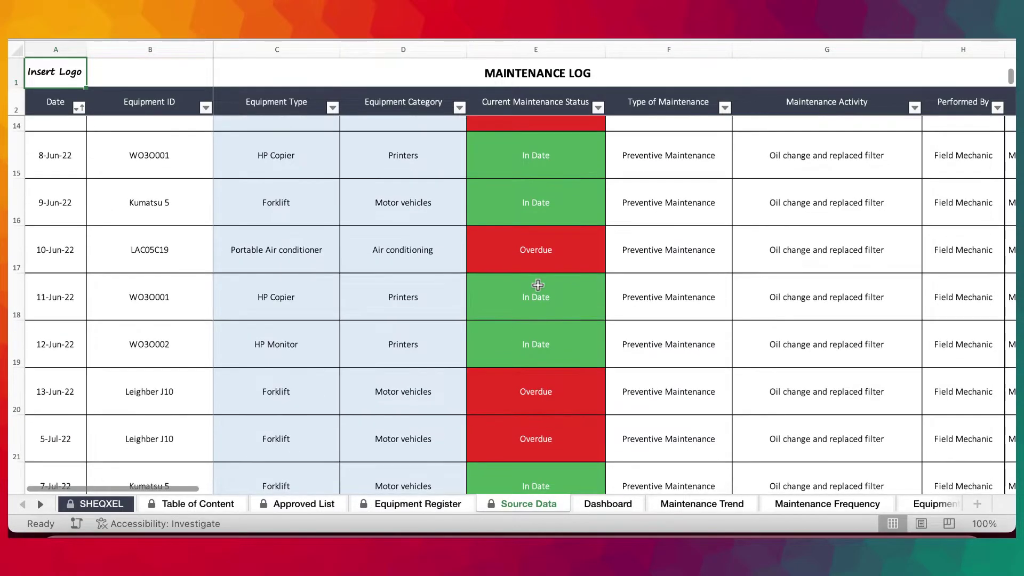
scroll(537, 285, "up", 1)
Enter 11/2 (2-Nov-22) in A23 and pick Leighber J10 as B23's equipment.
left_click(68, 277)
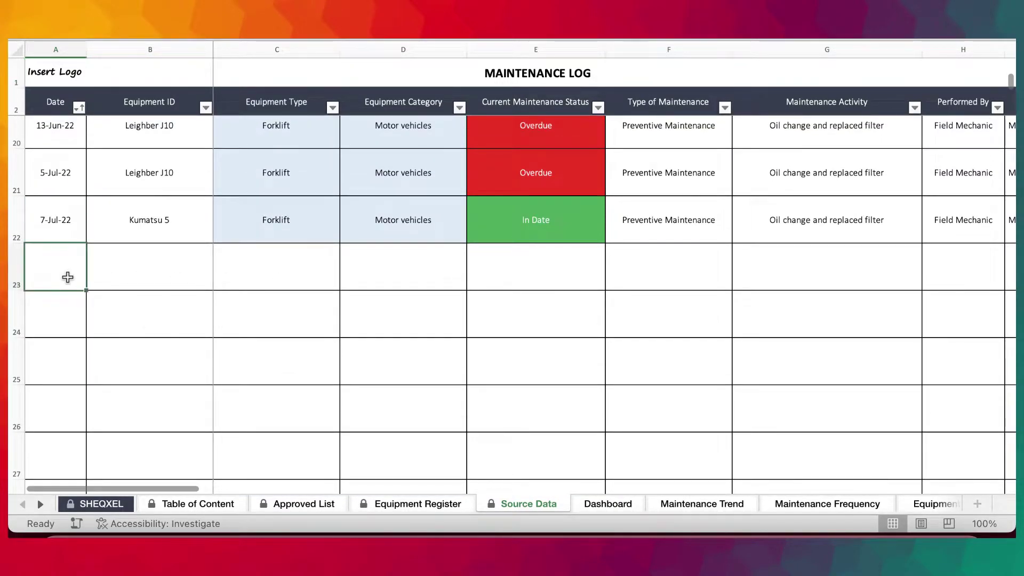
type("1")
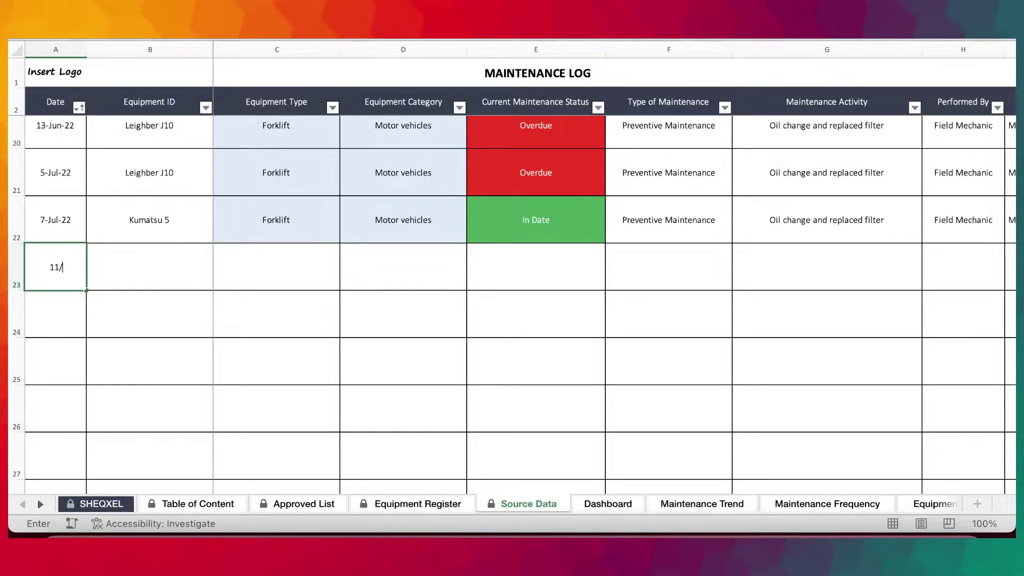
type("1/")
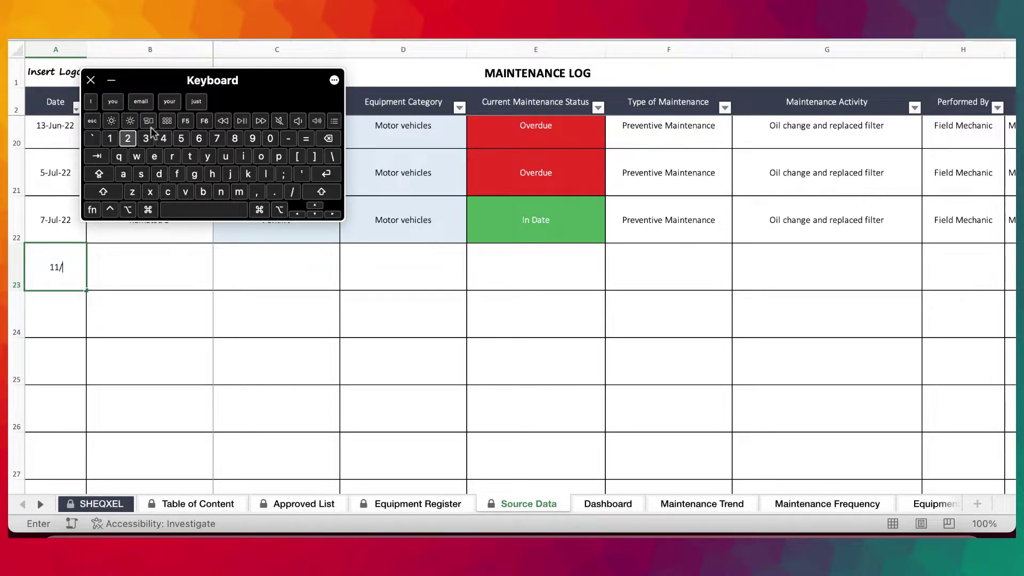
type("2")
key("Return")
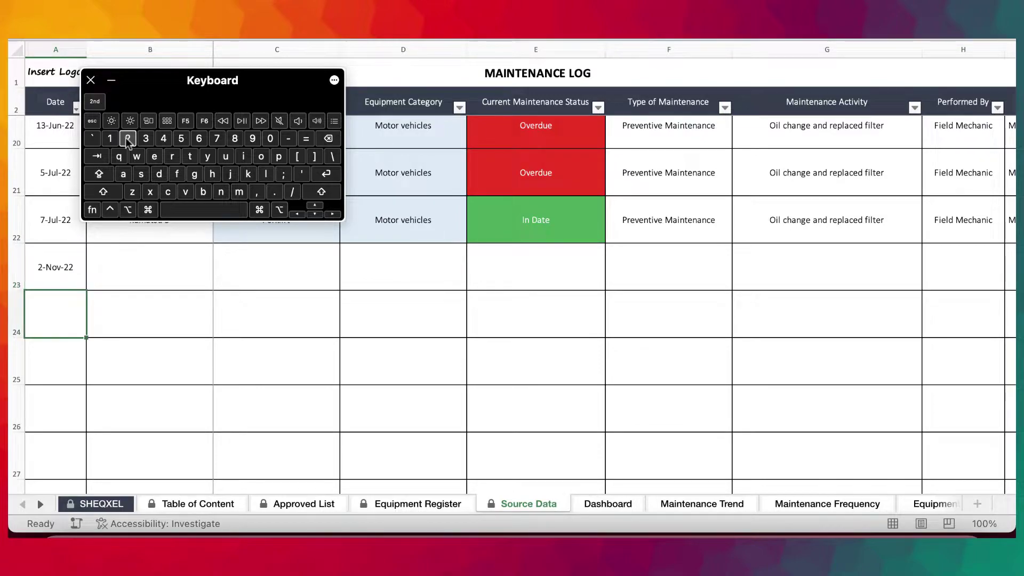
left_click(91, 80)
left_click(326, 377)
left_click(145, 272)
scroll(325, 306, "up", 2)
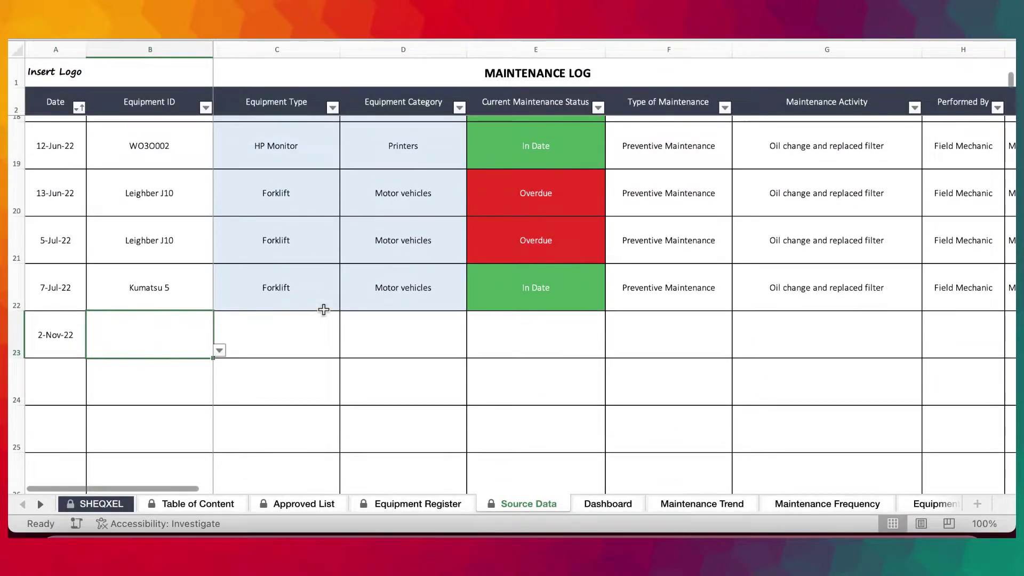
left_click(219, 351)
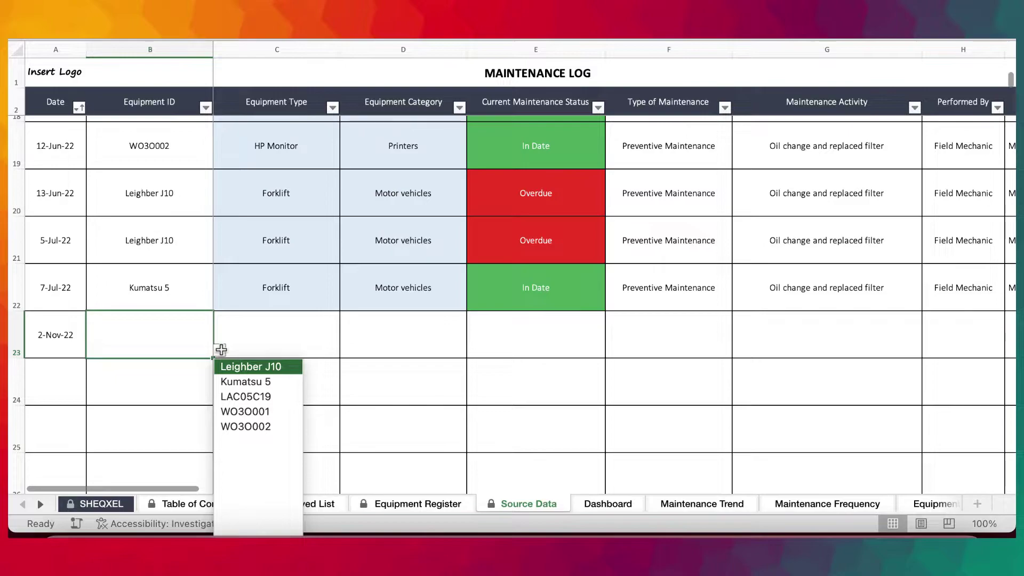
left_click(268, 371)
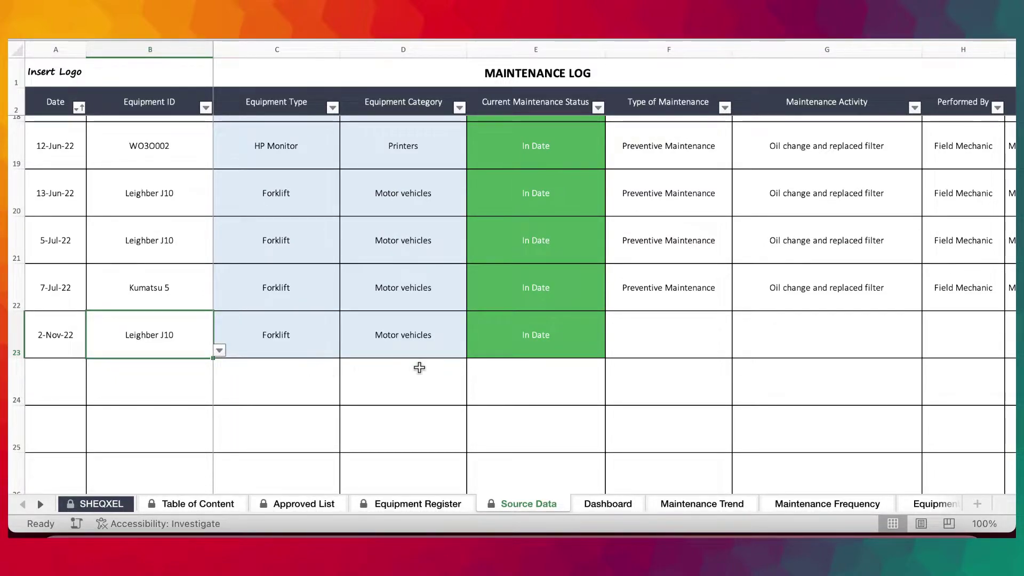
scroll(458, 367, "right", 2)
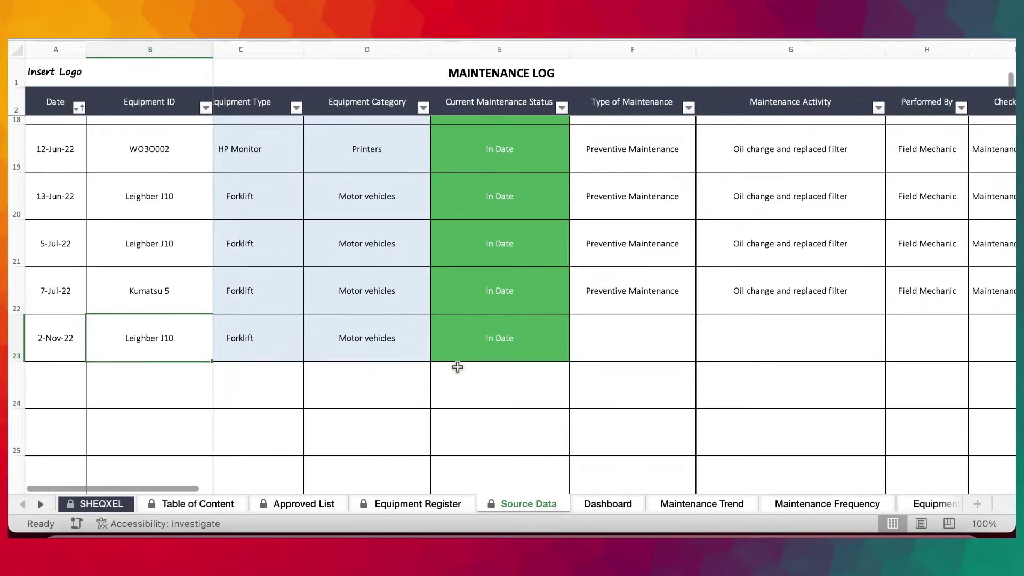
Set F23's type of maintenance to Preventive Maintenance.
left_click(60, 333)
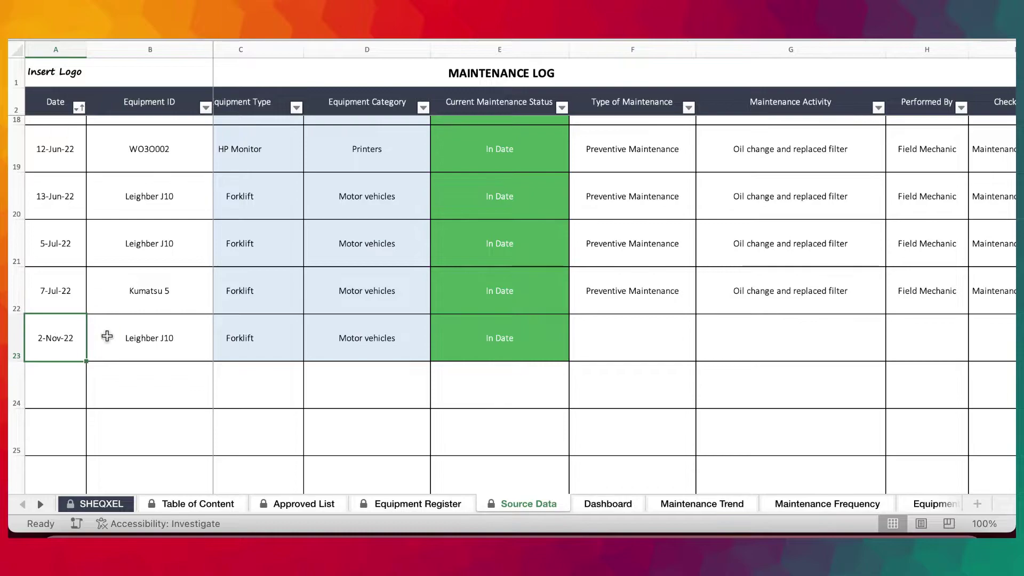
scroll(393, 347, "right", 2)
left_click(584, 344)
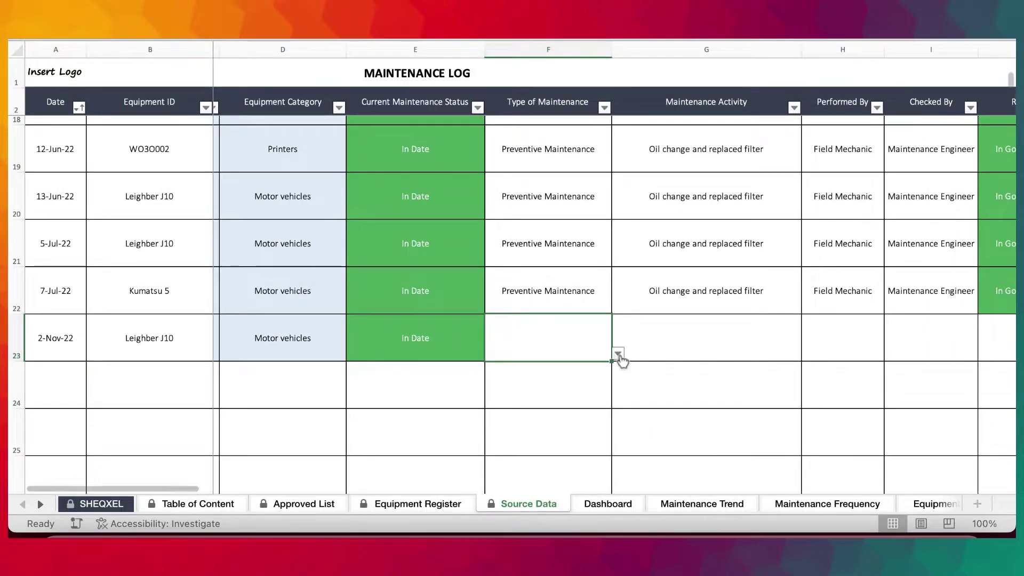
left_click(619, 356)
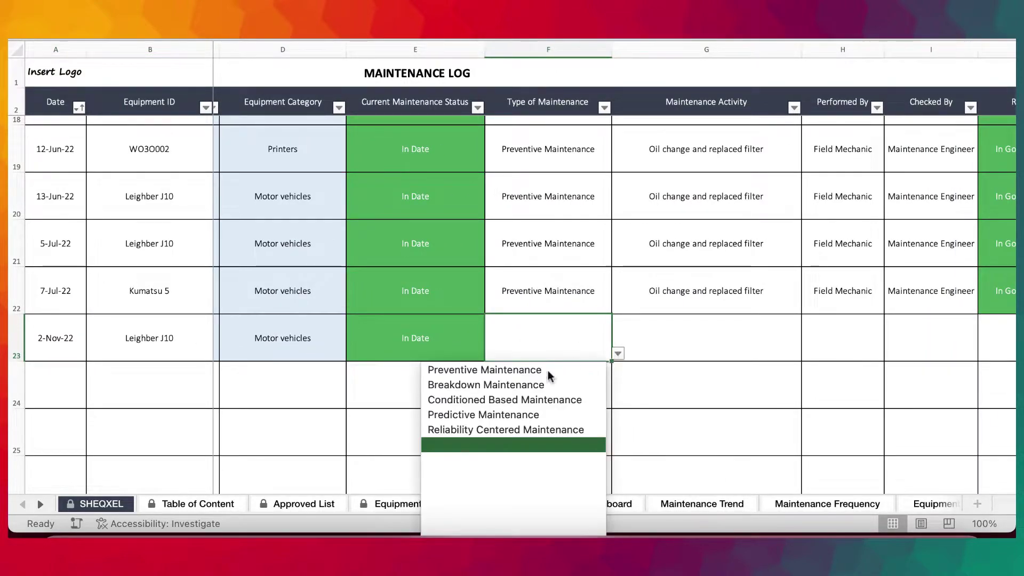
left_click(516, 371)
left_click(722, 341)
scroll(722, 343, "right", 1)
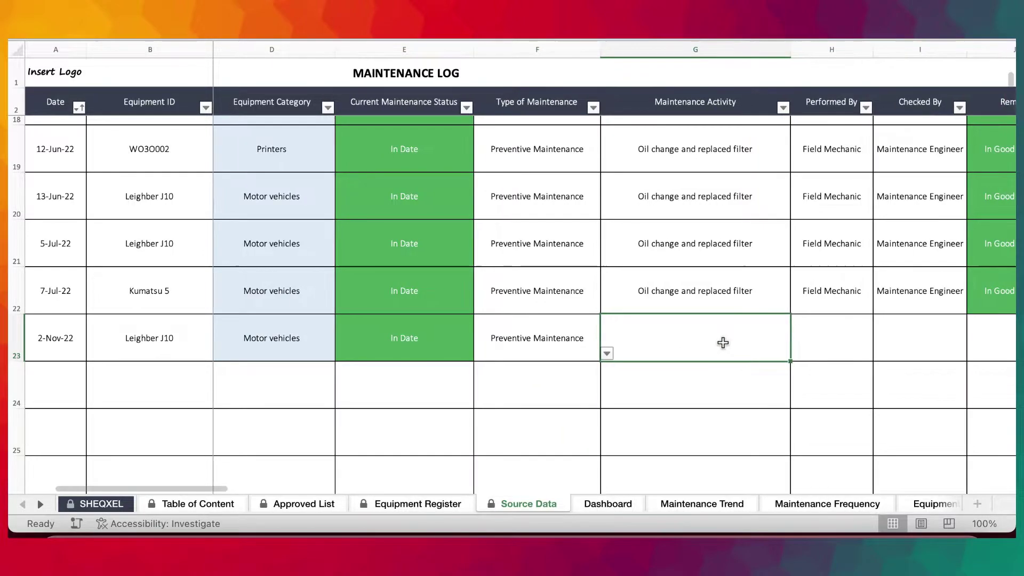
scroll(723, 343, "right", 1)
scroll(723, 342, "right", 1)
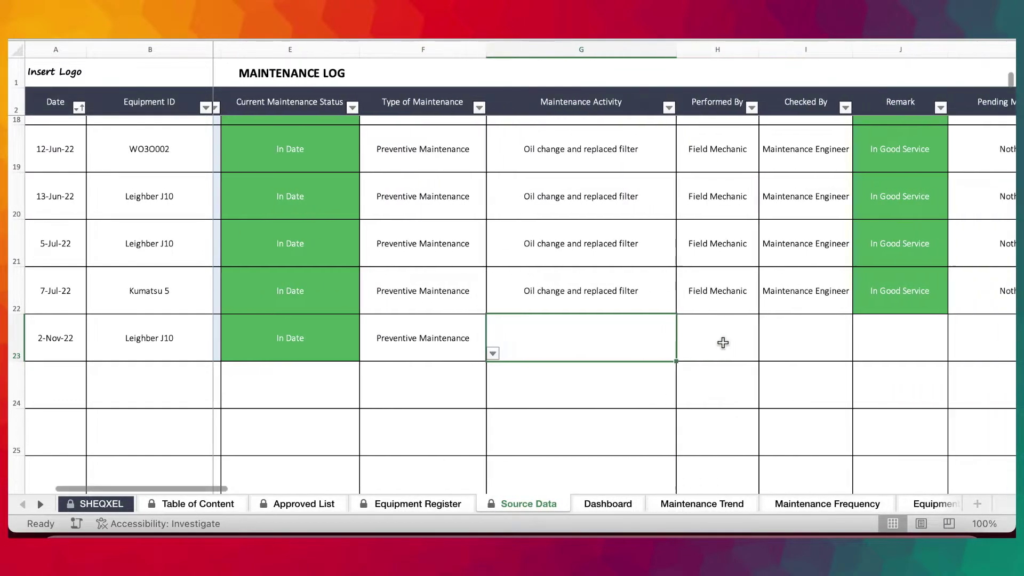
scroll(759, 345, "left", 3)
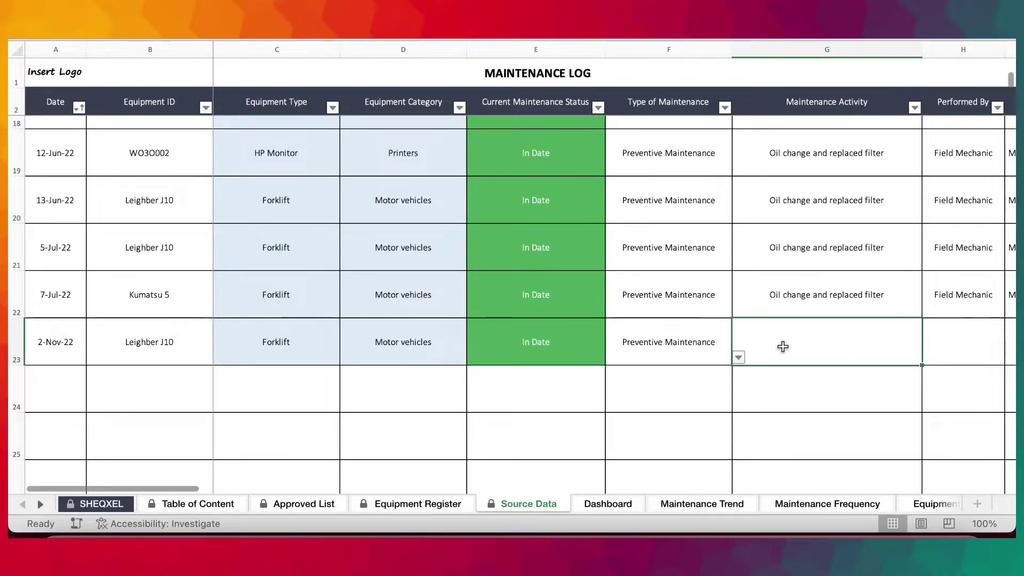
Check the Equipment Register sheet, then come back to the Maintenance Log.
left_click(587, 504)
left_click(463, 505)
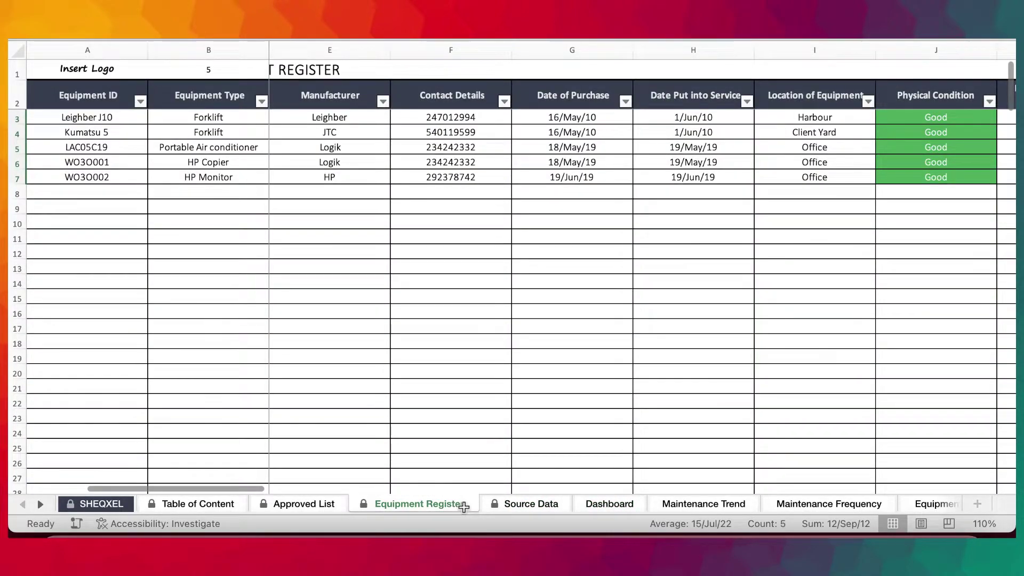
scroll(504, 205, "left", 2)
scroll(510, 142, "right", 5)
scroll(510, 142, "right", 4)
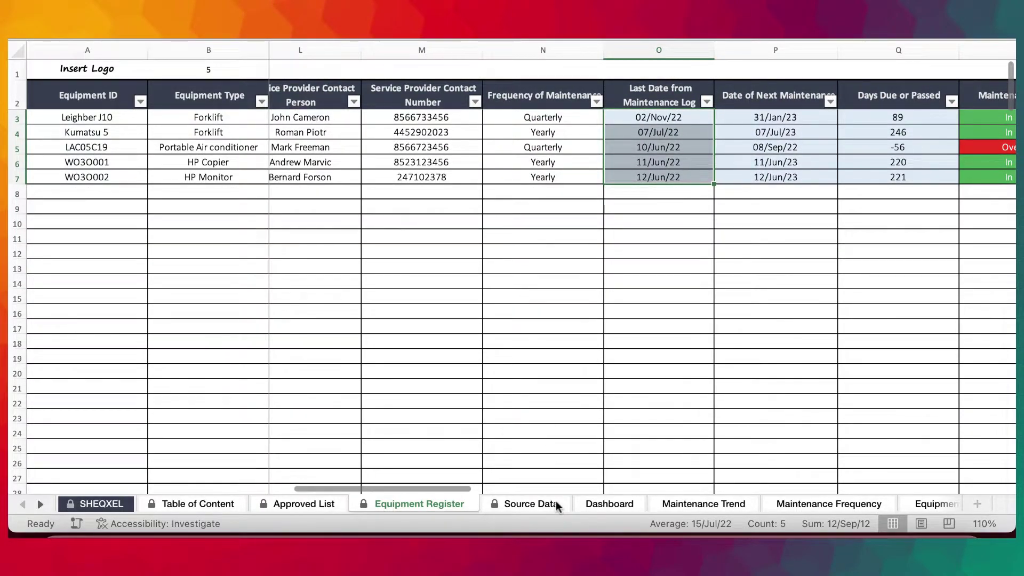
left_click(532, 504)
Fill G23:I23, J23 (In Good Service) and K23 (Nothing to report) down from row 22.
scroll(626, 400, "right", 5)
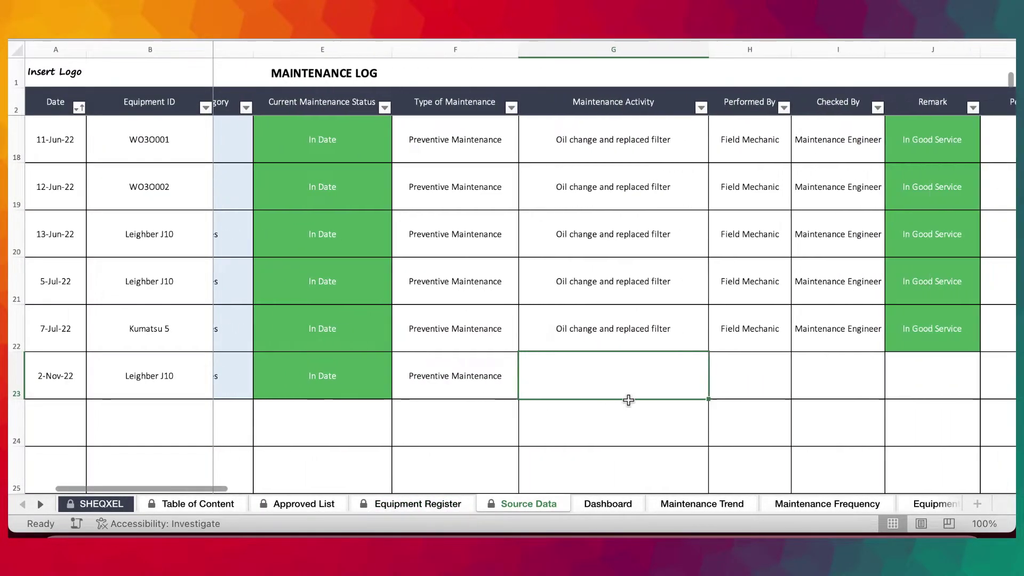
scroll(629, 406, "right", 2)
key("shift+Right")
key("shift+Right")
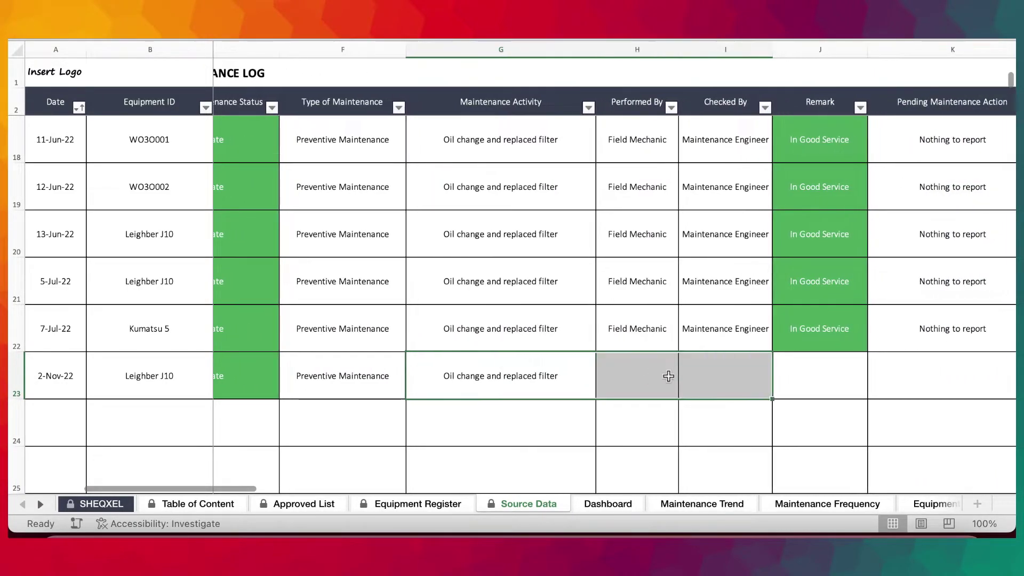
key("ctrl+d")
scroll(643, 379, "right", 3)
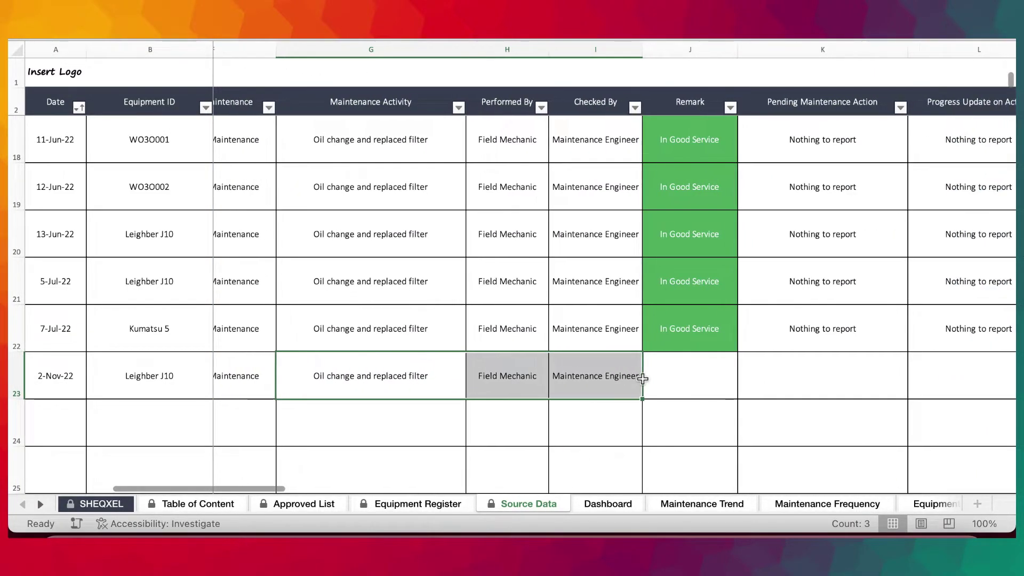
left_click(643, 379)
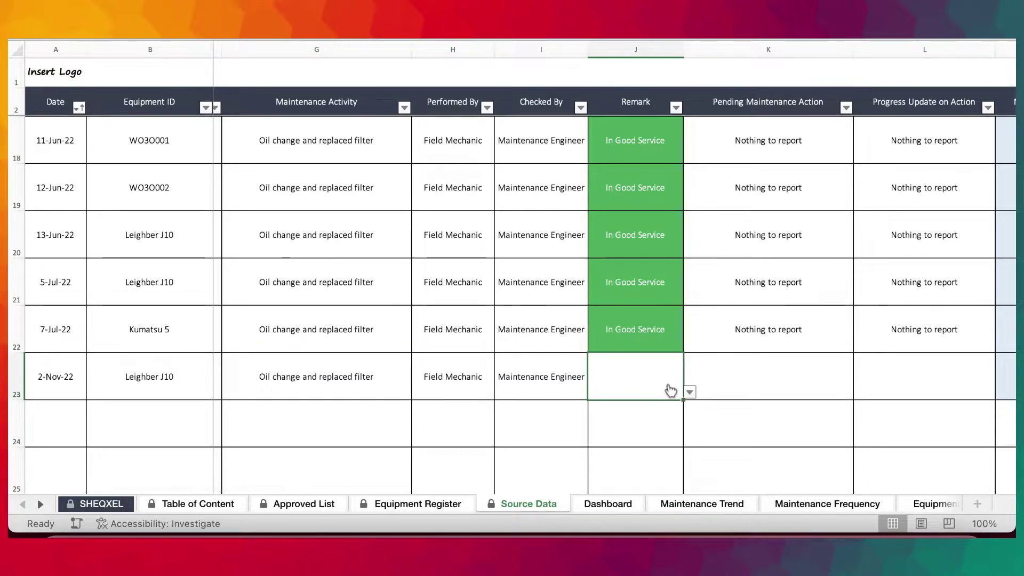
key("ctrl+d")
left_click(749, 381)
key("ctrl+d")
Fill L23 (Nothing to report) and O23 (Closed) down from the row above.
scroll(749, 381, "right", 3)
left_click(806, 373)
key("ctrl+d")
scroll(809, 372, "right", 2)
scroll(811, 377, "right", 3)
left_click(830, 381)
key("ctrl+d")
scroll(830, 381, "right", 1)
scroll(830, 378, "right", 1)
Enter 02-Nov-22 as the Date Action Closed in P23.
left_click(824, 381)
scroll(825, 381, "down", 1)
type("1")
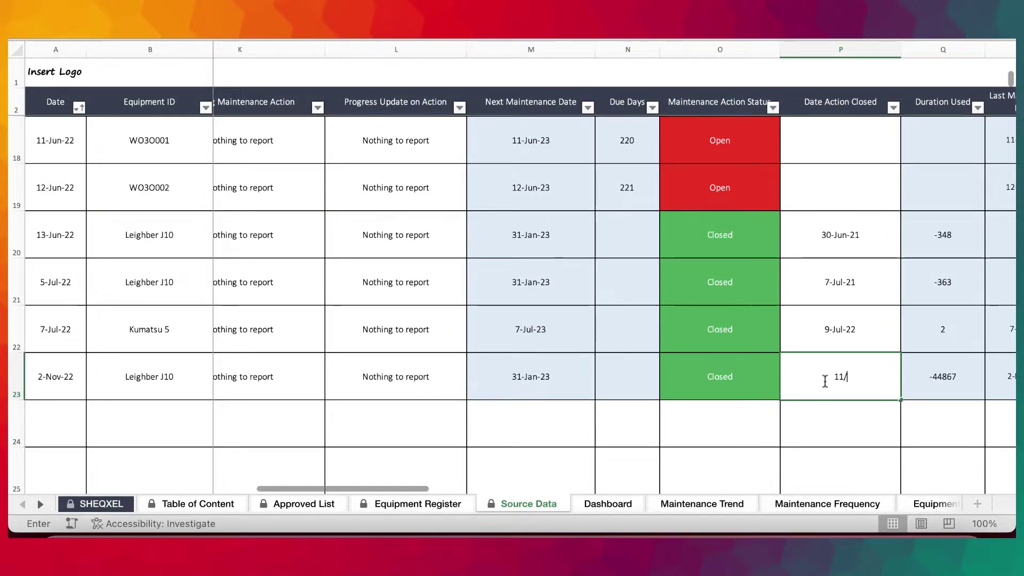
type("1/")
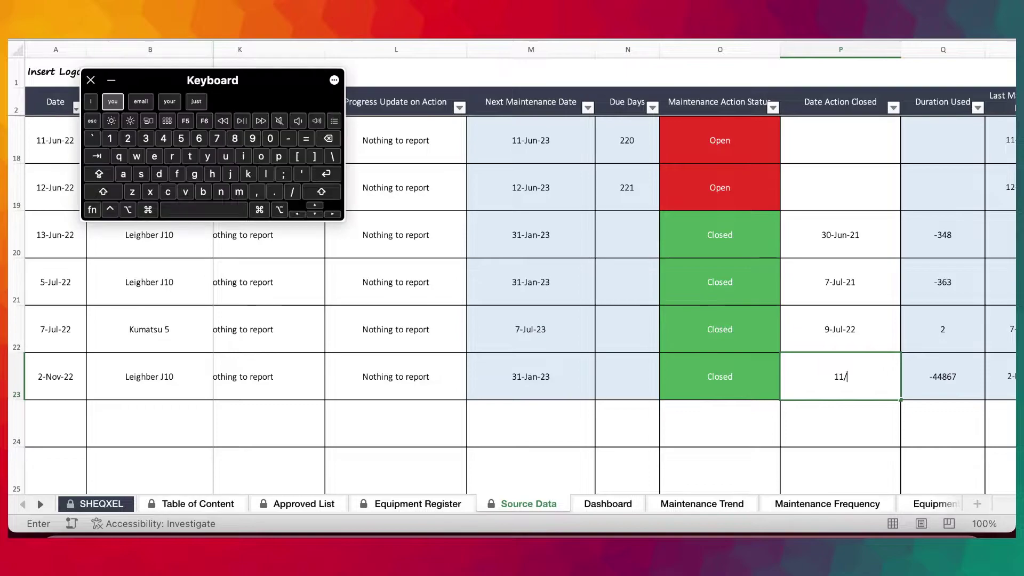
left_click(128, 139)
key("Return")
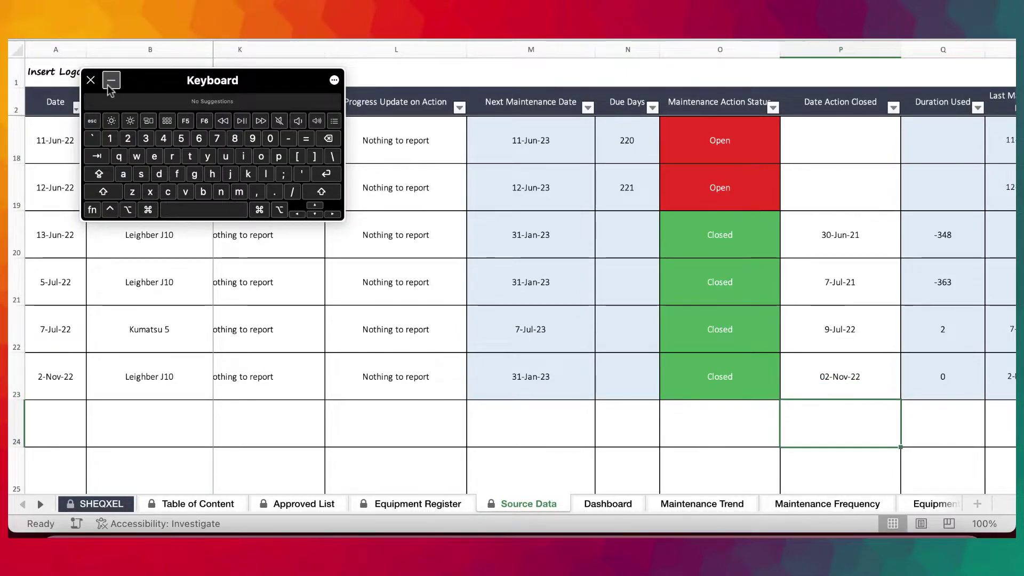
left_click(111, 80)
scroll(664, 297, "right", 5)
scroll(436, 376, "left", 10)
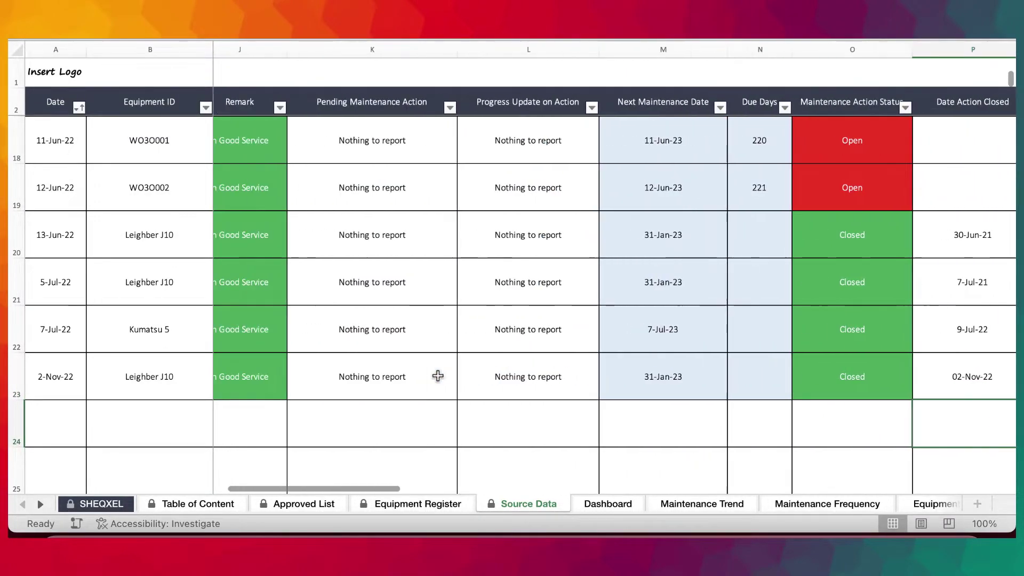
scroll(438, 377, "left", 6)
scroll(438, 377, "right", 5)
scroll(437, 376, "right", 2)
scroll(437, 377, "left", 8)
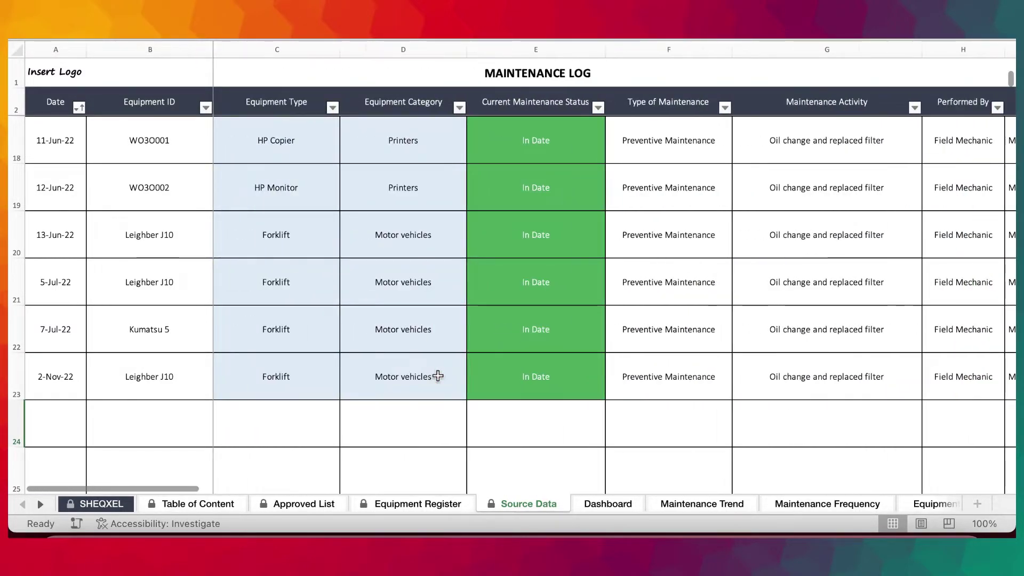
Switch to the Dashboard, now showing 21 maintenance activities and a November trend point.
left_click(611, 503)
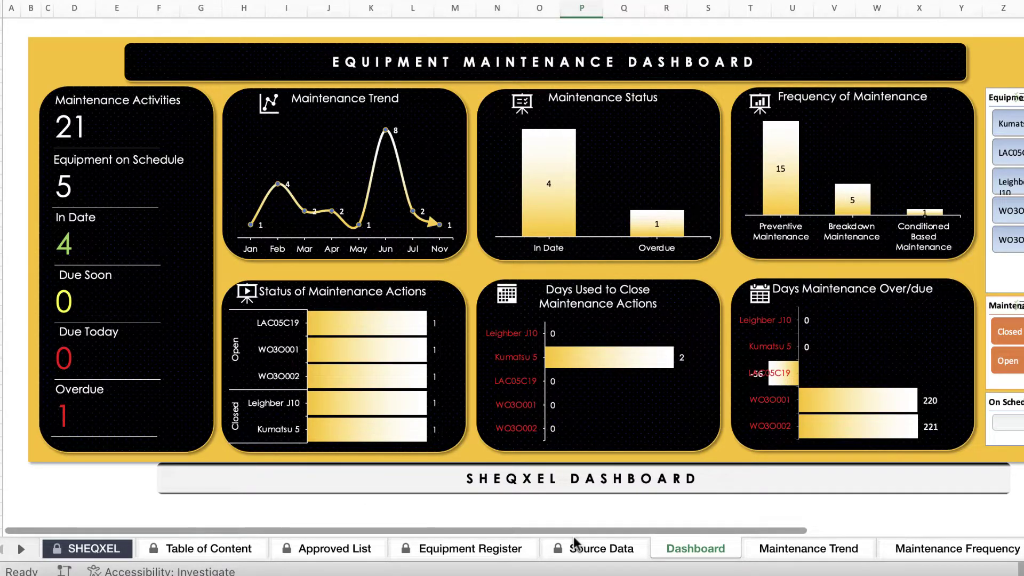
In the Equipment Register, check Leighber J10's last maintenance date and maintenance status.
left_click(472, 548)
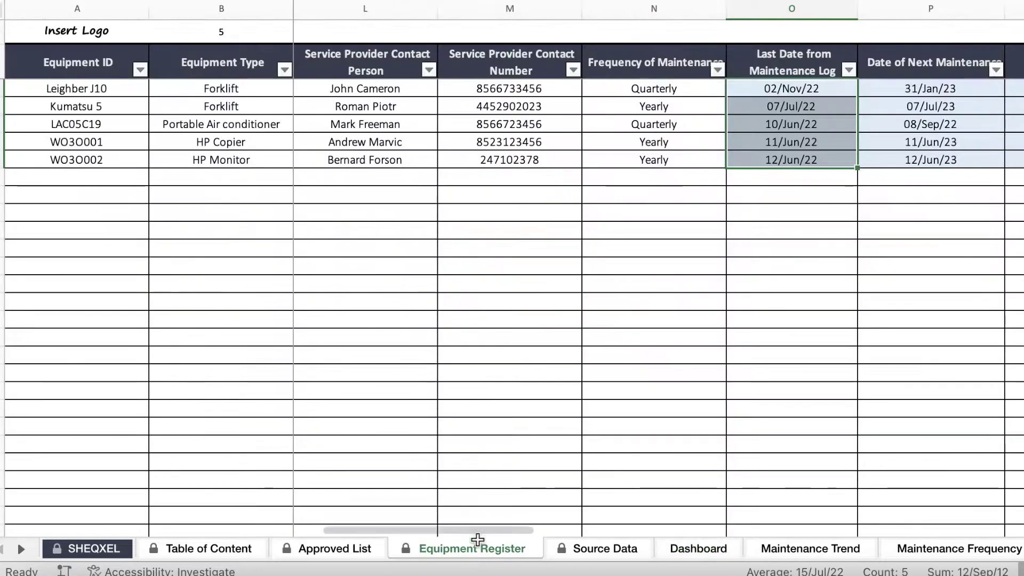
scroll(626, 314, "right", 5)
scroll(649, 368, "left", 2)
left_click_drag(650, 355, 800, 355)
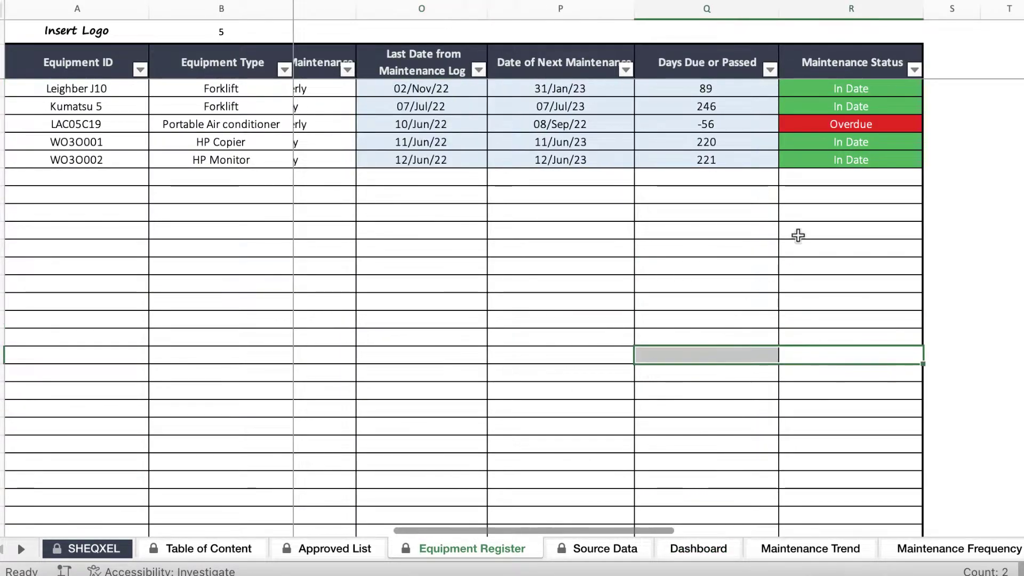
scroll(797, 236, "left", 3)
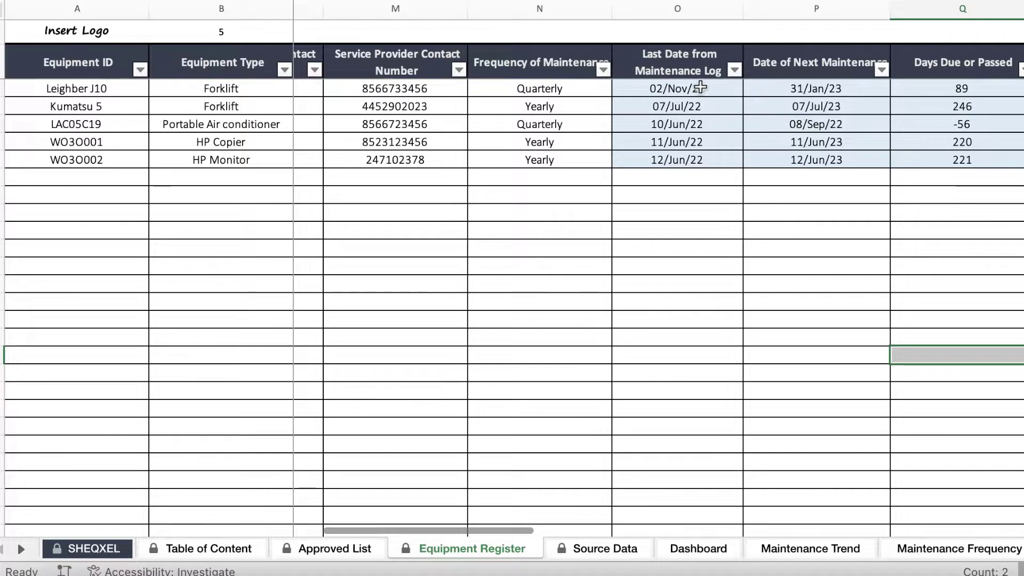
left_click(700, 88)
scroll(720, 123, "right", 2)
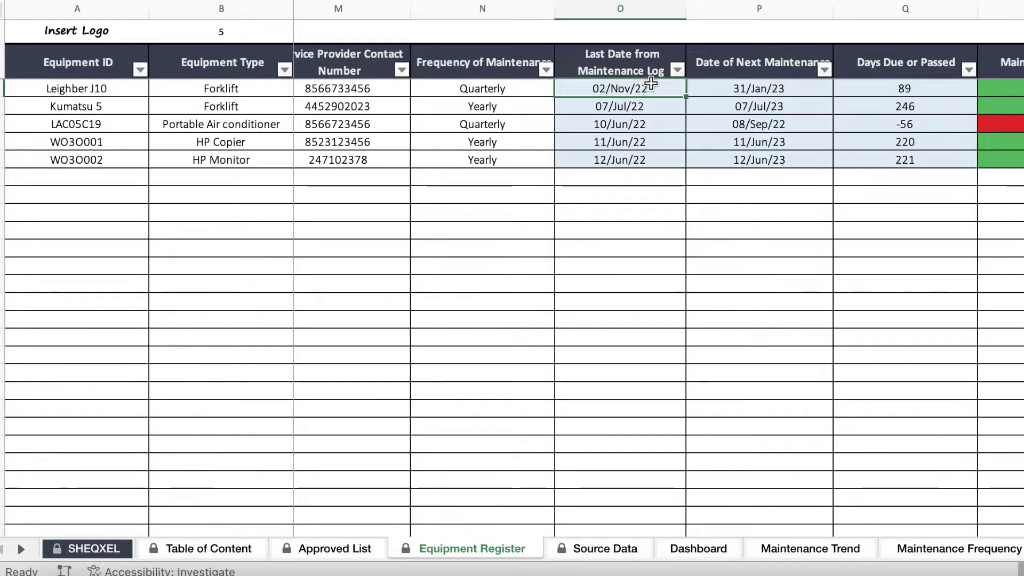
left_click(990, 86)
Look at the overdue LAC05C19 row's status and equipment type.
key("Down")
key("Down")
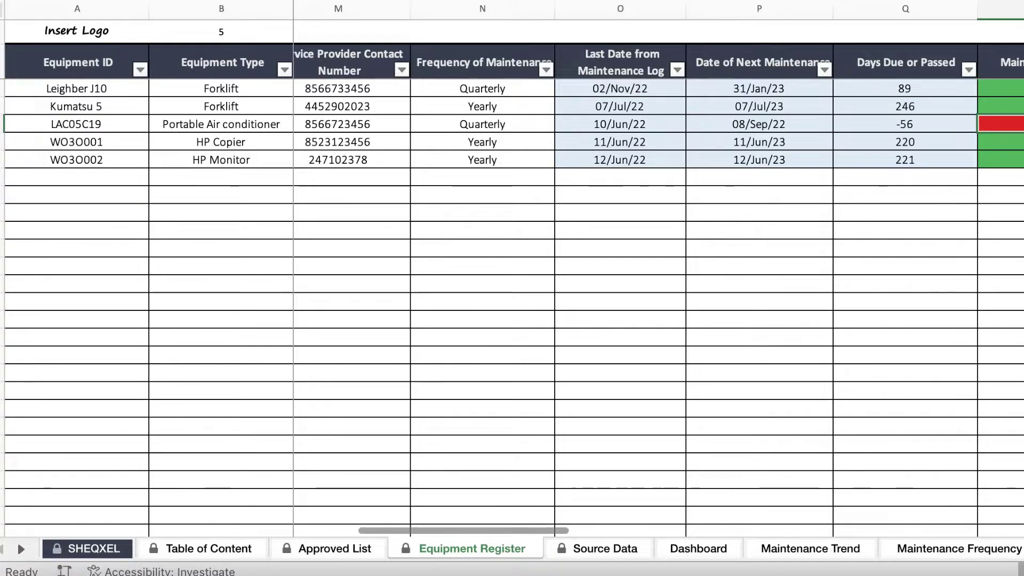
left_click(104, 124)
left_click(229, 124)
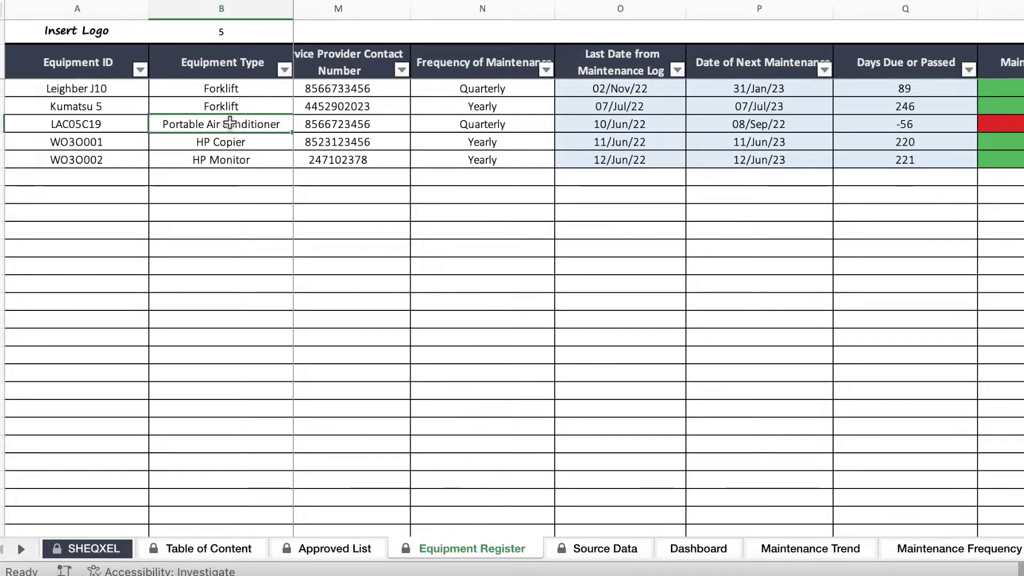
left_click(605, 549)
scroll(491, 401, "down", 3)
Start row 24 with the 2-Nov-22 date filled down and LAC05C19 as equipment.
scroll(491, 401, "down", 1)
left_click(59, 297)
key("ctrl+d")
left_click(99, 298)
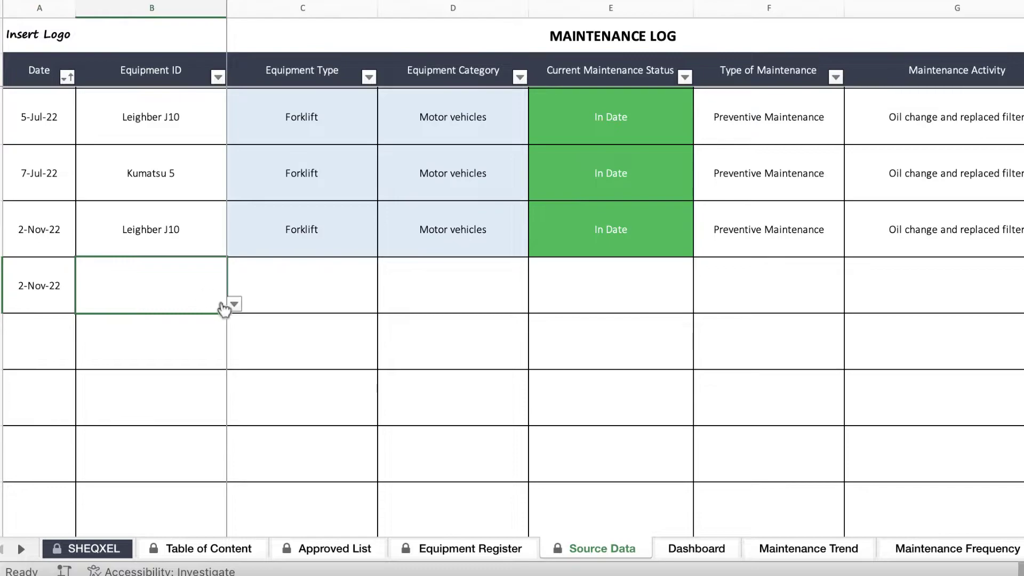
left_click(234, 304)
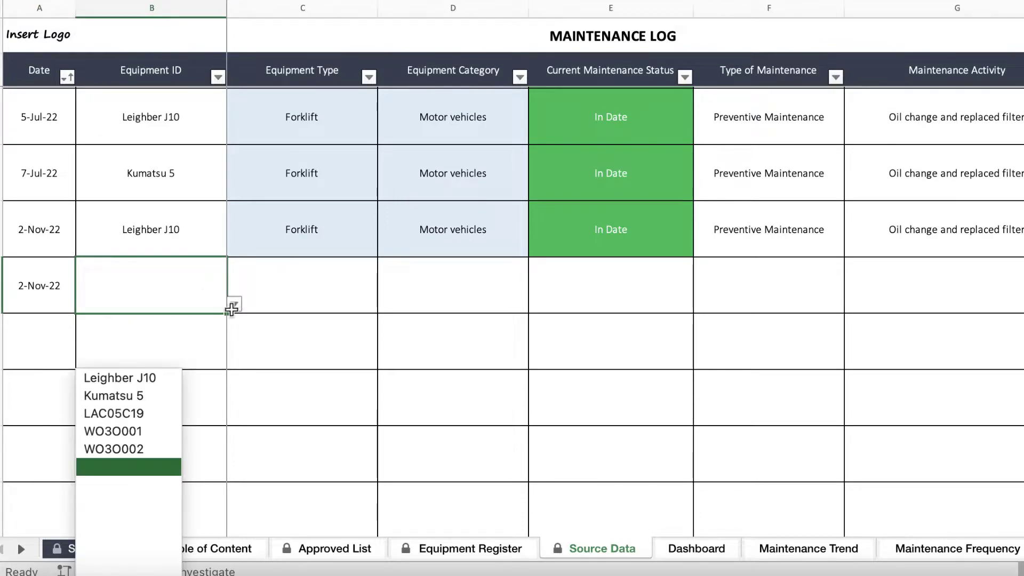
left_click(138, 418)
scroll(635, 318, "right", 2)
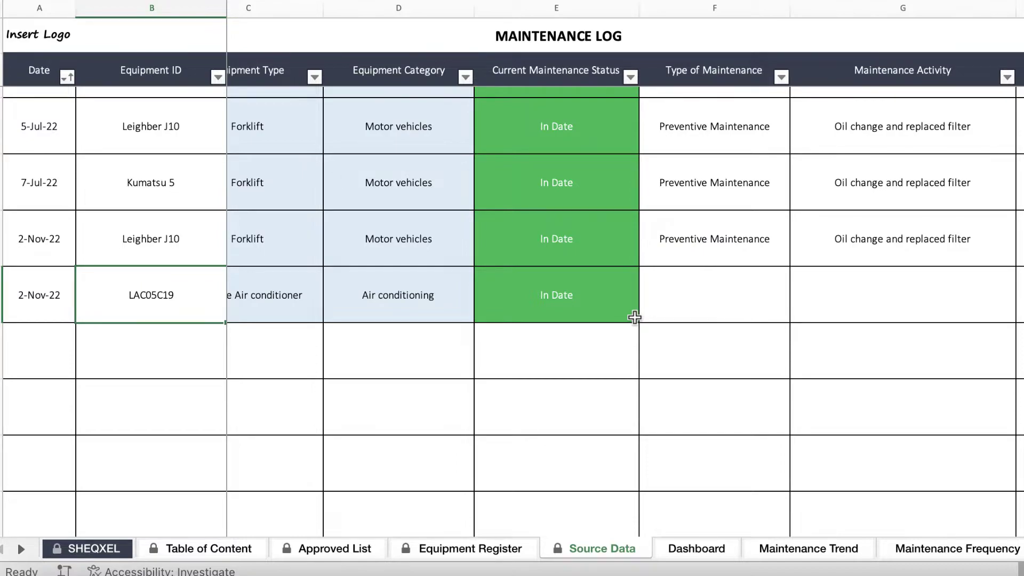
scroll(634, 318, "right", 3)
key("Left")
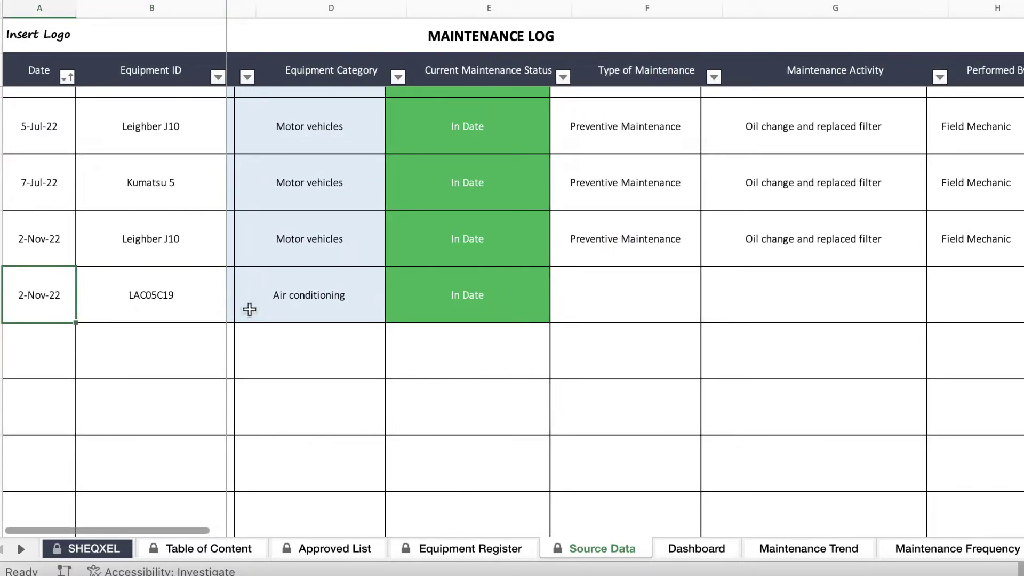
scroll(584, 331, "right", 2)
scroll(584, 331, "up", 1)
scroll(584, 331, "left", 1)
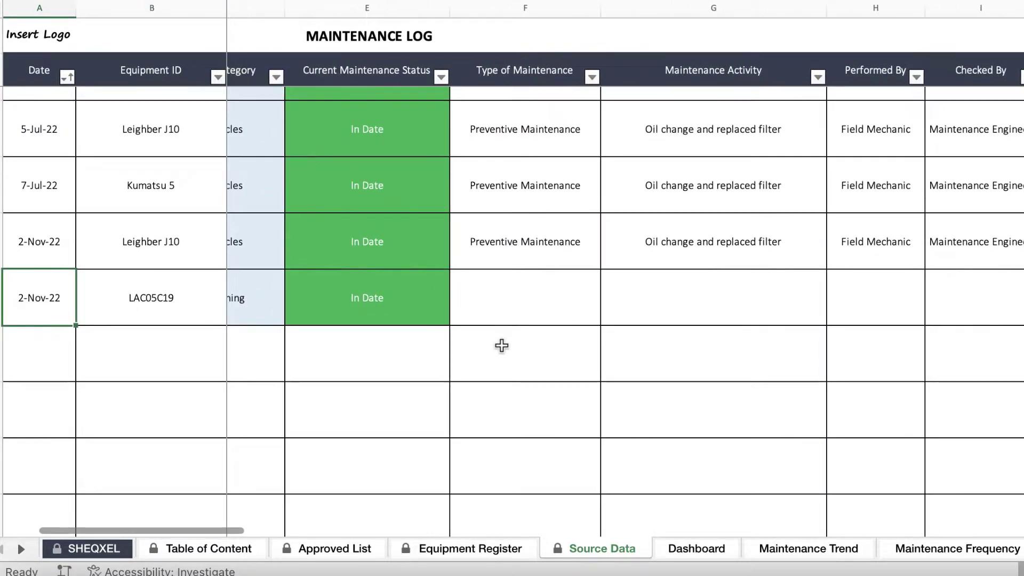
Fill down Preventive Maintenance, the oil change activity, Field Mechanic and Maintenance Engineer into row 24.
left_click(611, 308)
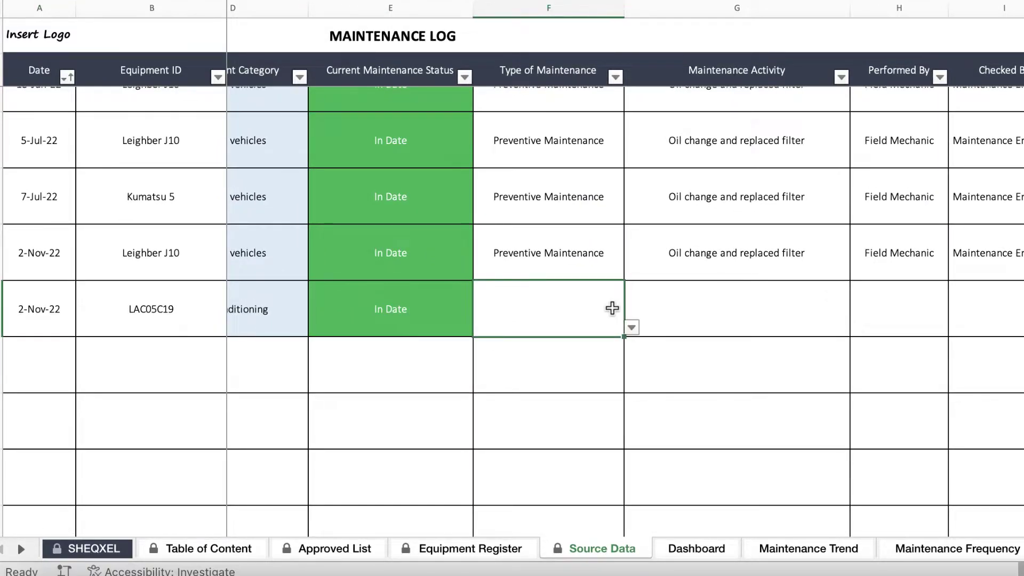
key("ctrl+d")
left_click(715, 318)
key("ctrl+d")
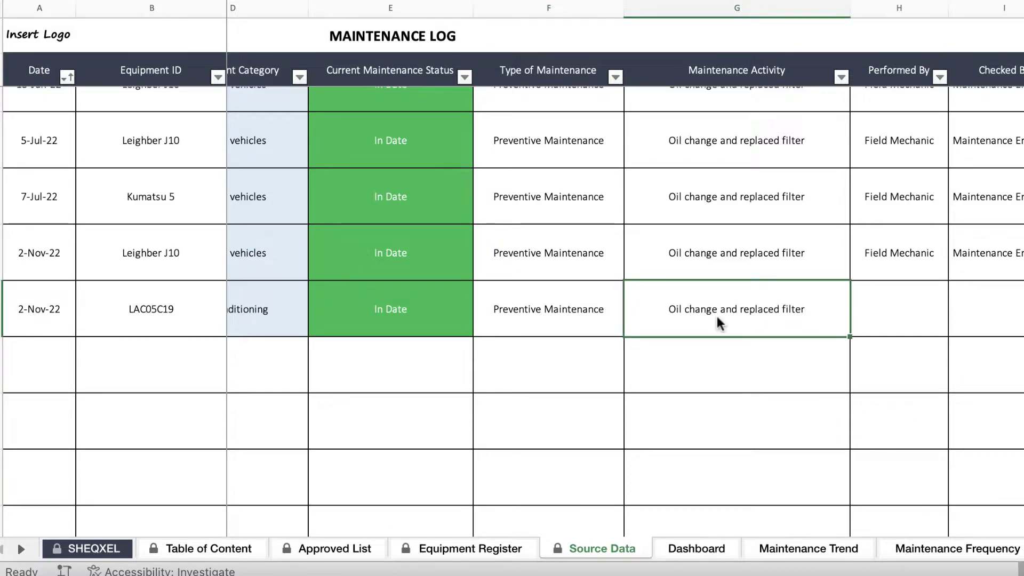
scroll(720, 322, "right", 2)
scroll(709, 319, "right", 3)
left_click(661, 314)
key("ctrl+d")
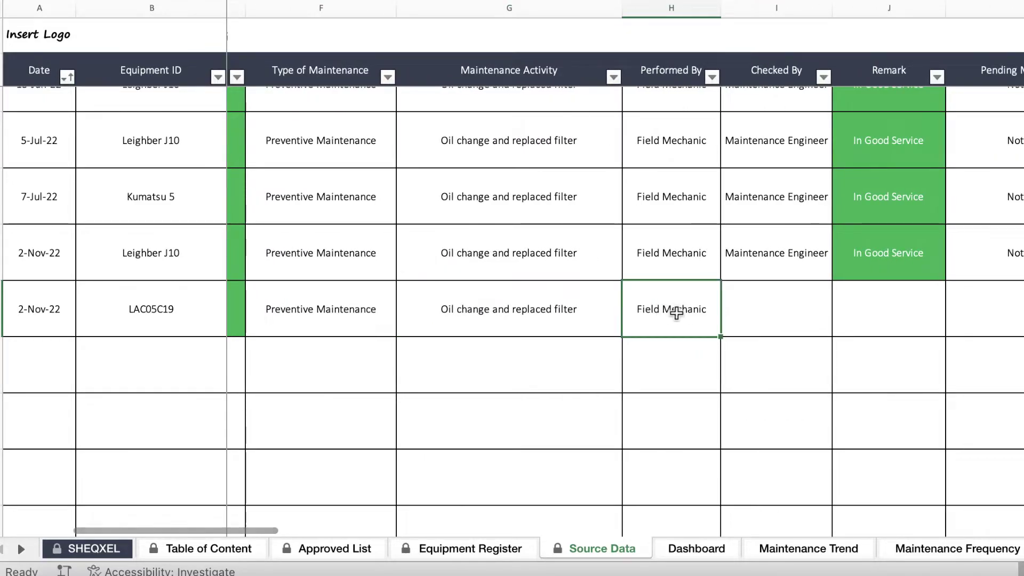
left_click(787, 316)
key("ctrl+d")
Fill row 24's remark In Good Service, pending action and progress Nothing to report, status Closed.
scroll(789, 318, "right", 2)
left_click(814, 325)
key("ctrl+d")
scroll(815, 325, "right", 2)
left_click(813, 323)
key("ctrl+d")
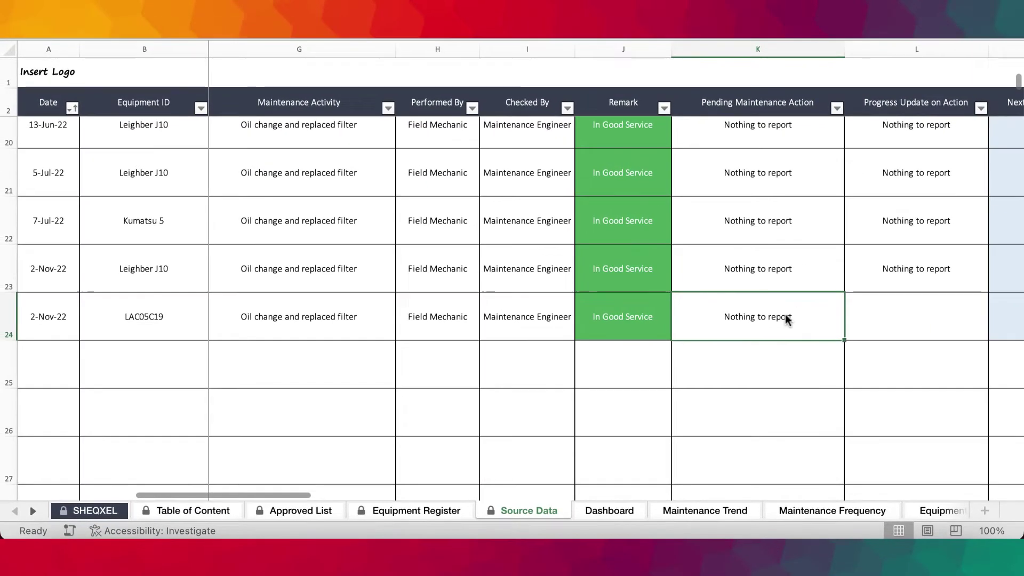
scroll(905, 325, "right", 2)
left_click(795, 320)
key("ctrl+d")
scroll(798, 323, "right", 2)
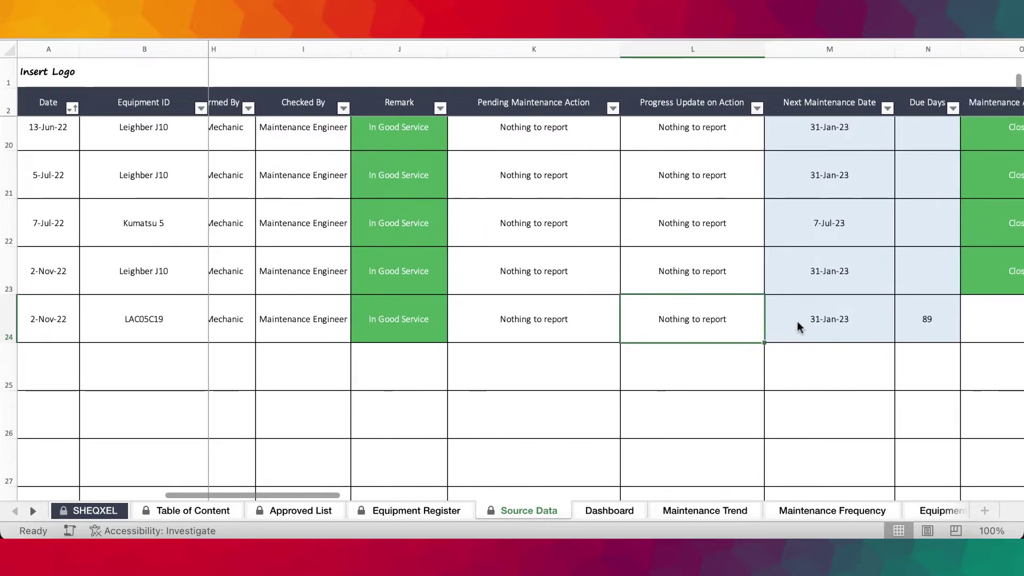
scroll(724, 340, "right", 2)
left_click(769, 314)
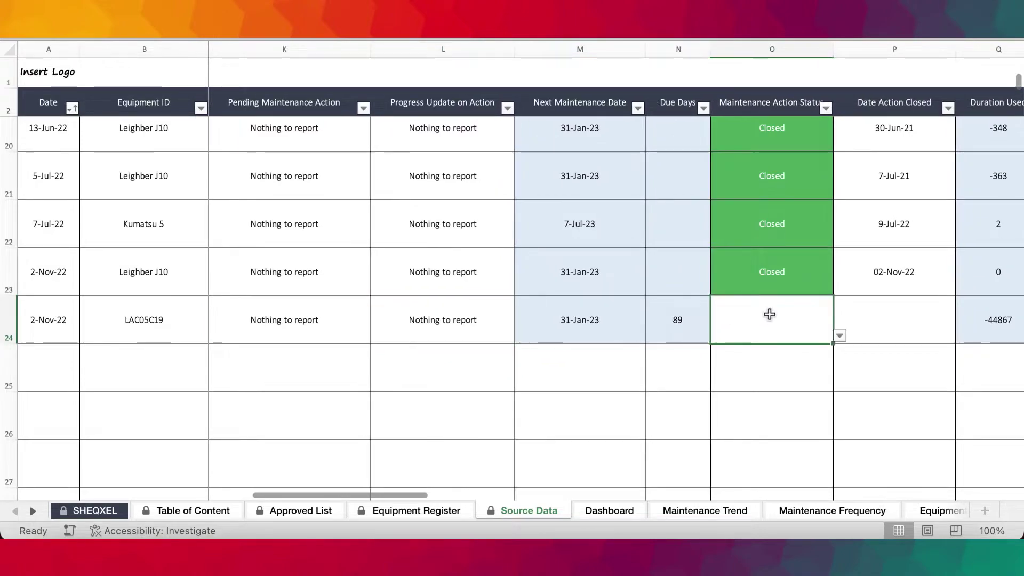
key("ctrl+d")
Copy the 02-Nov-22 closing date from row 23 into row 24's Date Action Closed.
scroll(769, 314, "right", 1)
left_click(759, 281)
key("ctrl+c")
left_click(774, 312)
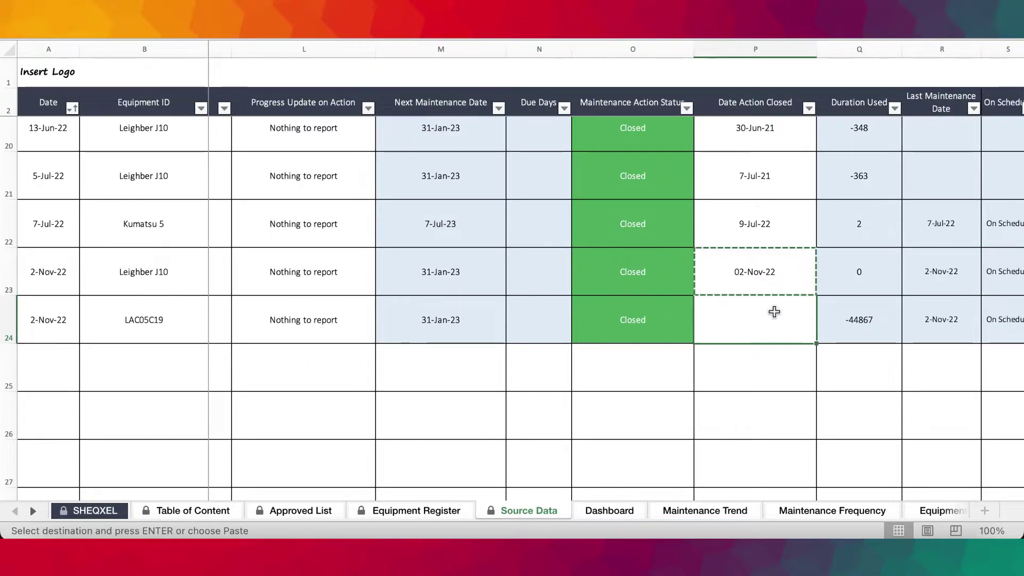
key("ctrl+v")
scroll(774, 312, "right", 2)
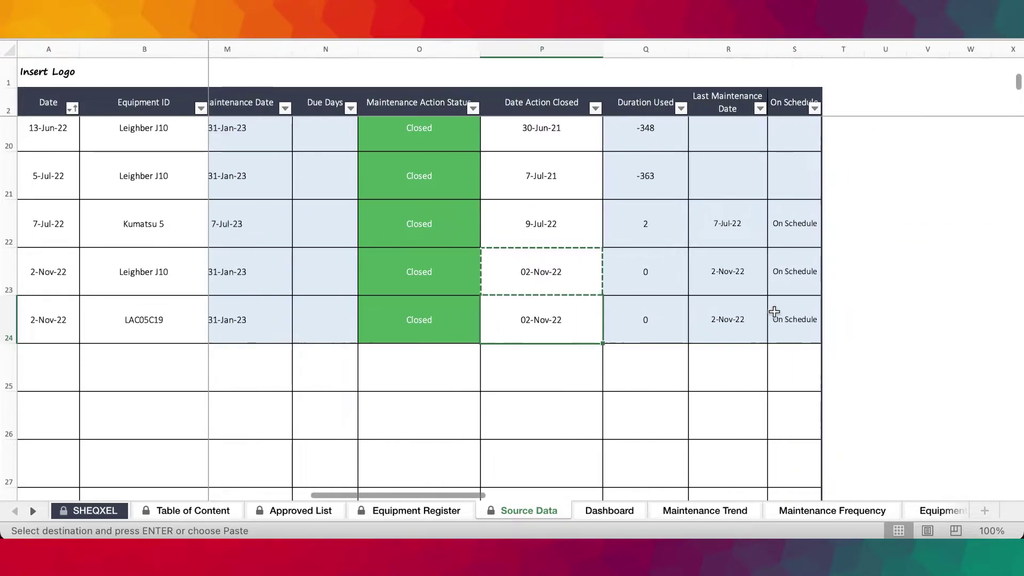
scroll(774, 312, "left", 10)
scroll(640, 380, "up", 5)
scroll(640, 380, "up", 3)
scroll(640, 379, "down", 6)
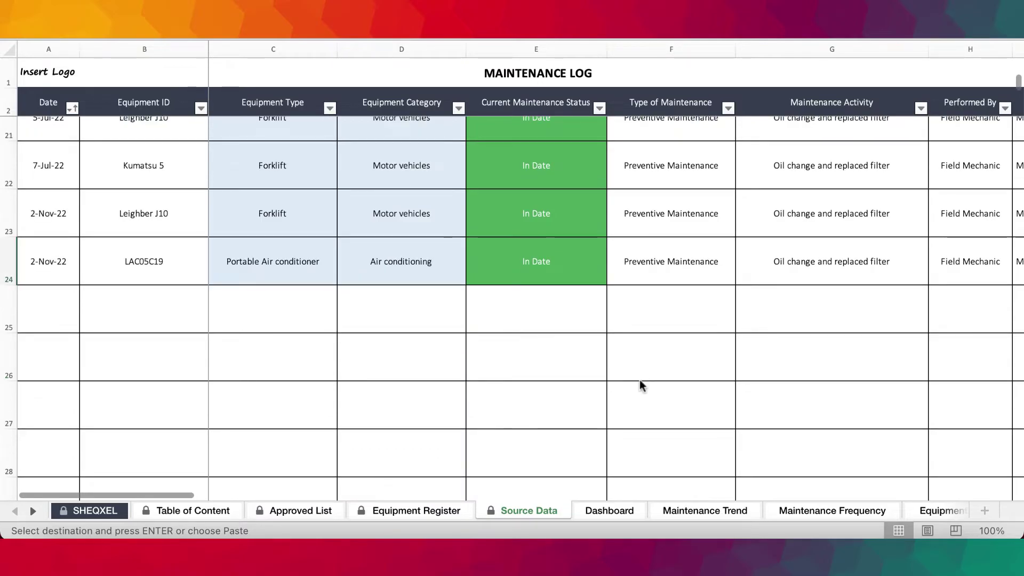
scroll(545, 434, "up", 5)
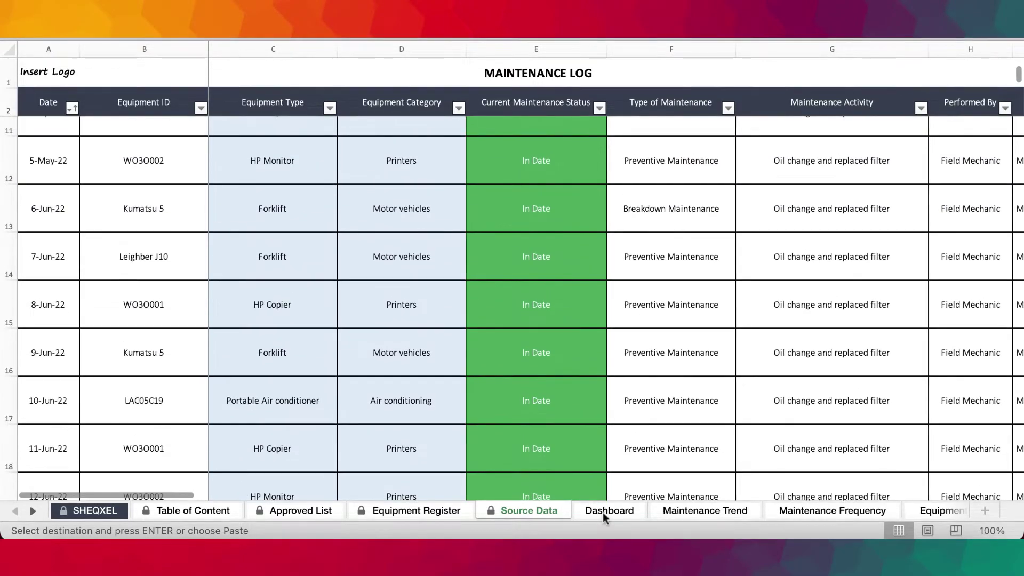
Refresh the Dashboard to show 22 maintenance activities, 5 in date, 0 overdue, and collapse the ribbon.
left_click(609, 510)
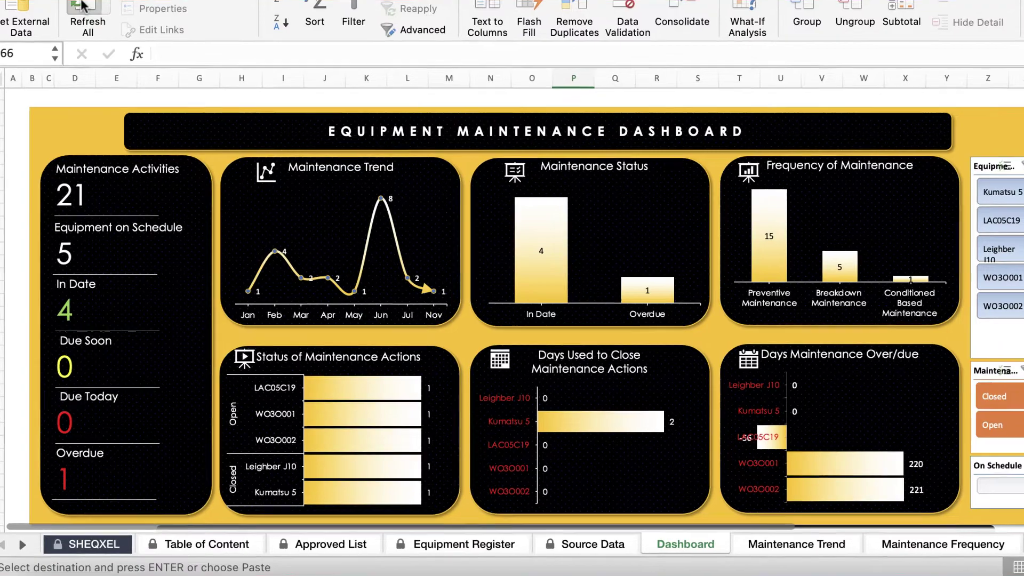
left_click(83, 5)
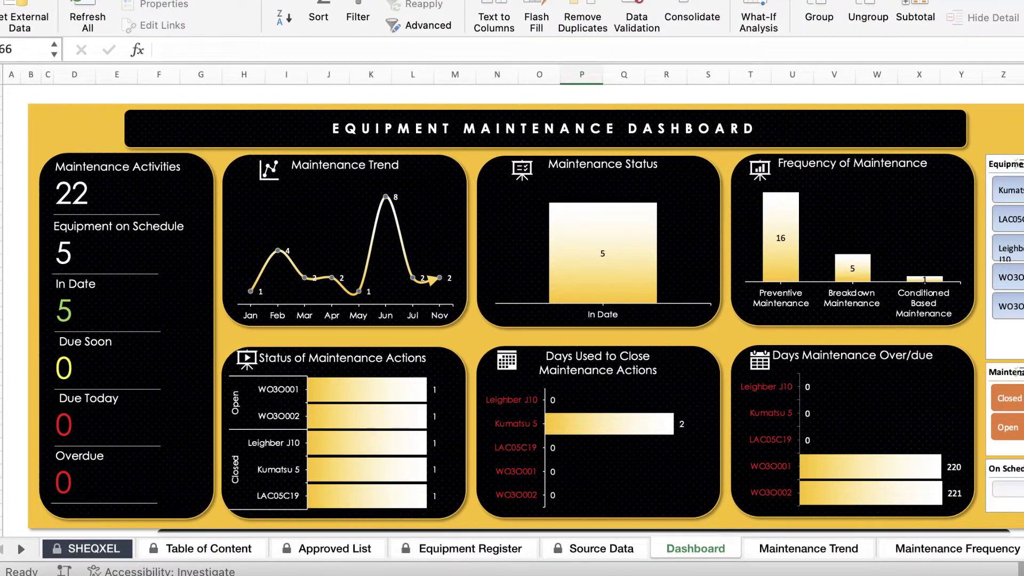
key("super+alt+r")
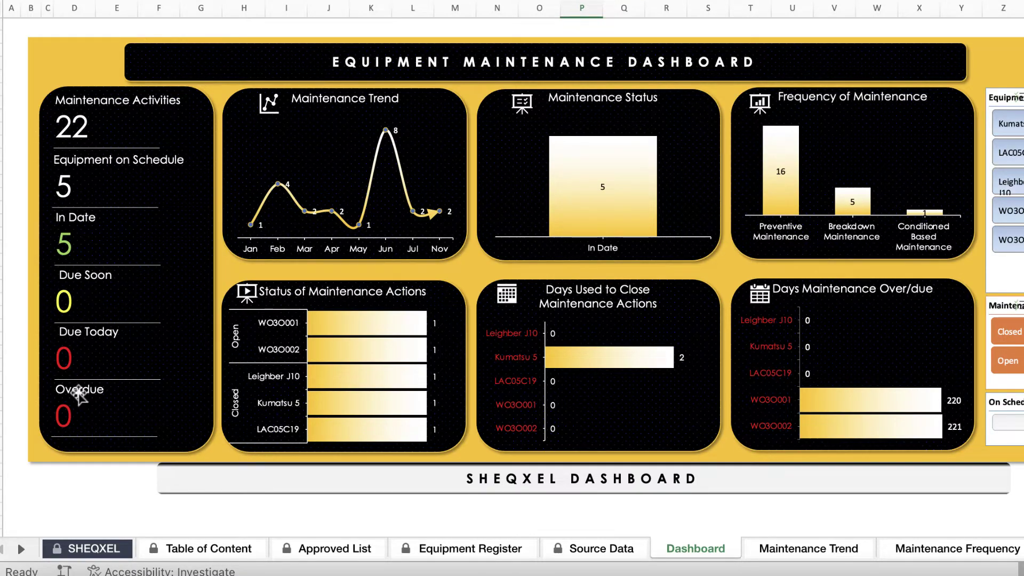
On Source Data, set the 1-Jan-22 entry's Maintenance Action Status to Closed.
left_click(601, 548)
scroll(652, 486, "right", 3)
scroll(651, 486, "right", 5)
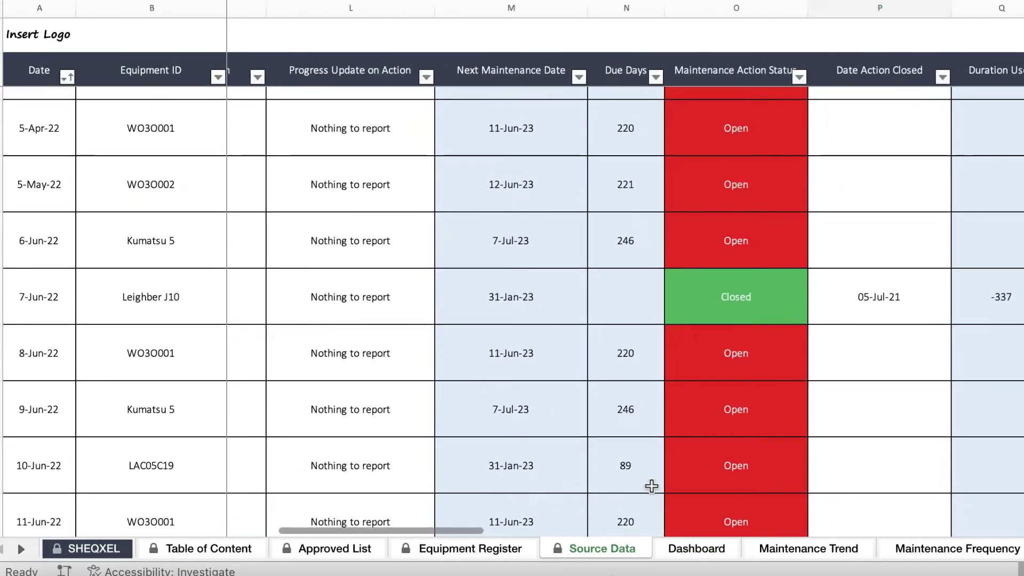
scroll(651, 486, "up", 3)
left_click(748, 128)
left_click(767, 133)
left_click(663, 171)
Fill Closed down the Maintenance Action Status column for all log entries.
left_click_drag(680, 136, 674, 176)
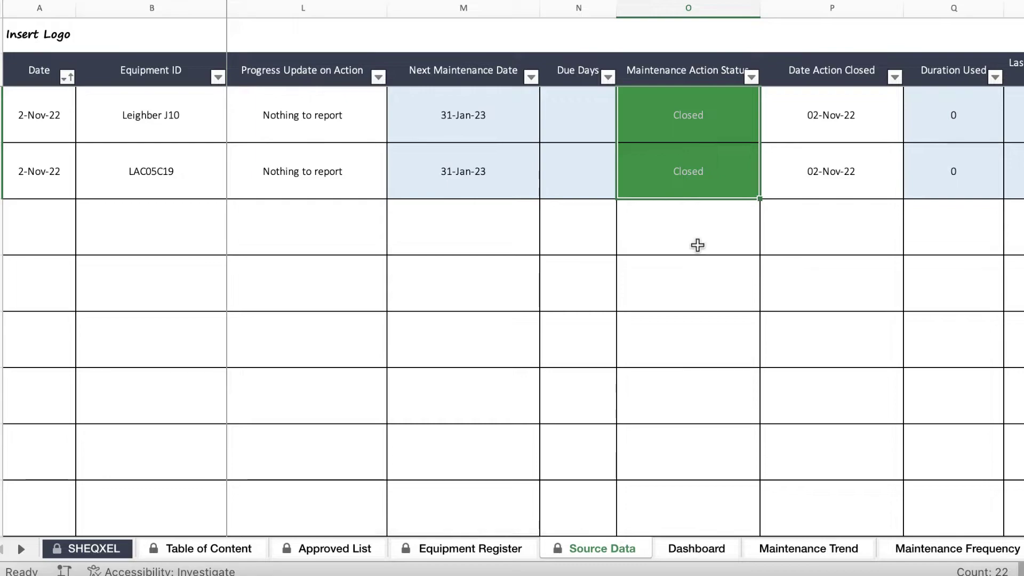
scroll(697, 244, "up", 15)
scroll(697, 245, "left", 2)
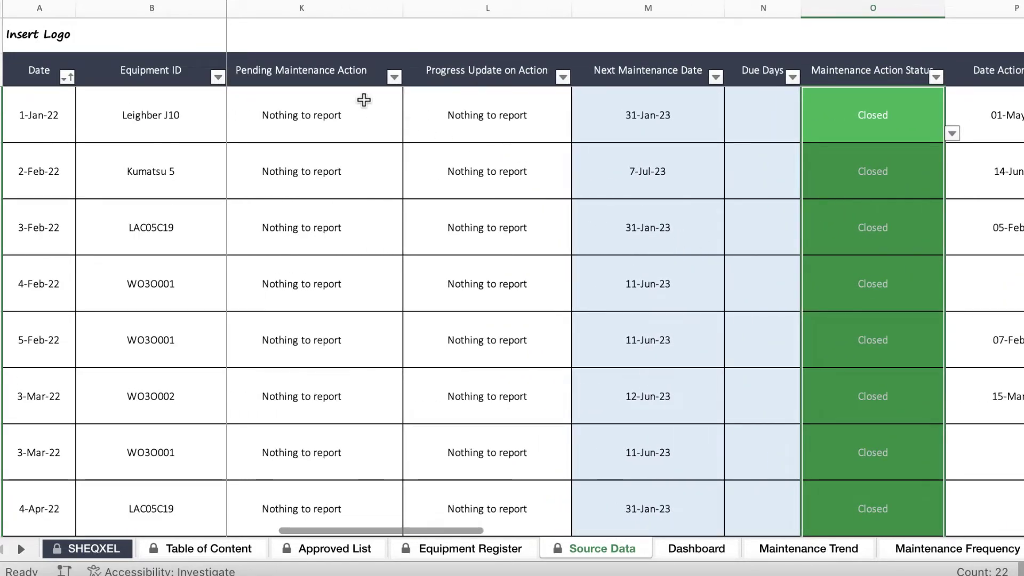
scroll(364, 100, "right", 2)
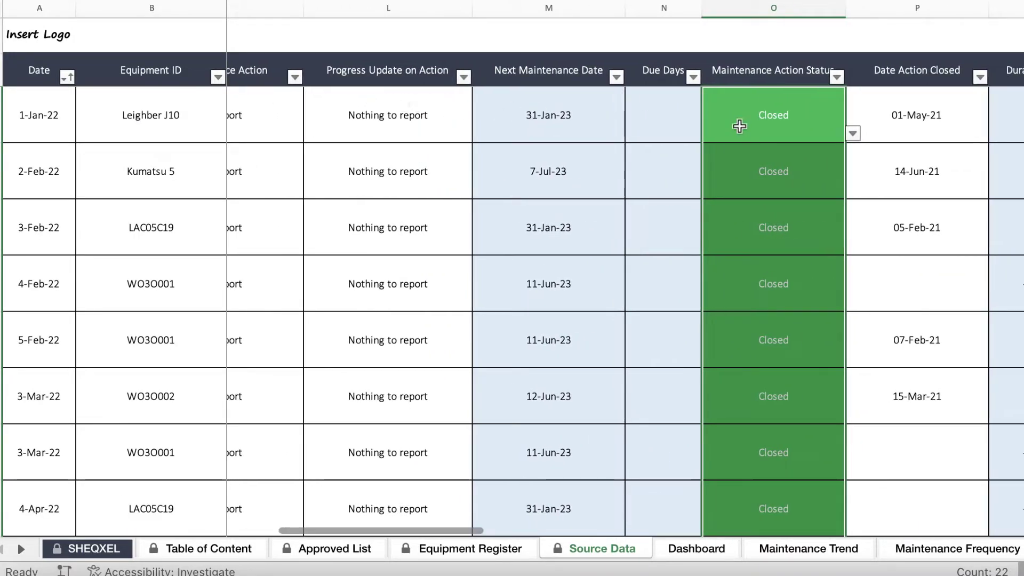
scroll(793, 129, "down", 1)
scroll(793, 129, "up", 1)
Refresh all the Dashboard's pivot data so the action charts update.
left_click(708, 549)
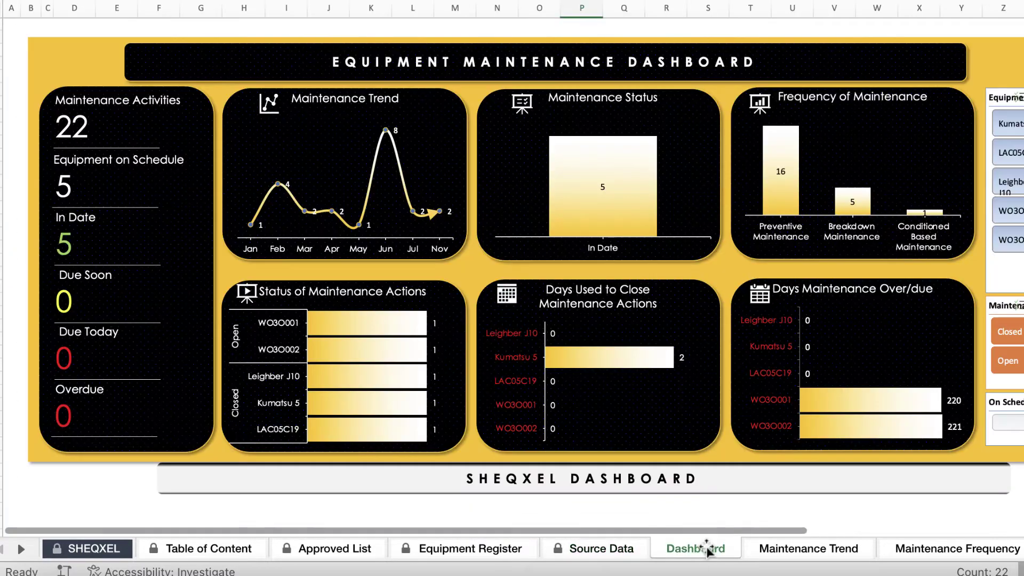
mouse_move(396, 1)
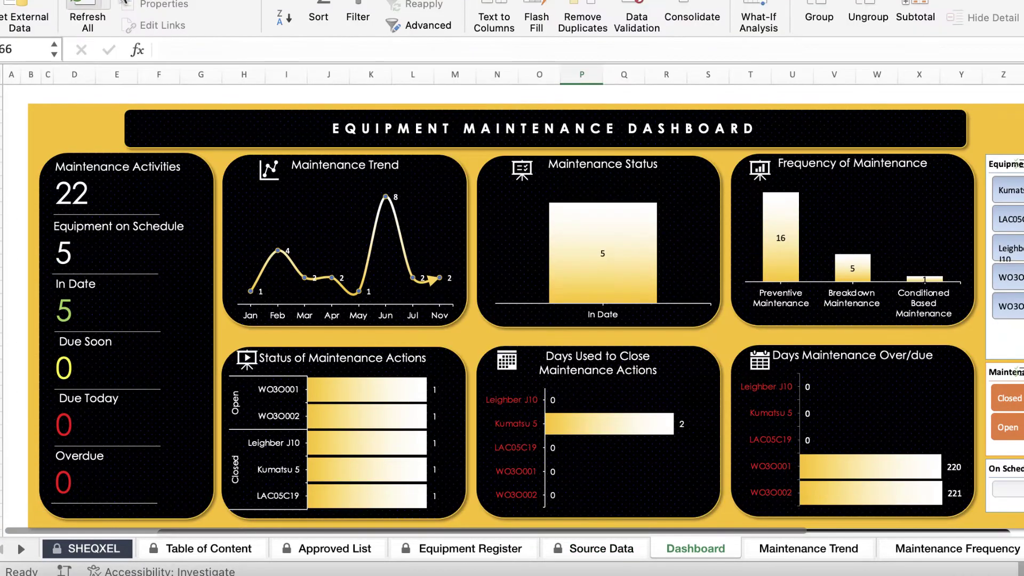
left_click(75, 5)
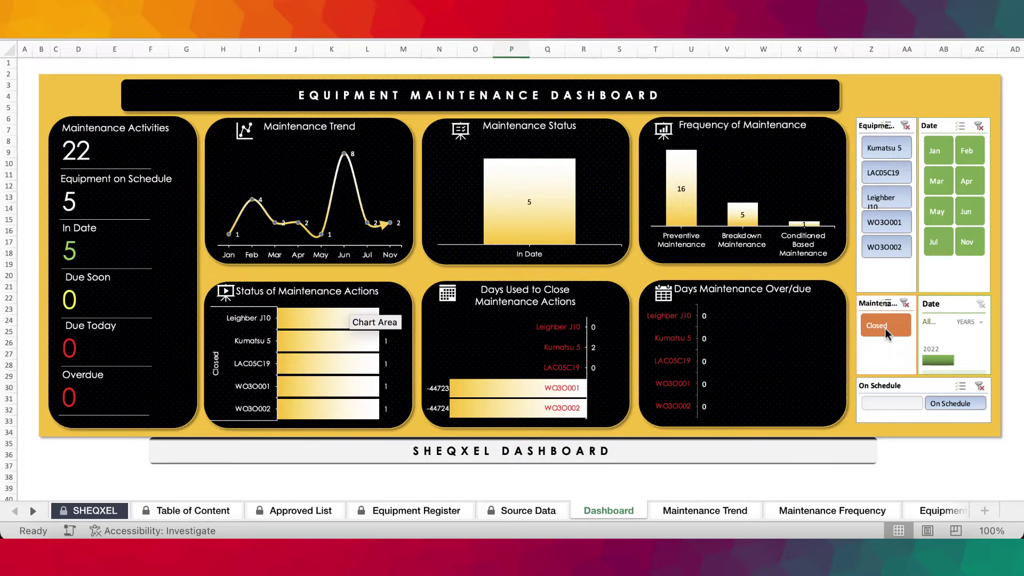
Check the Source Data sheet, then return to the Dashboard showing all five items Closed.
left_click(528, 510)
scroll(682, 361, "right", 5)
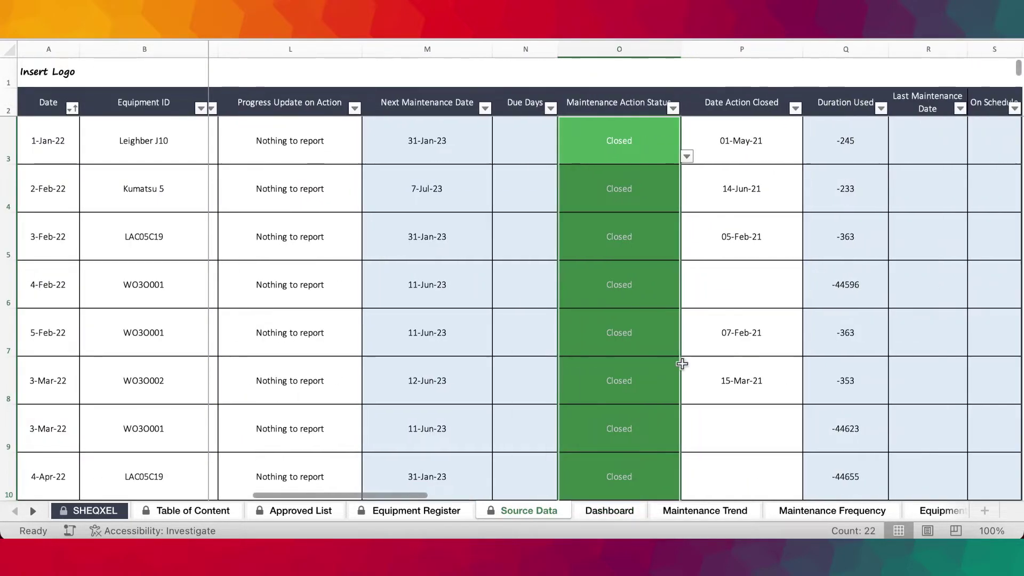
scroll(542, 261, "left", 4)
scroll(549, 282, "down", 2)
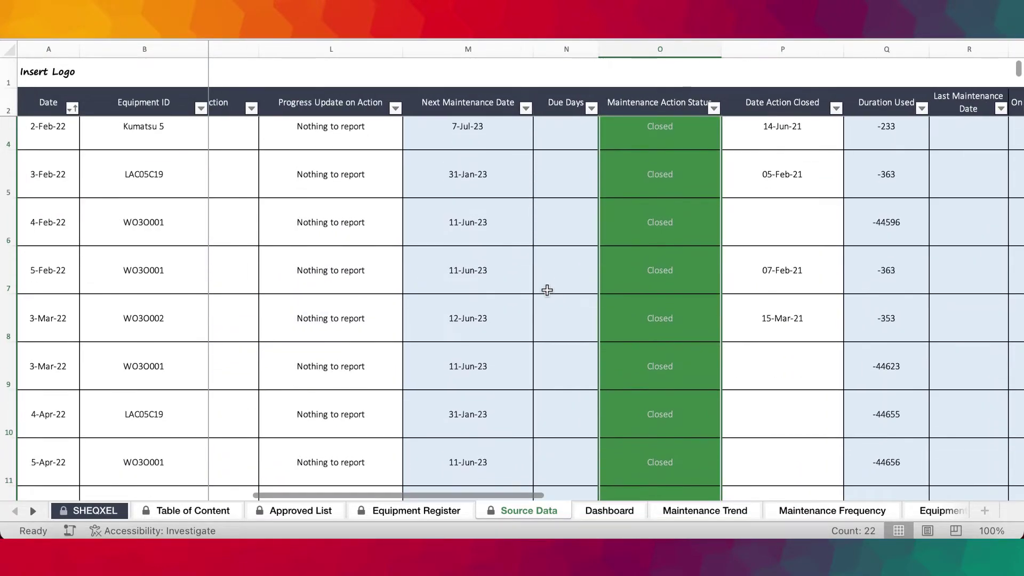
scroll(626, 437, "up", 1)
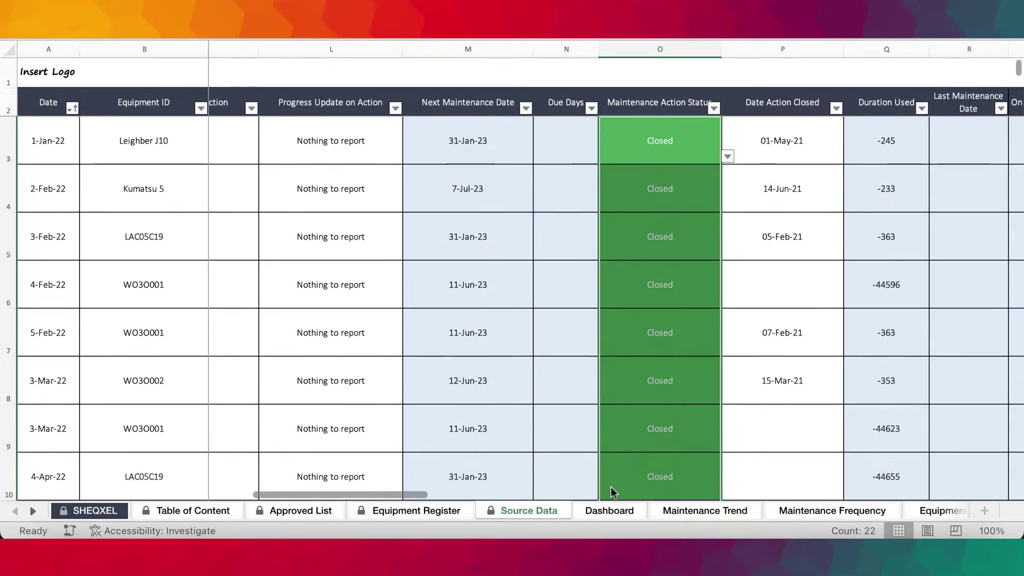
left_click(609, 510)
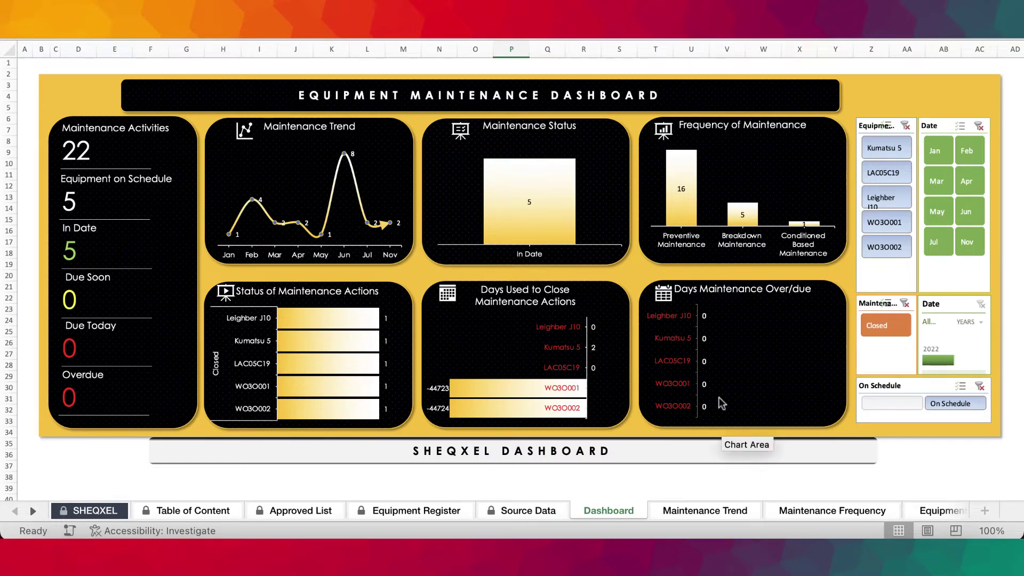
left_click(520, 508)
left_click(633, 513)
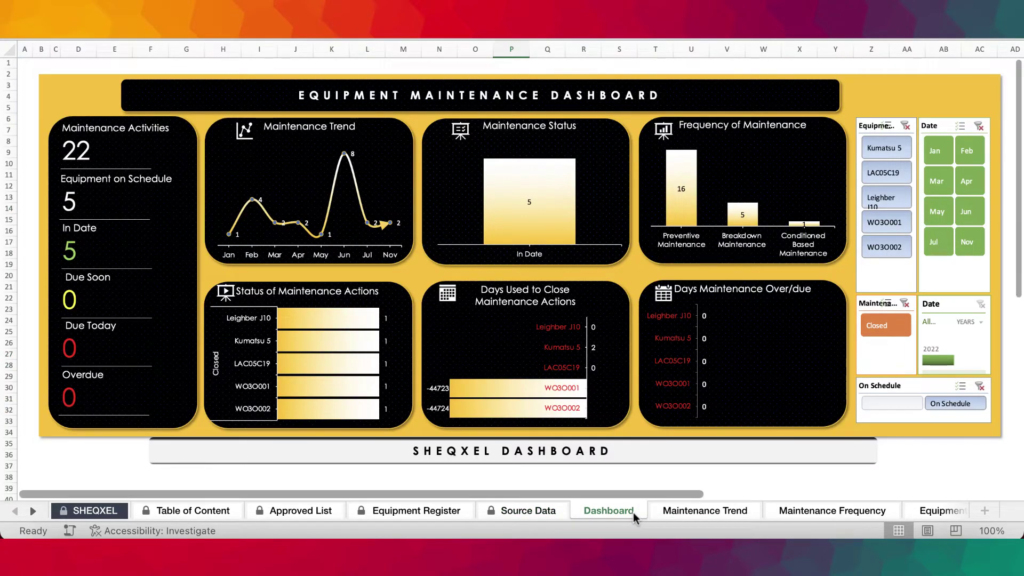
Scroll through the Equipment Register sheet.
left_click(392, 510)
scroll(479, 423, "left", 5)
scroll(478, 423, "left", 3)
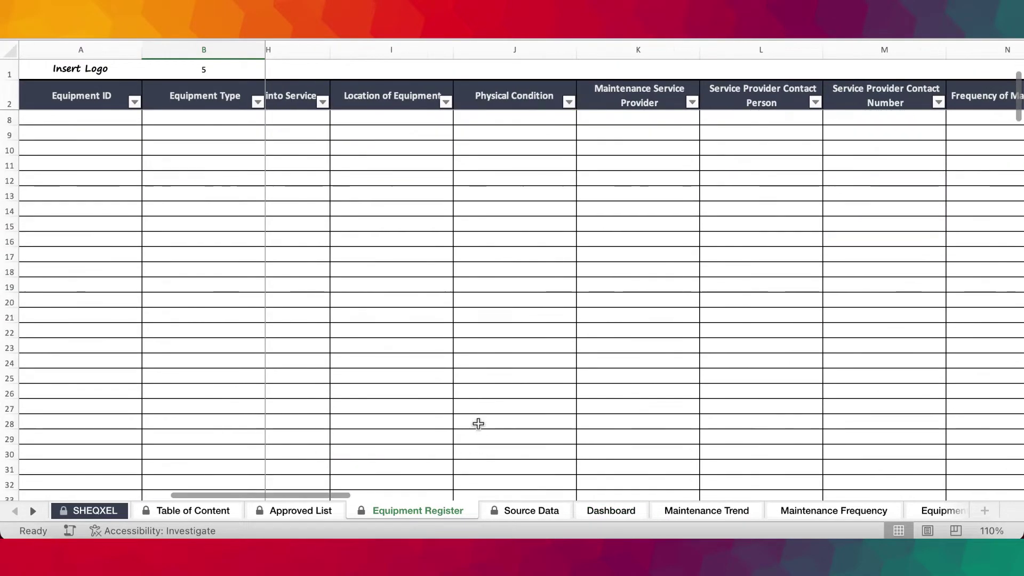
scroll(479, 424, "right", 6)
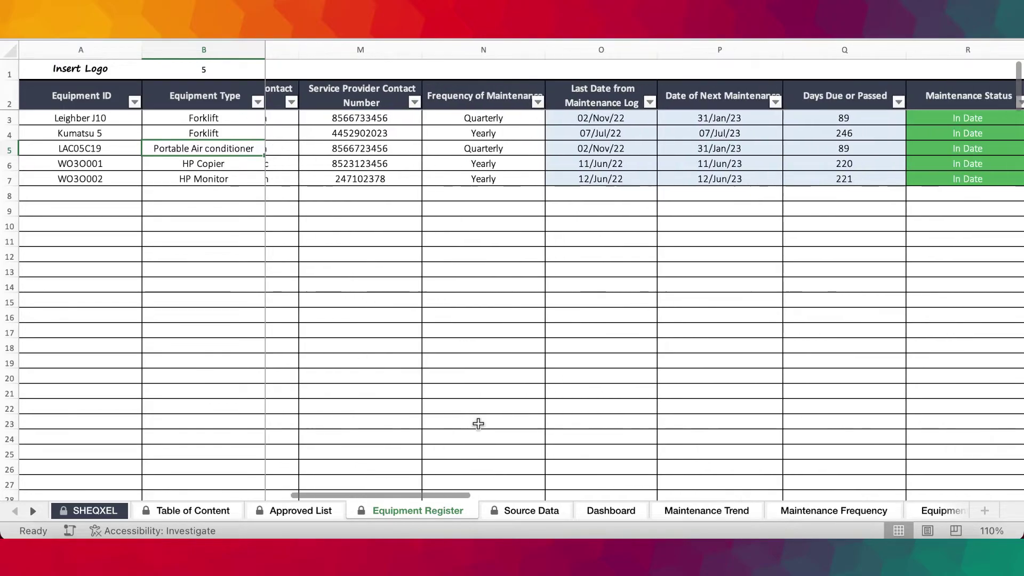
scroll(478, 424, "left", 3)
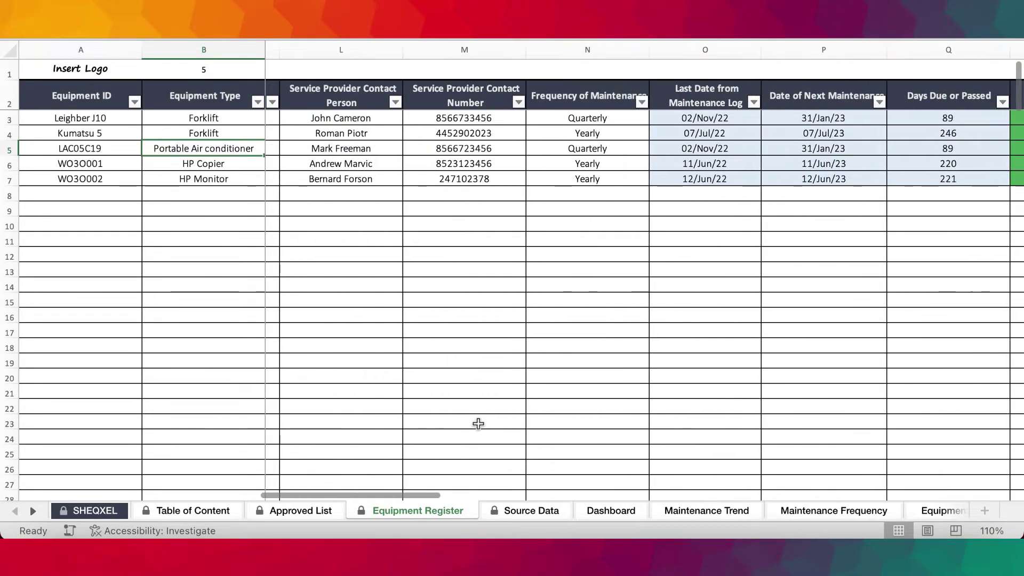
scroll(478, 424, "left", 8)
scroll(478, 423, "left", 4)
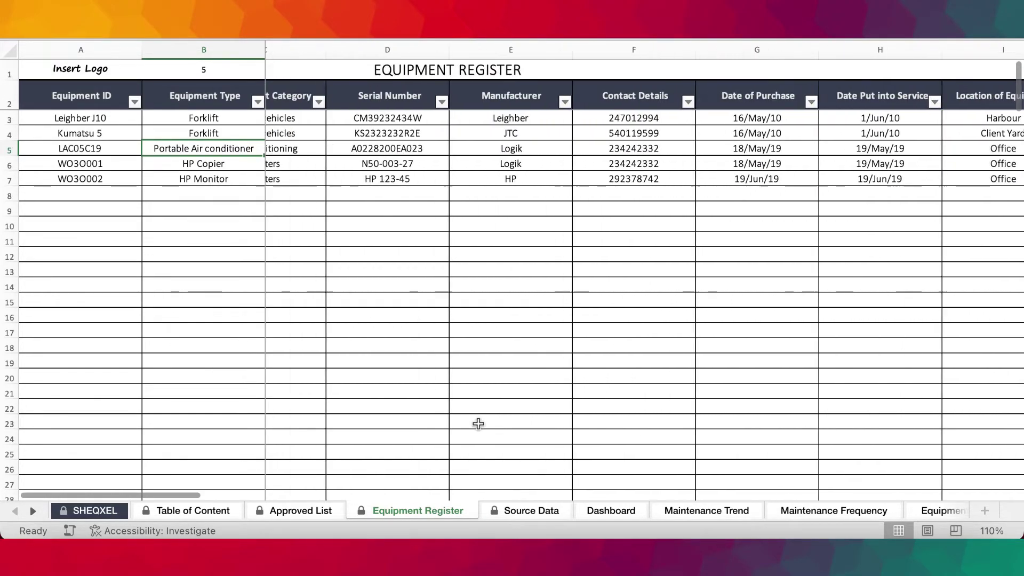
Go through Approved List and Table of Content to the SHEQXEL sheet, opening the SHEQXEL website.
left_click(286, 510)
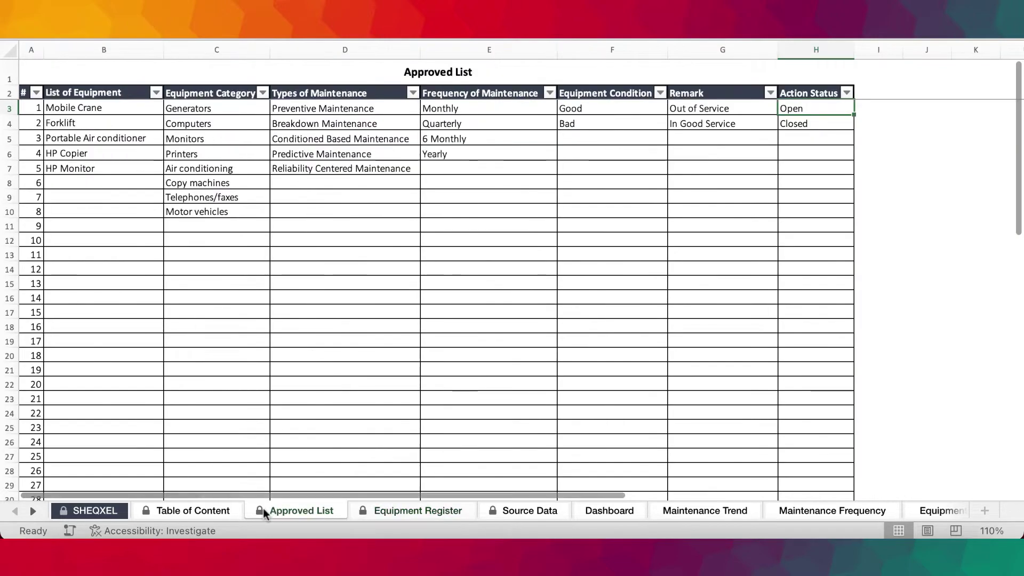
left_click(206, 511)
left_click(109, 510)
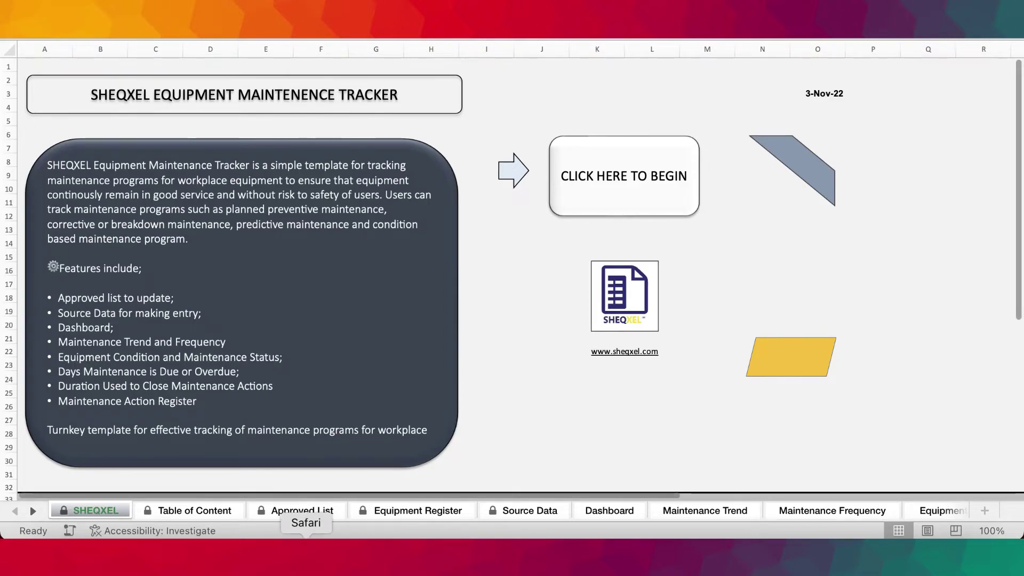
left_click(297, 554)
scroll(754, 236, "up", 10)
Open the Equipment Maintenance Tracker product page from the SHEQXEL tools list.
scroll(755, 238, "up", 15)
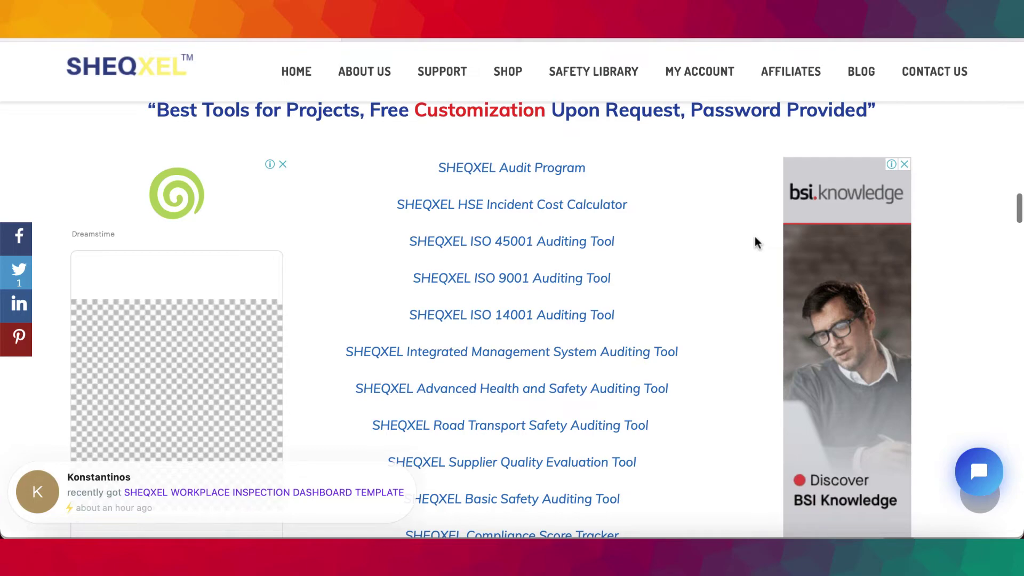
scroll(755, 239, "up", 15)
scroll(756, 239, "down", 8)
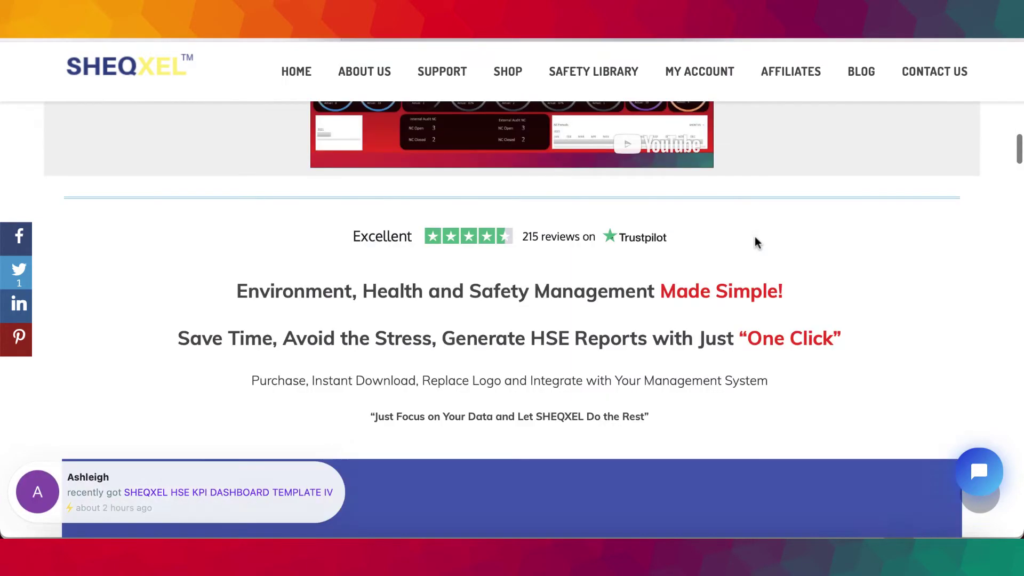
scroll(755, 239, "down", 15)
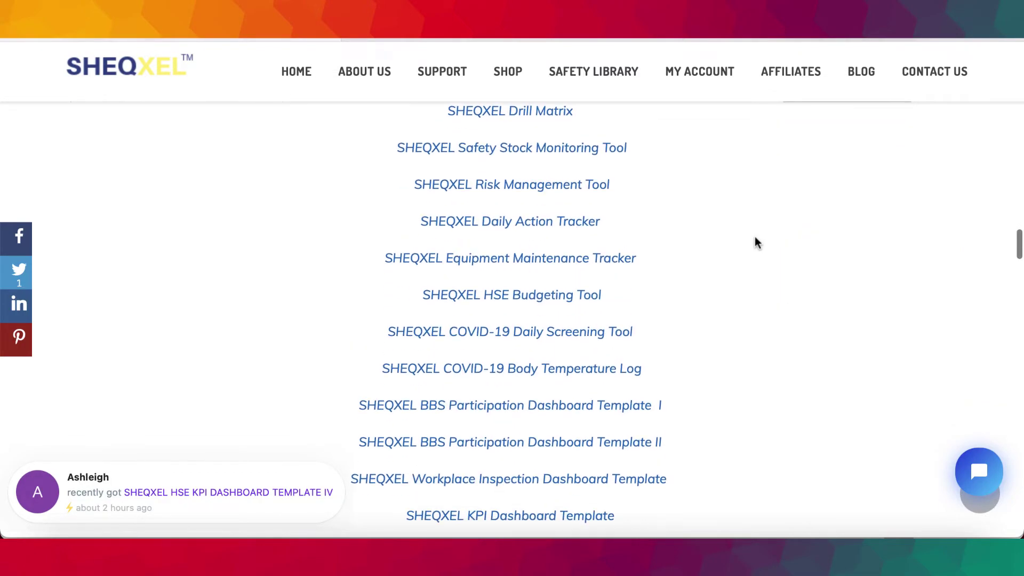
left_click(536, 258)
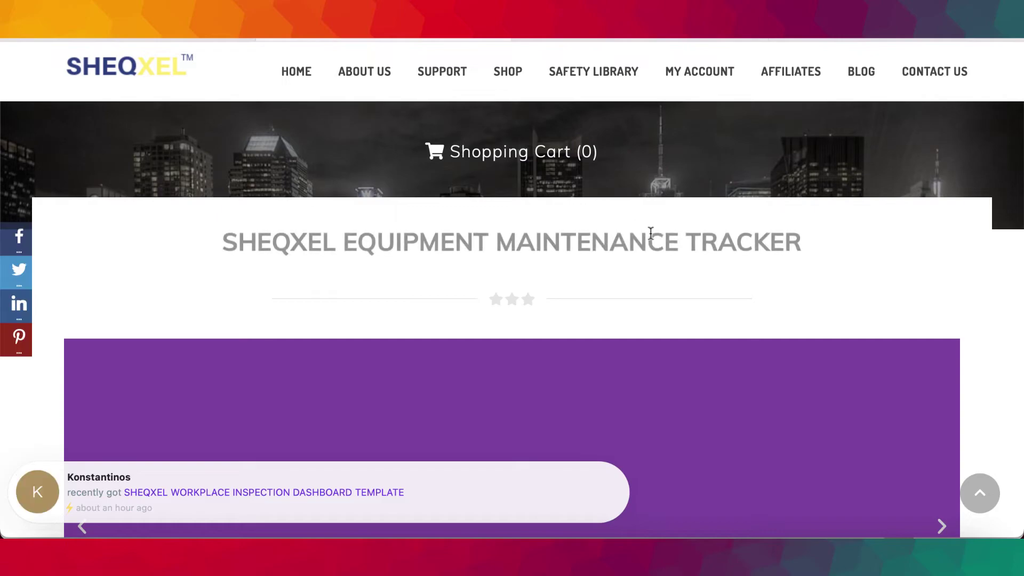
Read through the product page, go back, and return to the tracker workbook in Excel.
scroll(650, 233, "down", 10)
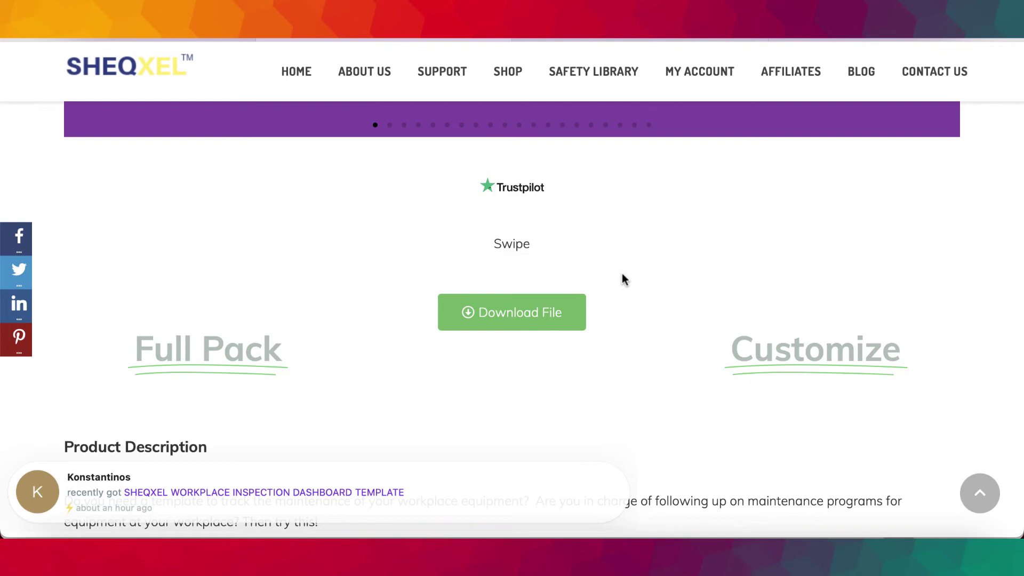
scroll(622, 273, "down", 10)
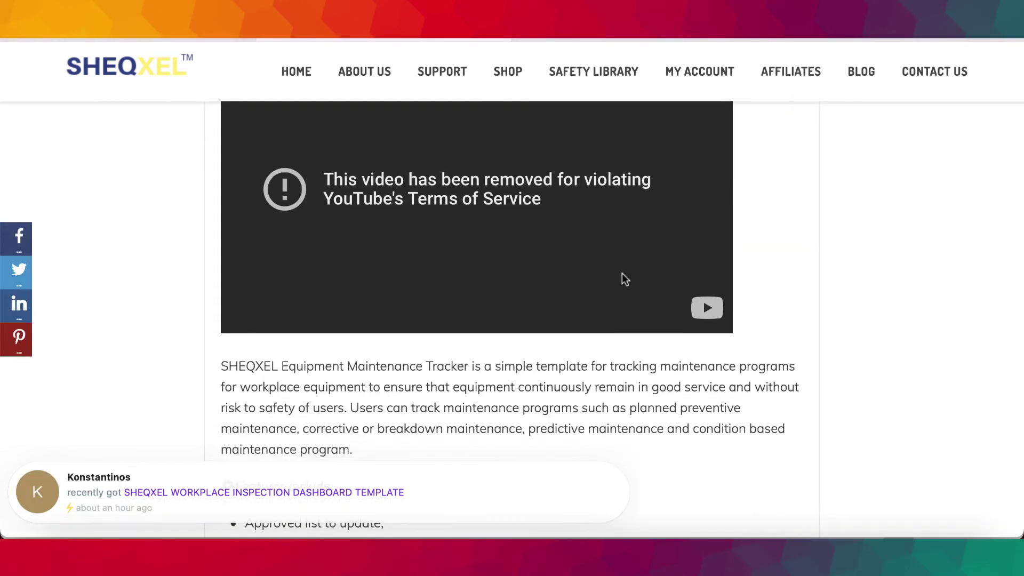
scroll(622, 273, "up", 3)
scroll(501, 335, "up", 2)
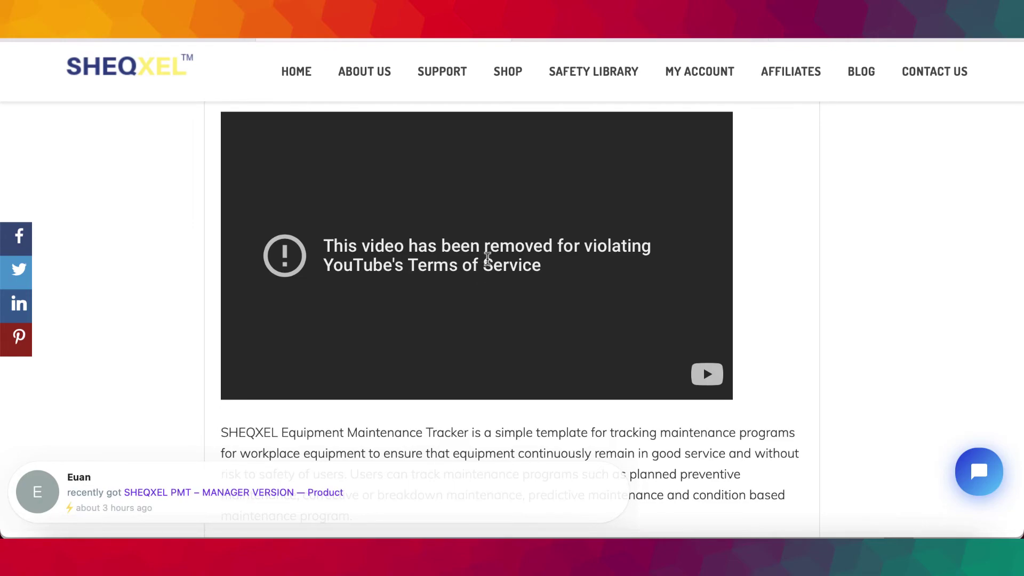
scroll(434, 274, "down", 8)
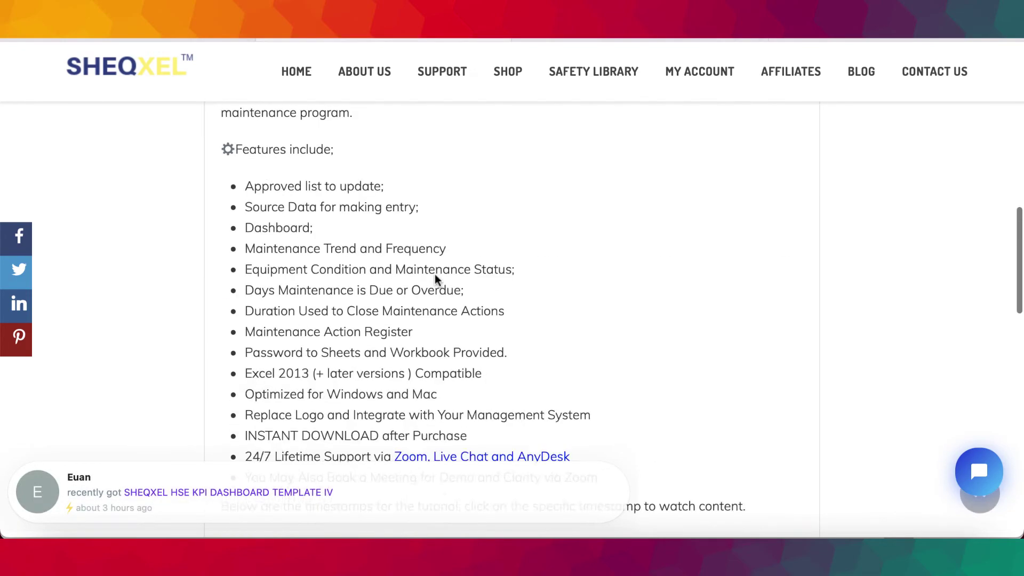
scroll(434, 274, "down", 10)
scroll(434, 274, "up", 15)
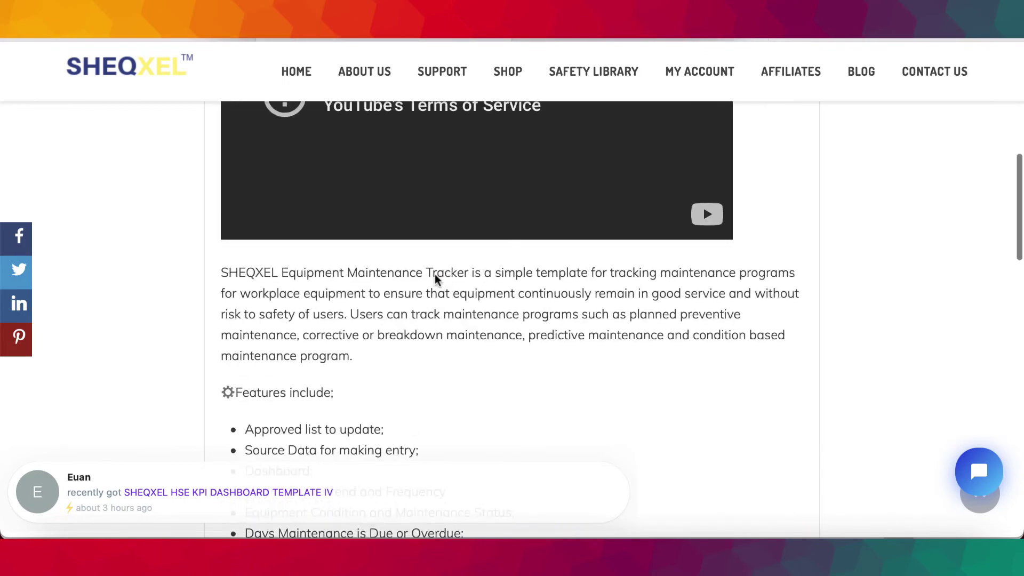
scroll(434, 274, "up", 10)
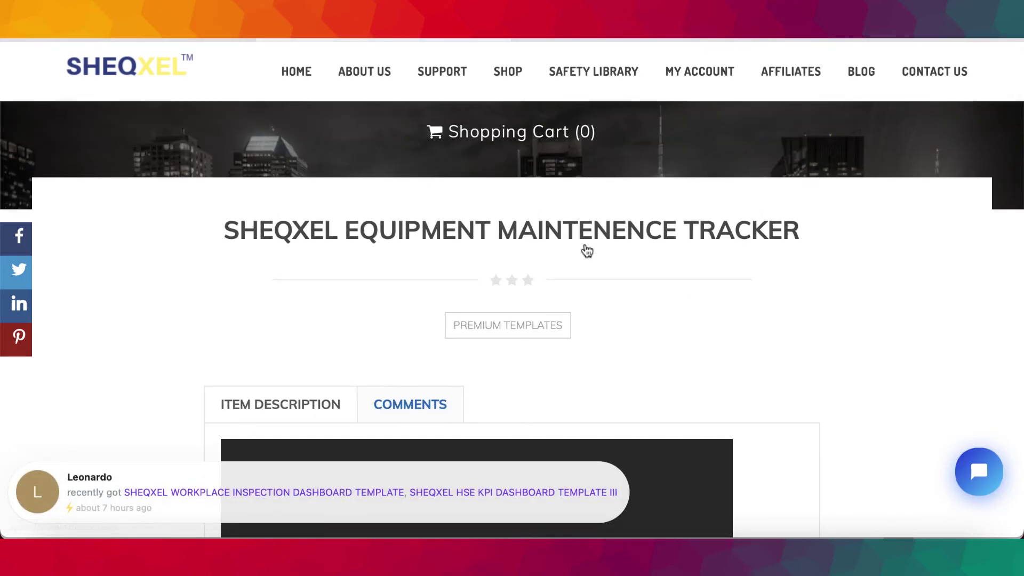
key("super+bracketleft")
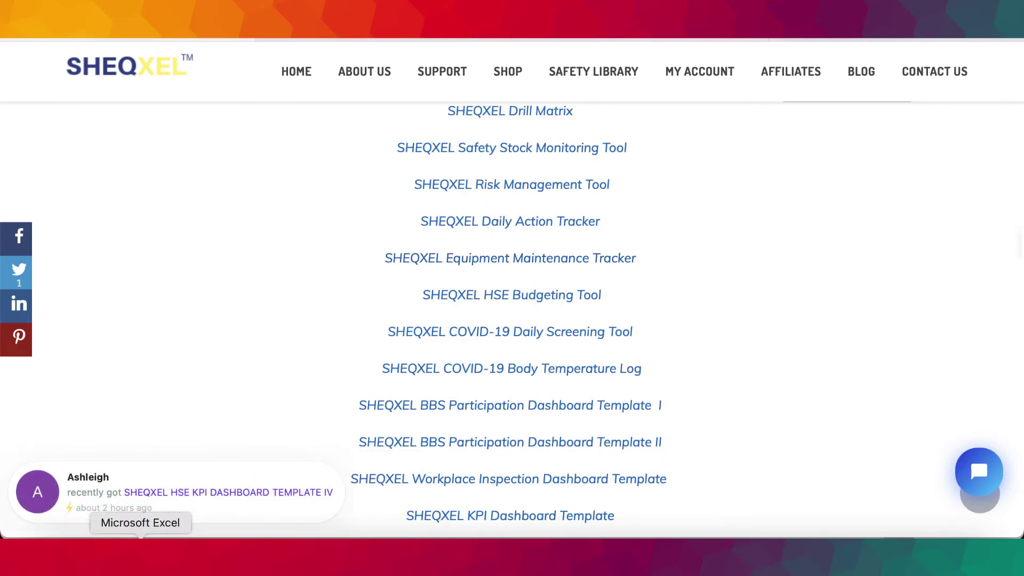
left_click(140, 552)
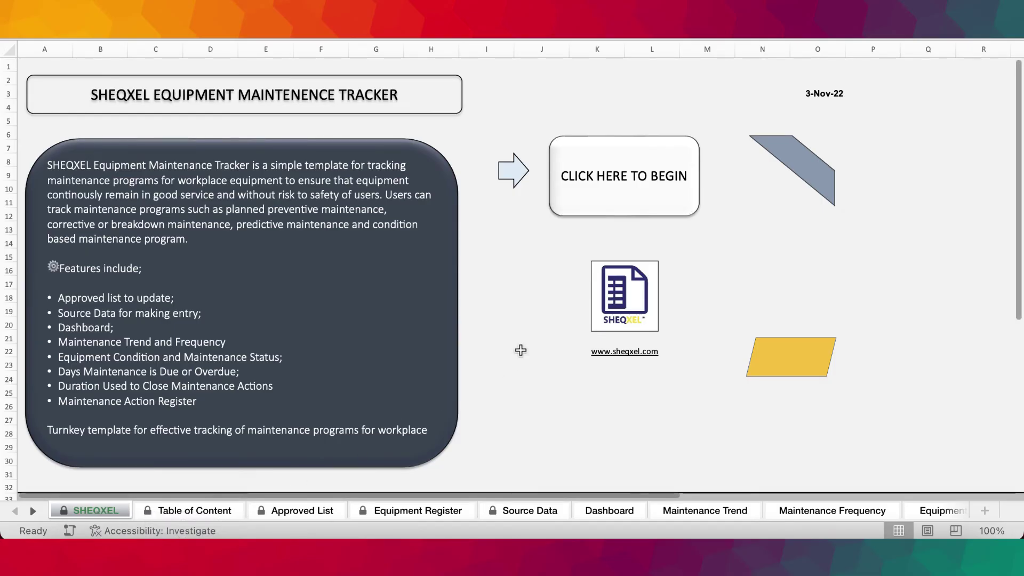